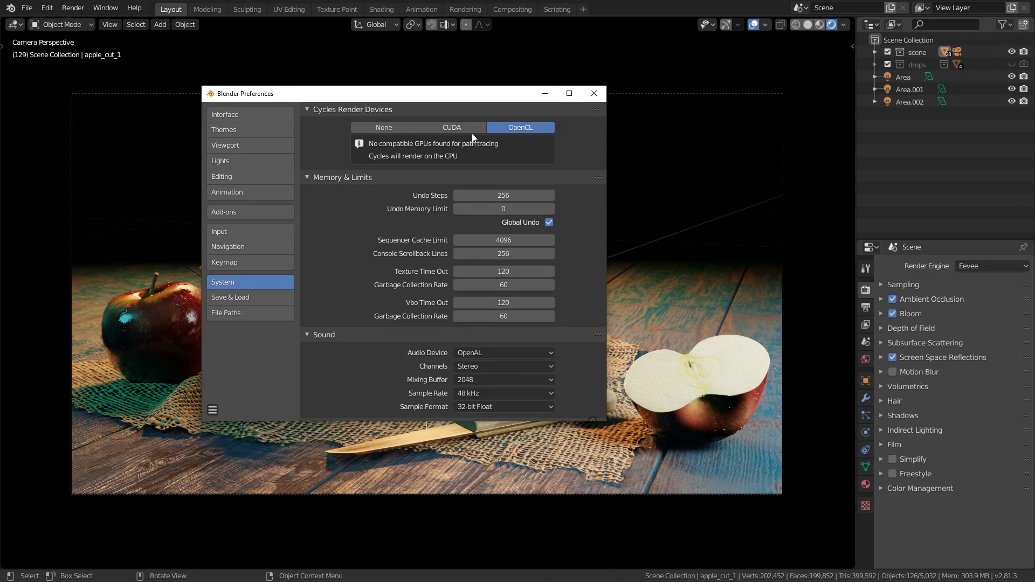
Set the Cycles render device to CUDA with only the GeForce GTX 1080 Ti enabled, and close the preferences
click(457, 133)
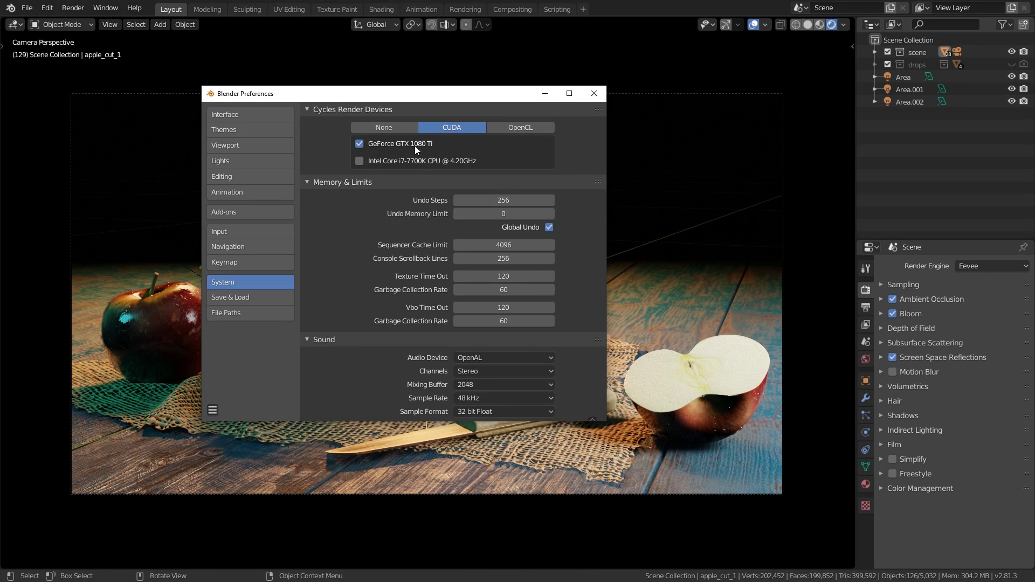
click(361, 162)
click(359, 161)
click(594, 92)
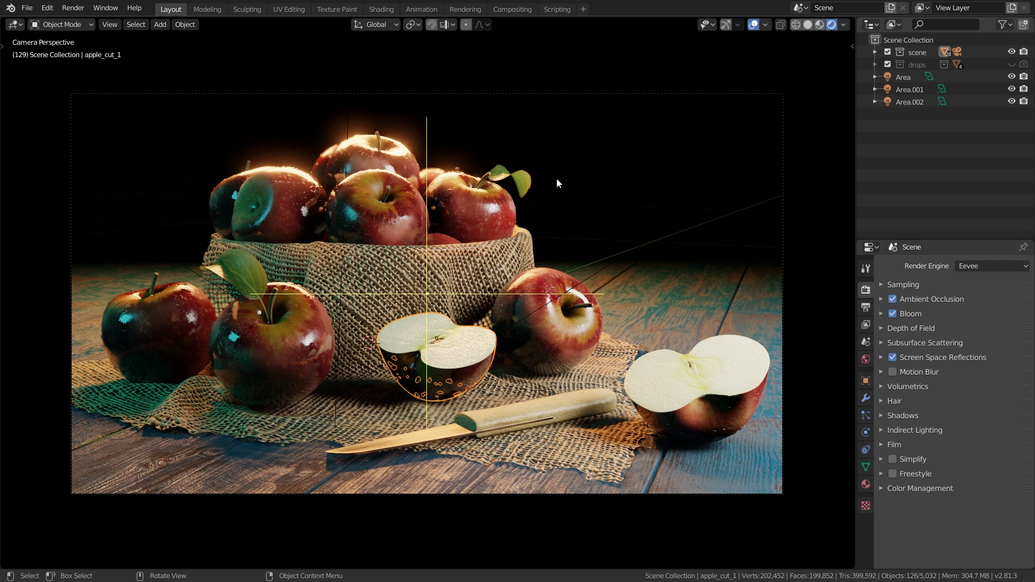
Render the current frame with Eevee and switch the render result from Slot 1 to Slot 2
key(F12)
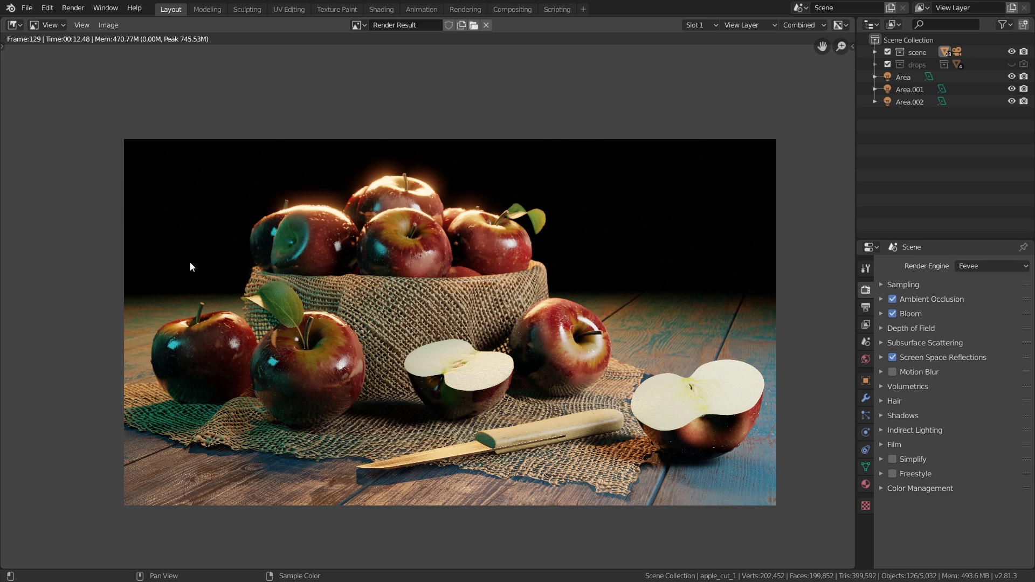
click(699, 25)
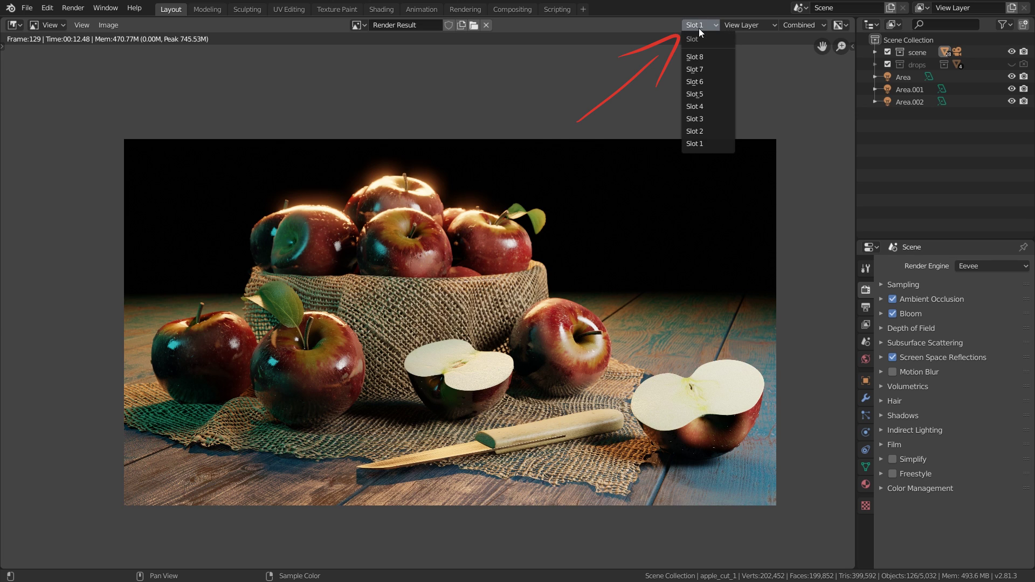
click(709, 131)
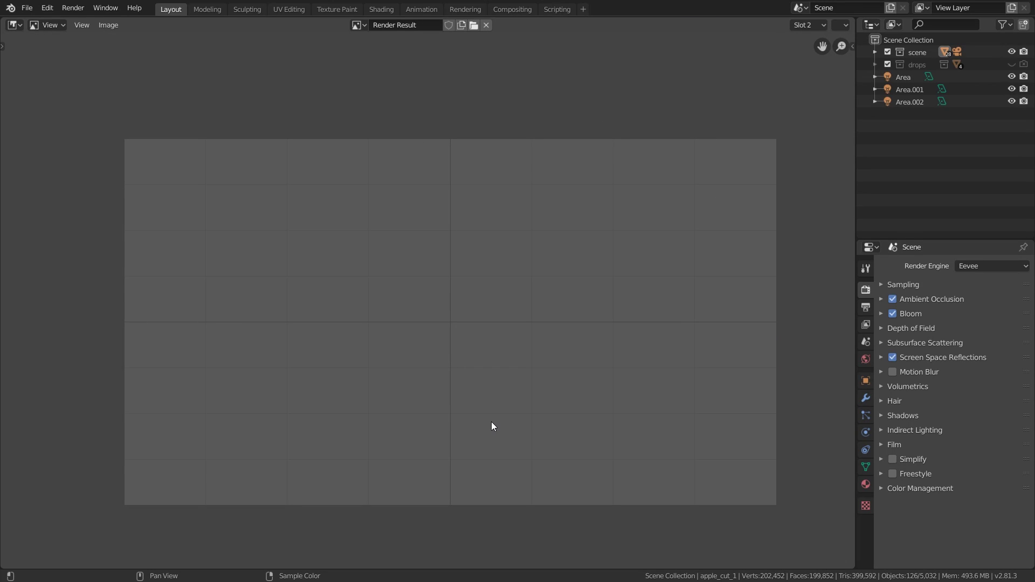
click(807, 25)
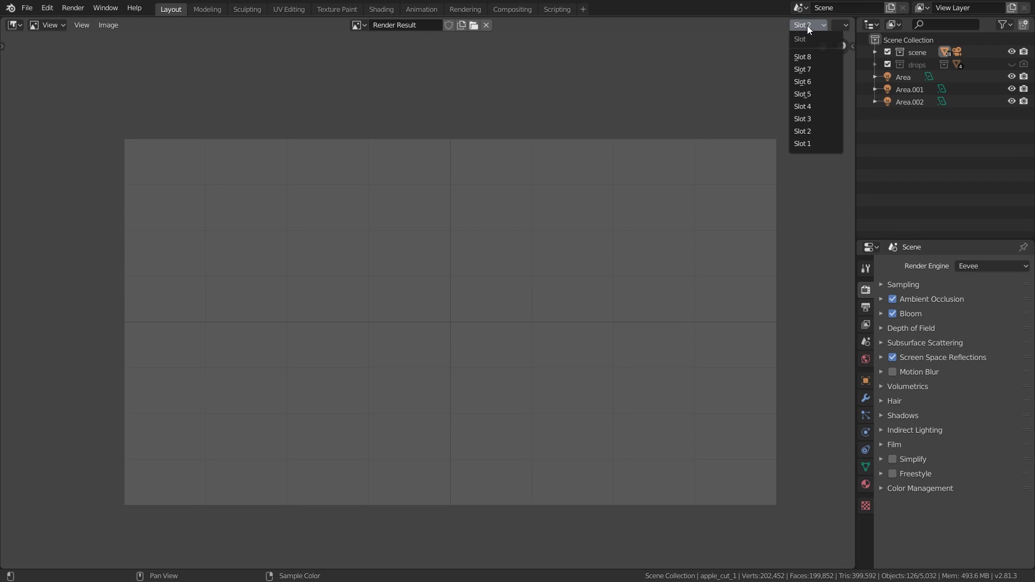
click(803, 146)
click(813, 22)
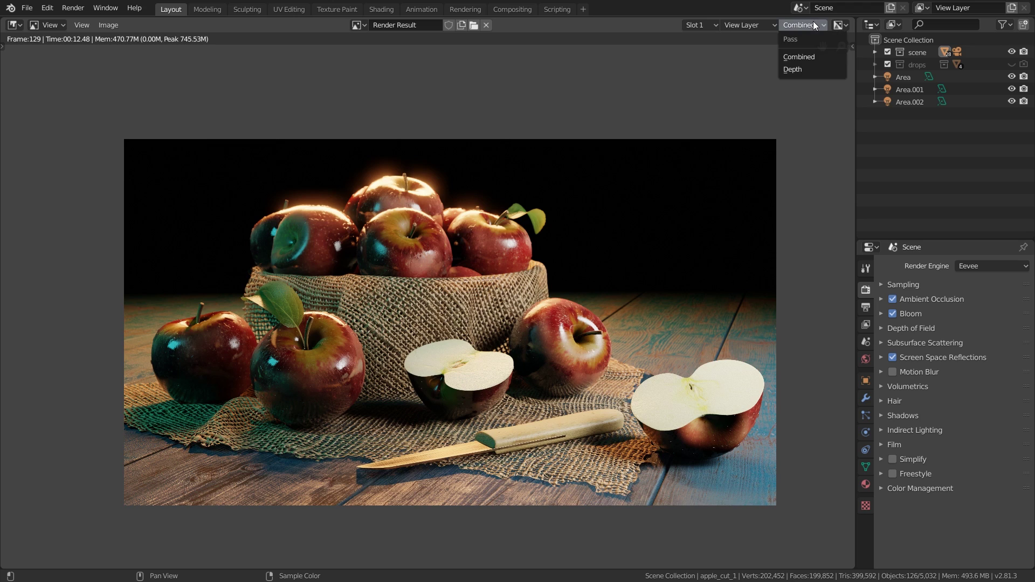
mouse_move(703, 27)
click(707, 132)
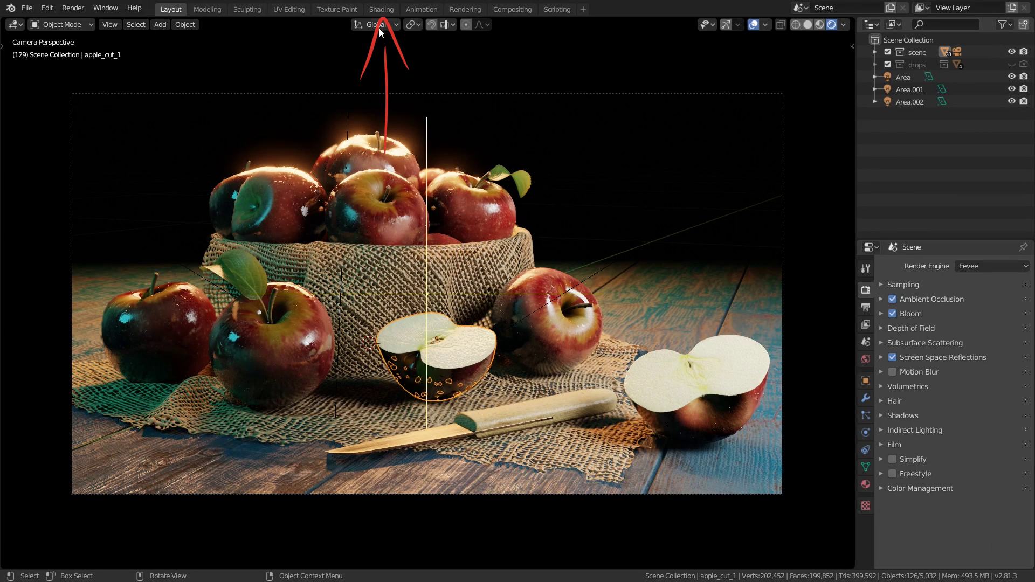
In the Shading workspace, split the 3D viewport in two and make the left one a fitted, rendered camera view without toolbar
click(375, 11)
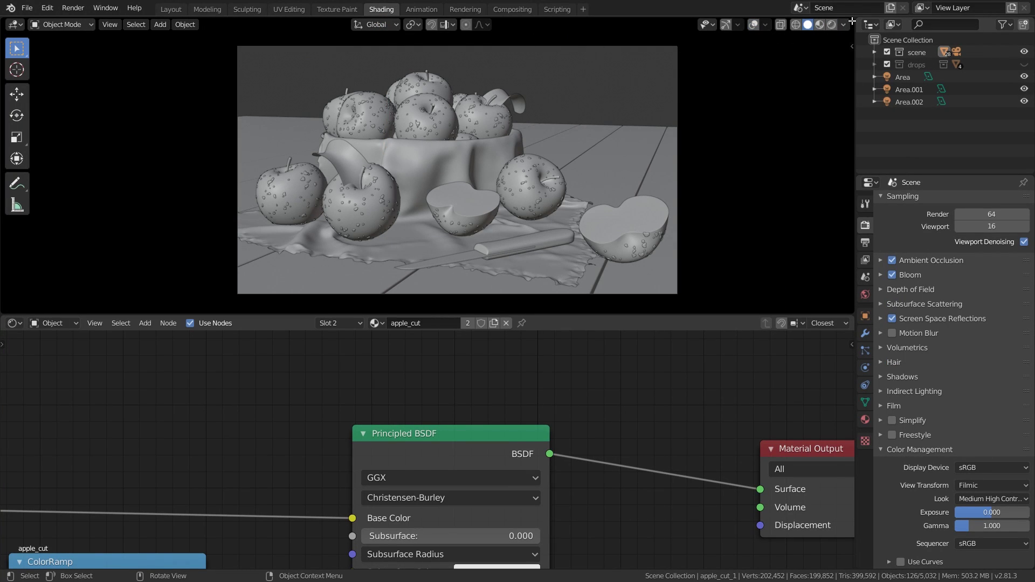
drag(850, 20, 414, 43)
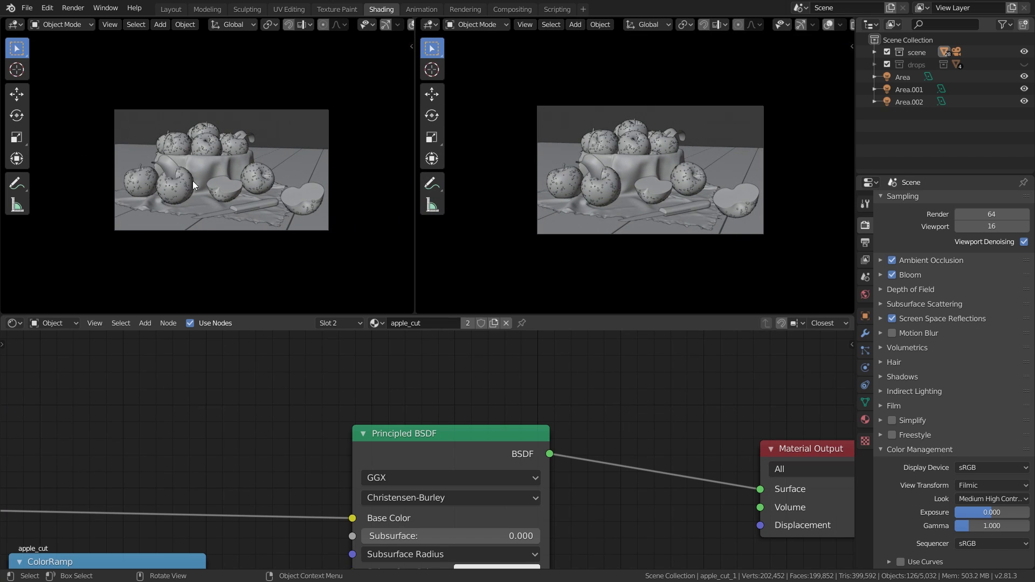
key(t)
key(Home)
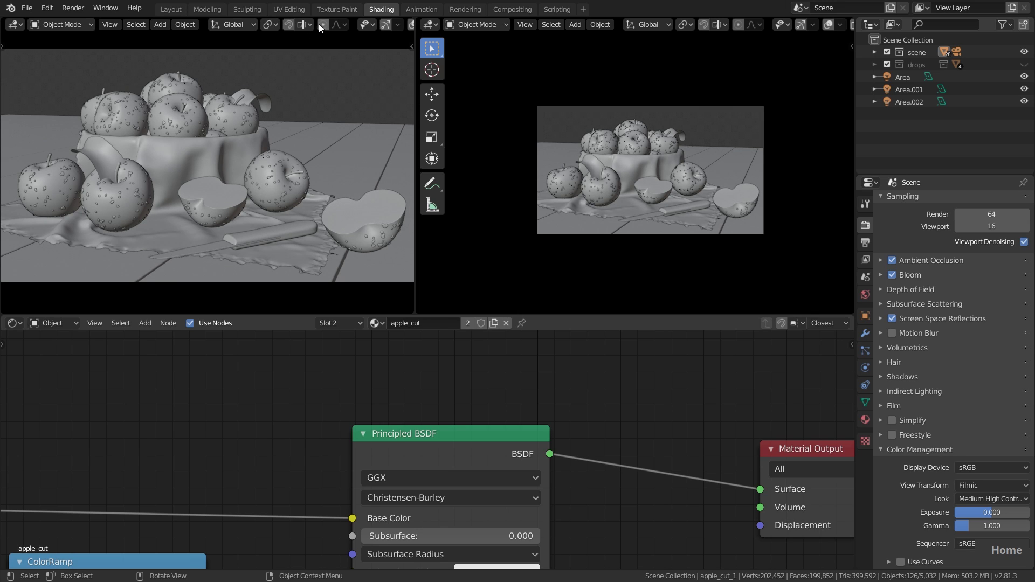
middle_drag(321, 25, 172, 25)
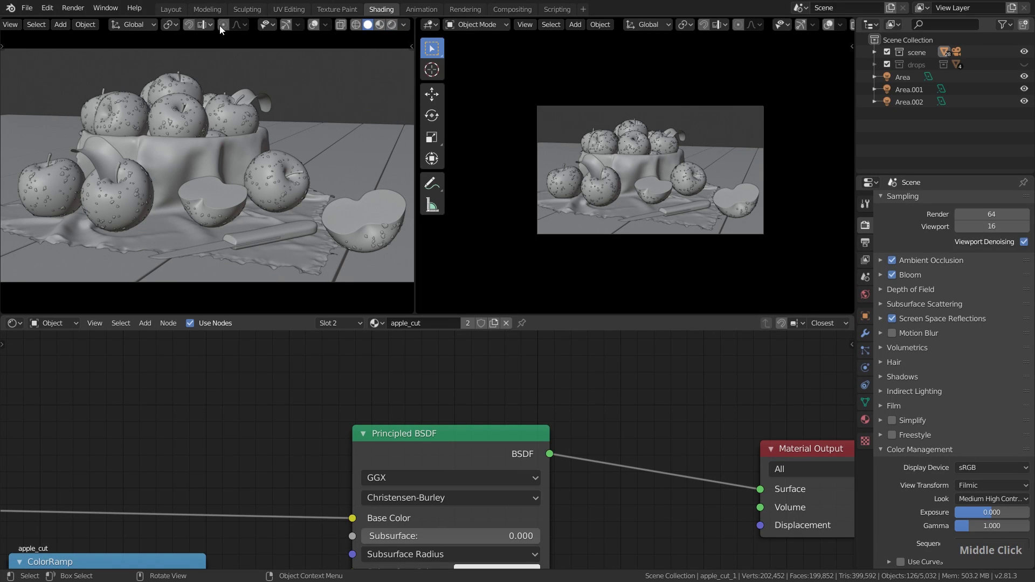
click(391, 24)
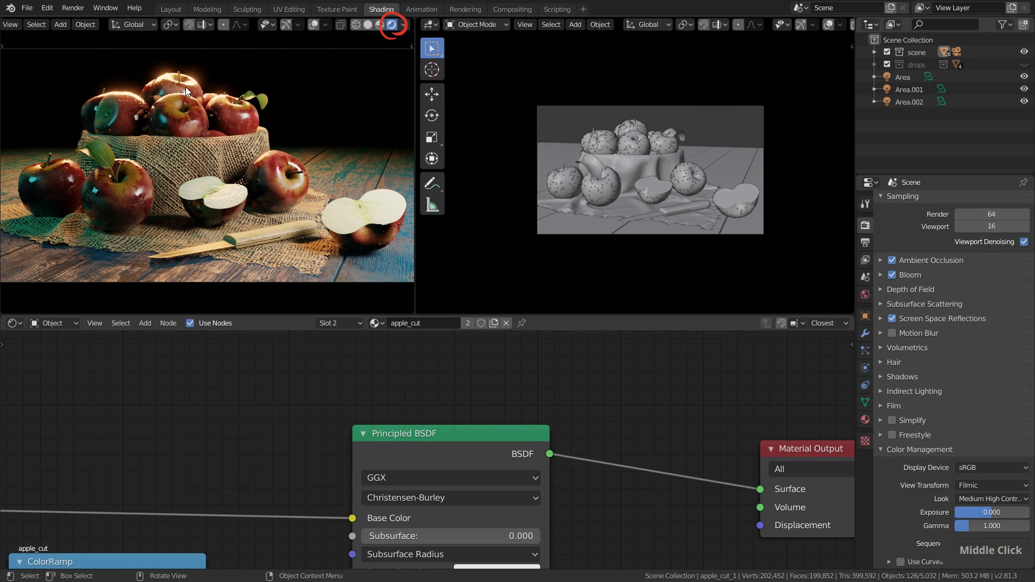
Take the second 3D viewport out of camera view and enable its overlays and gizmos
mouse_move(635, 174)
middle_down()
mouse_move(651, 172)
mouse_move(641, 186)
middle_up()
middle_drag(833, 22, 732, 27)
click(755, 26)
click(726, 25)
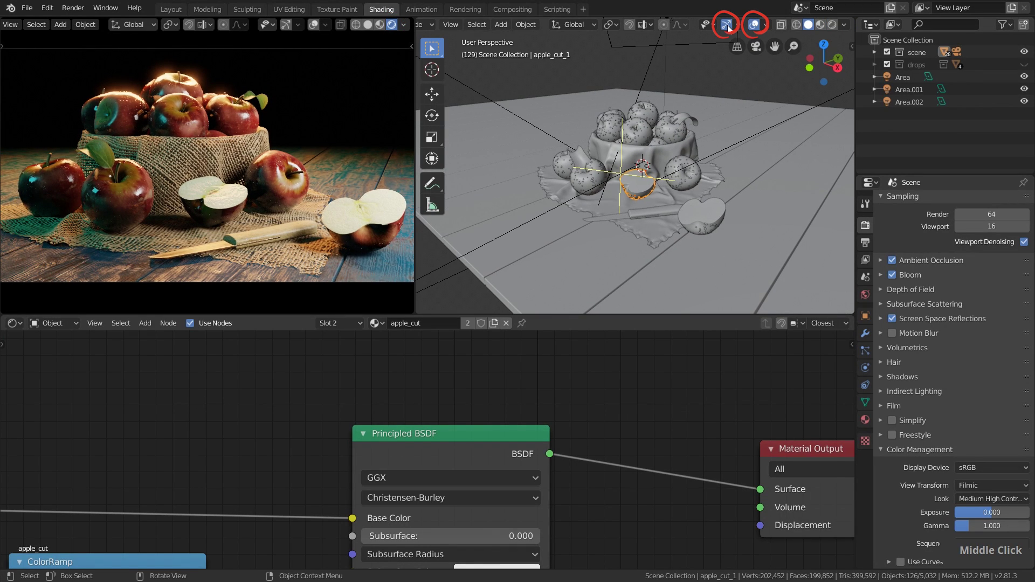
middle_drag(680, 121, 670, 138)
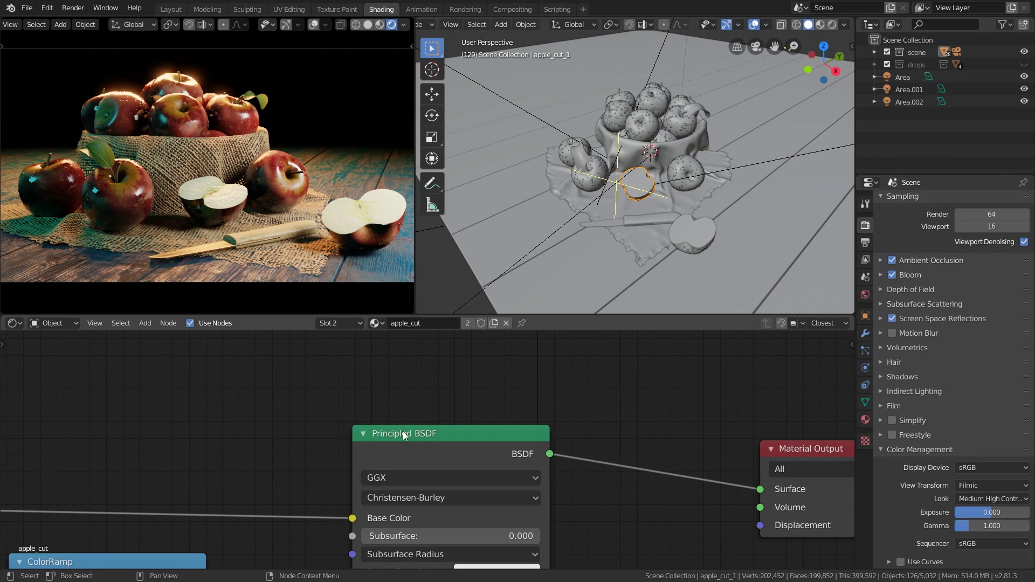
Bring the whole apple_cut node tree into view and enlarge the shader editor and the solid-shaded viewport
scroll(404, 425, down, 3)
middle_drag(404, 421, 445, 385)
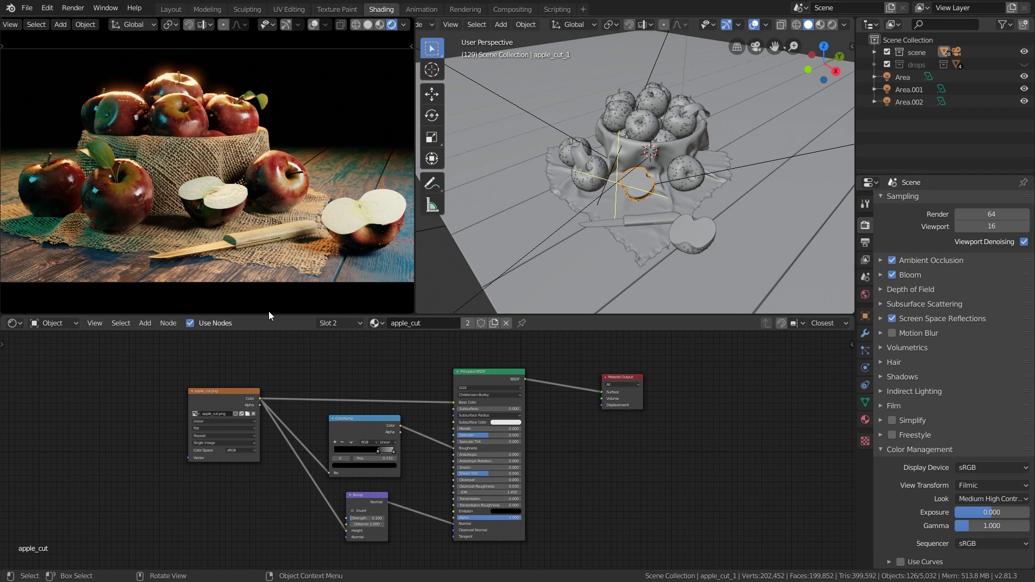
drag(269, 314, 274, 289)
drag(414, 241, 380, 245)
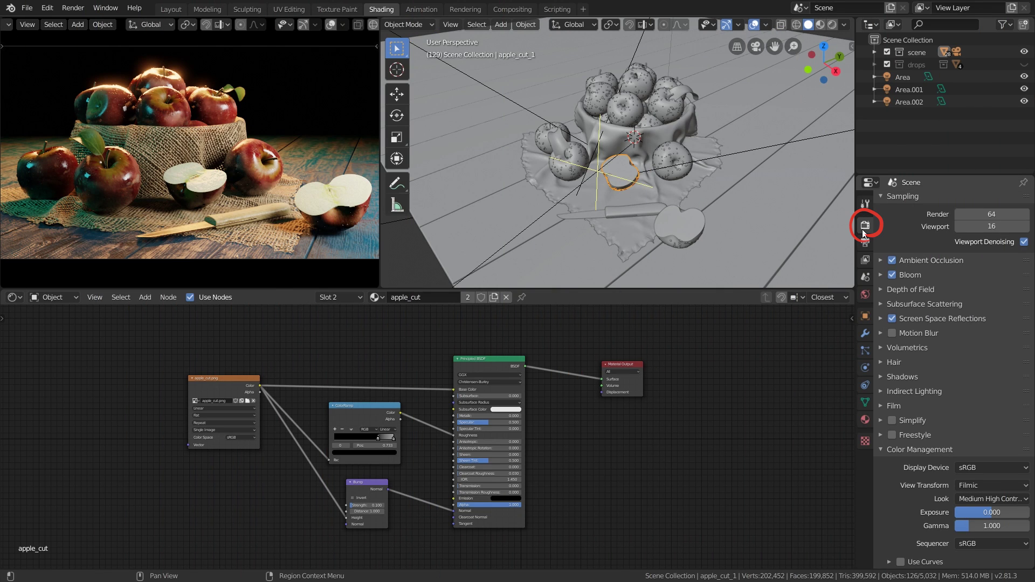
Change the render engine to Cycles and set its device to GPU Compute
scroll(862, 229, up, 1)
click(920, 197)
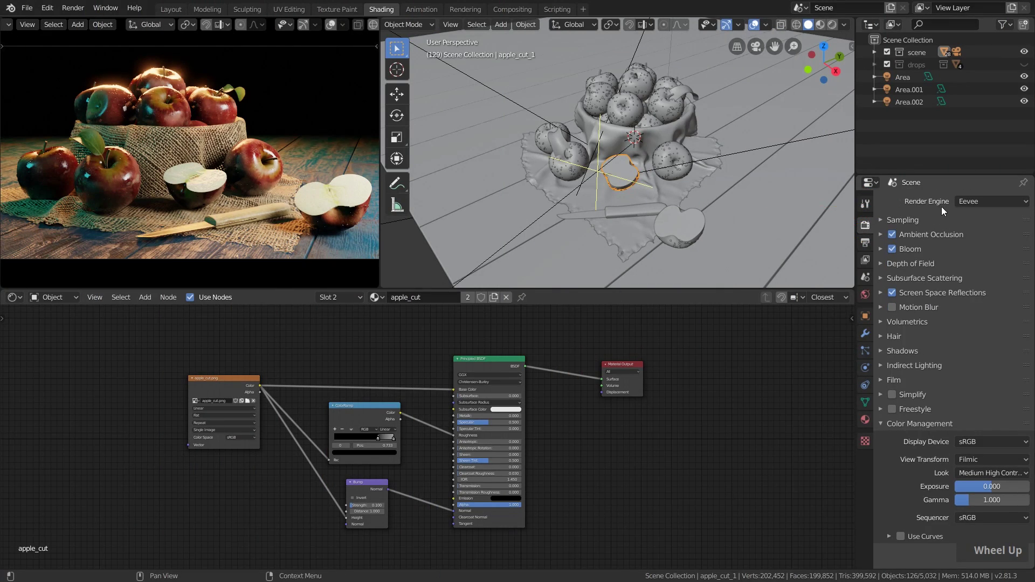
click(968, 202)
click(969, 241)
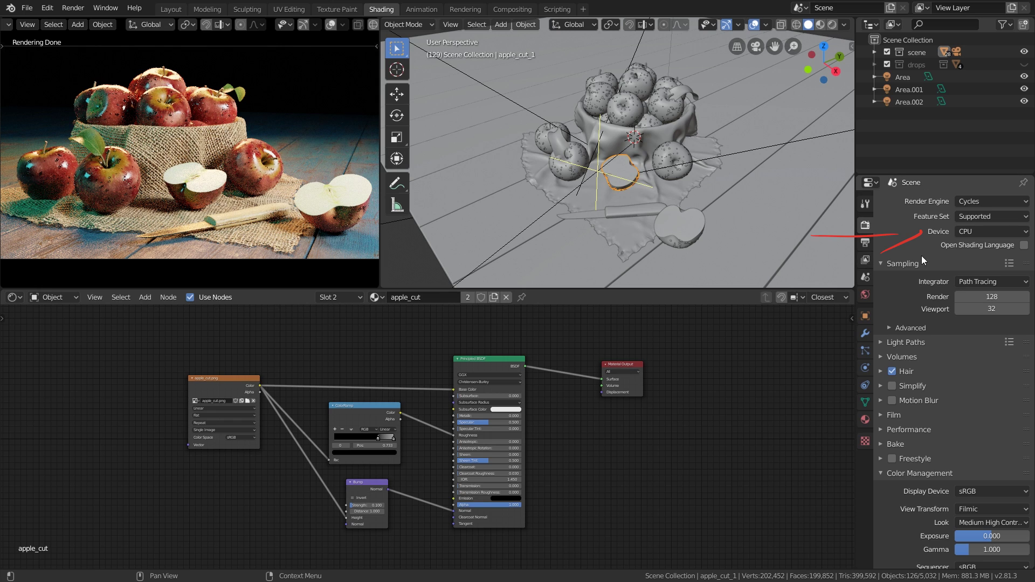
click(987, 232)
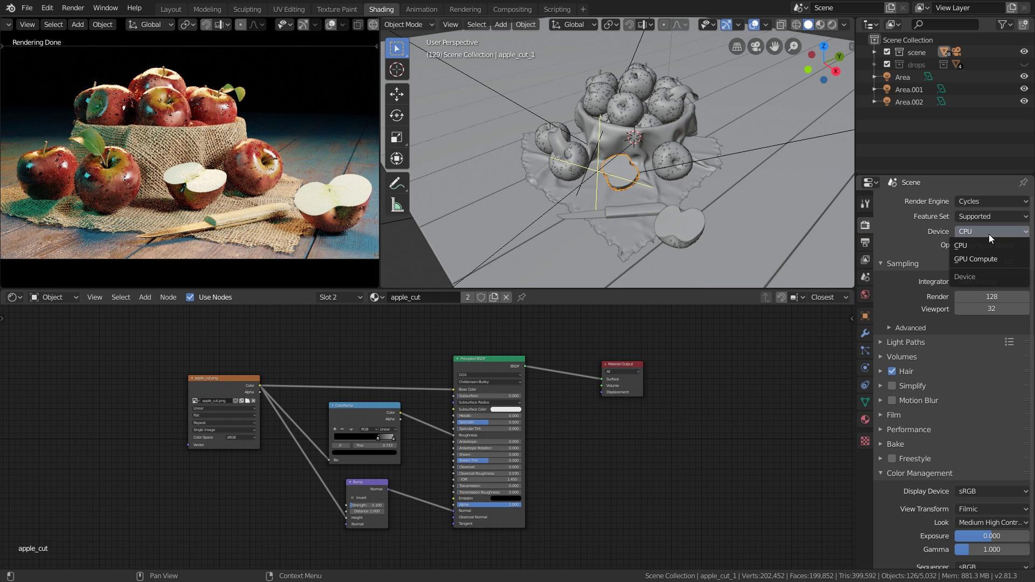
click(979, 257)
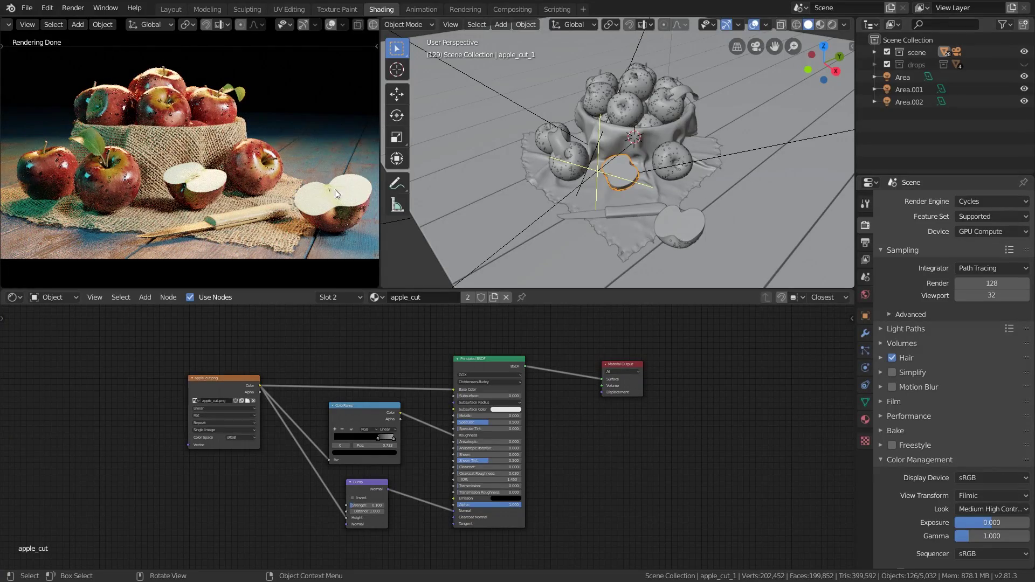
Examine the Cycles preview of the apples, basket and water drops up close and as a whole
scroll(183, 164, up, 3)
scroll(184, 164, up, 3)
scroll(184, 165, down, 4)
scroll(184, 164, up, 5)
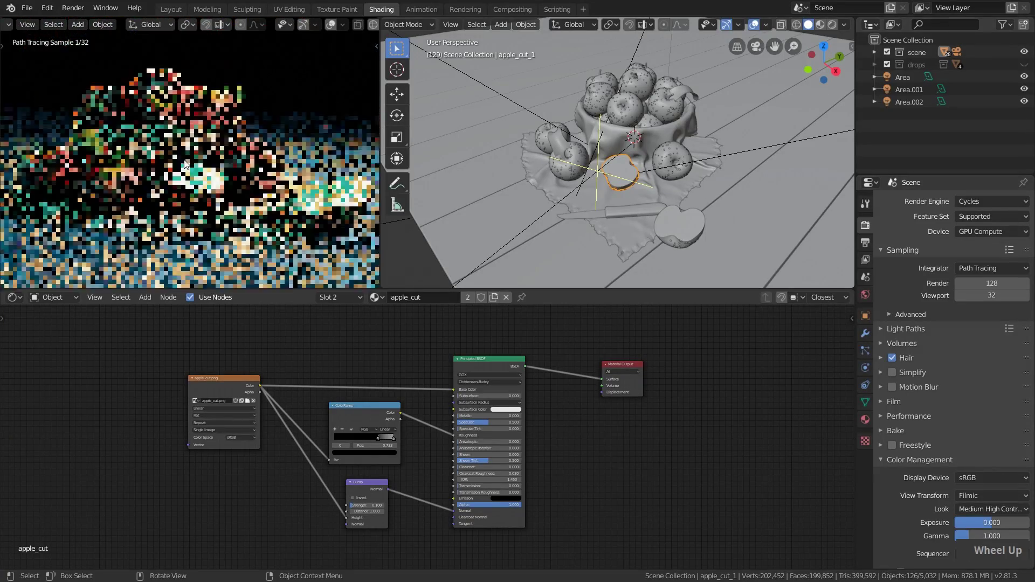
scroll(184, 164, down, 1)
scroll(184, 164, down, 4)
scroll(184, 164, up, 2)
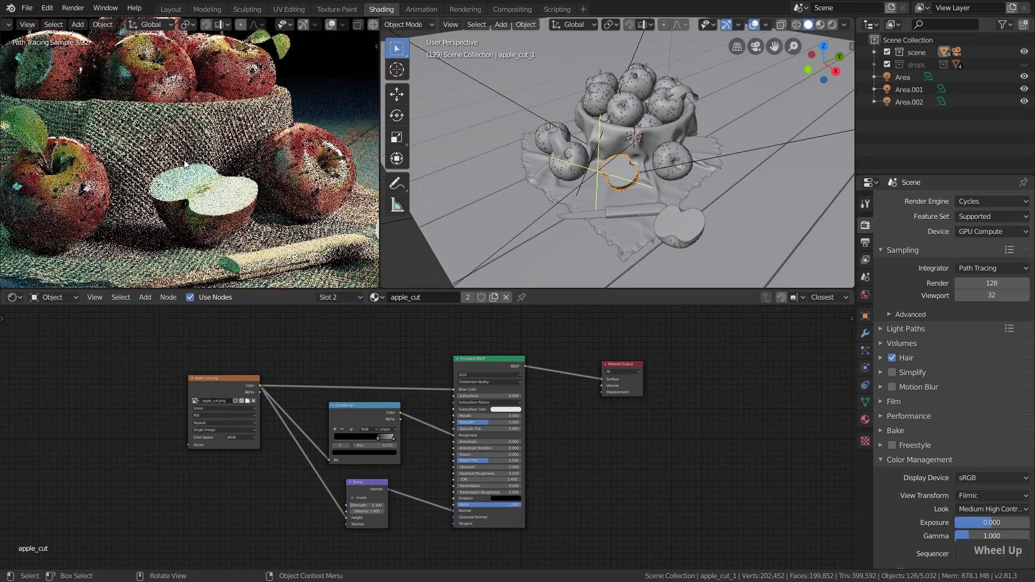
scroll(183, 163, down, 2)
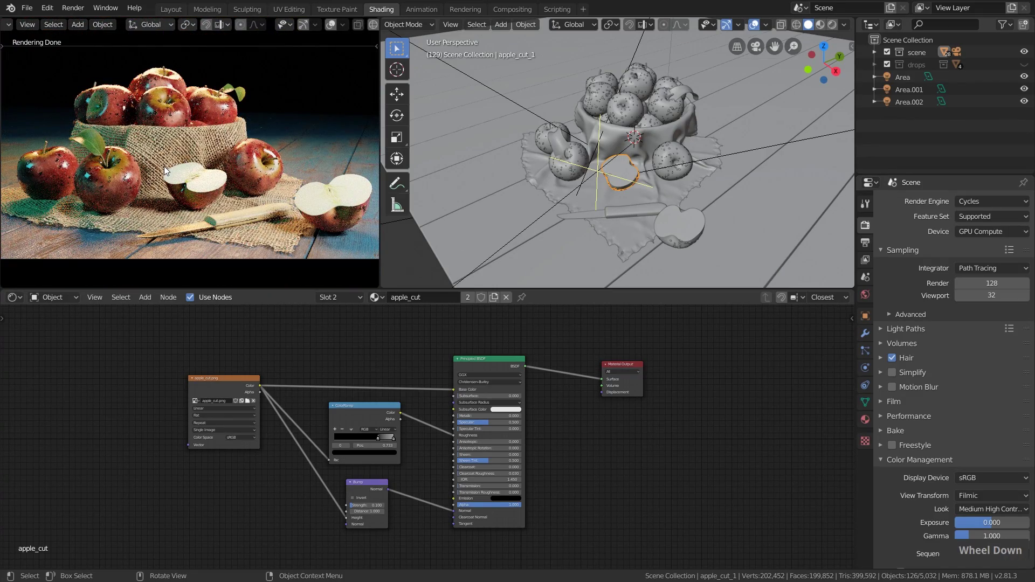
scroll(197, 105, up, 5)
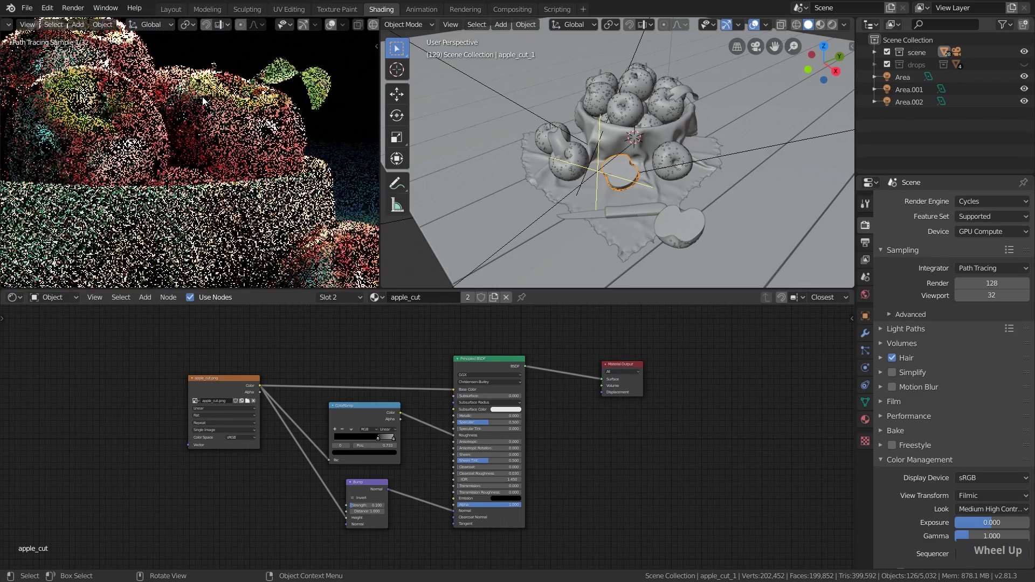
scroll(182, 101, down, 4)
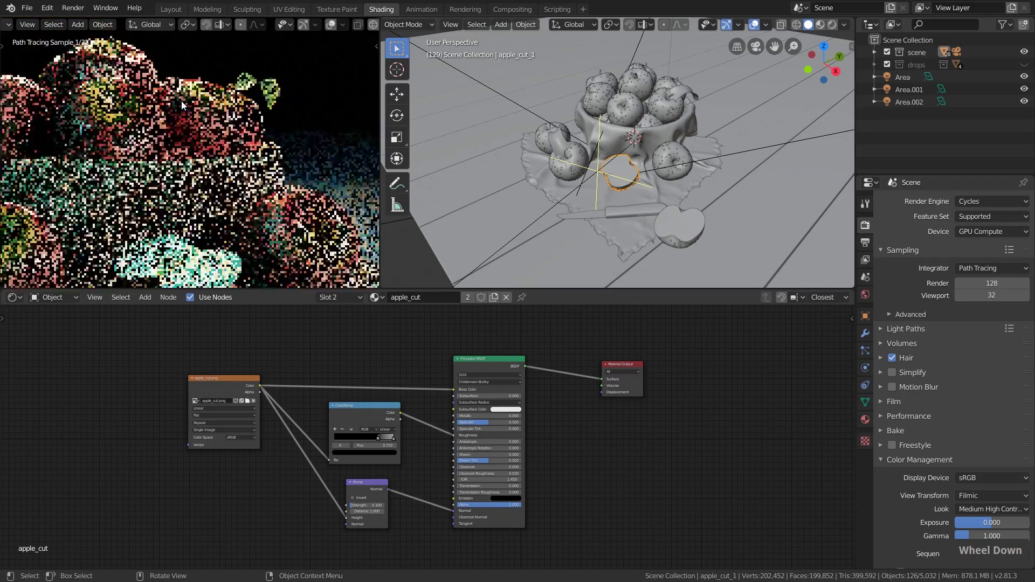
scroll(182, 102, up, 2)
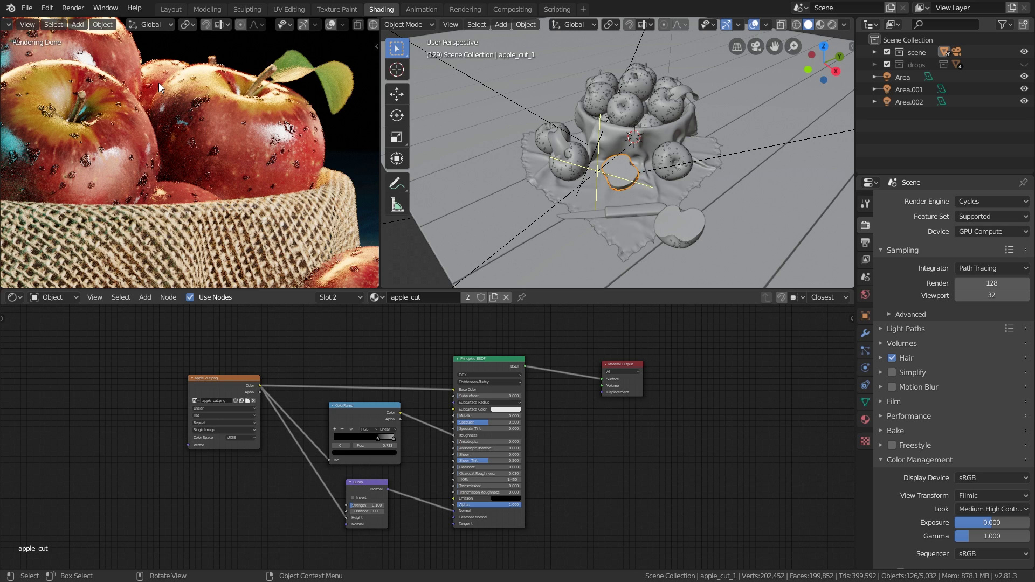
scroll(180, 125, down, 5)
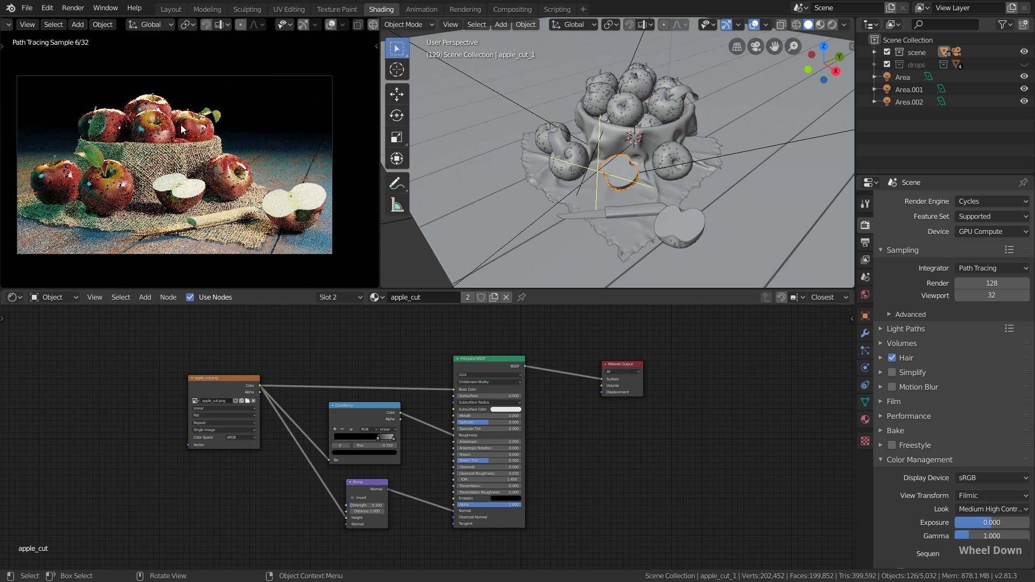
scroll(180, 124, up, 1)
shift+middle_drag(165, 174, 179, 163)
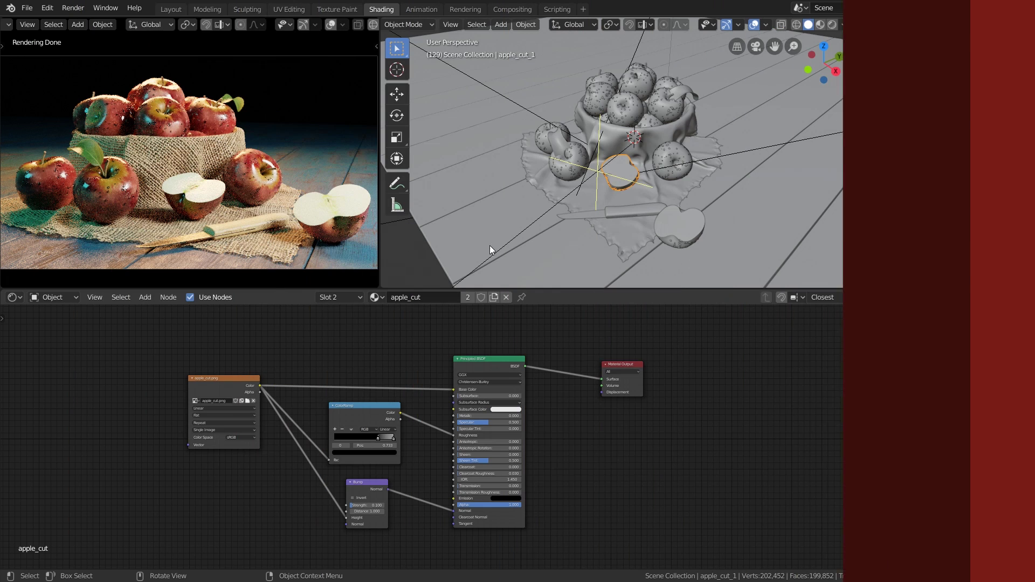
Look through the Cycles Film, Light Paths and Sampling settings with the other sections collapsed
click(970, 253)
click(911, 396)
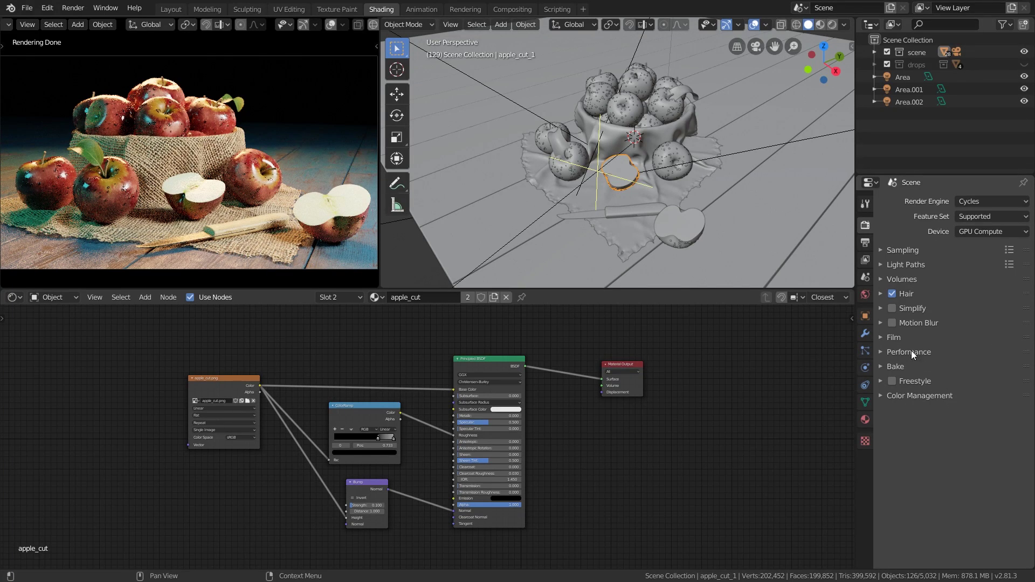
click(897, 338)
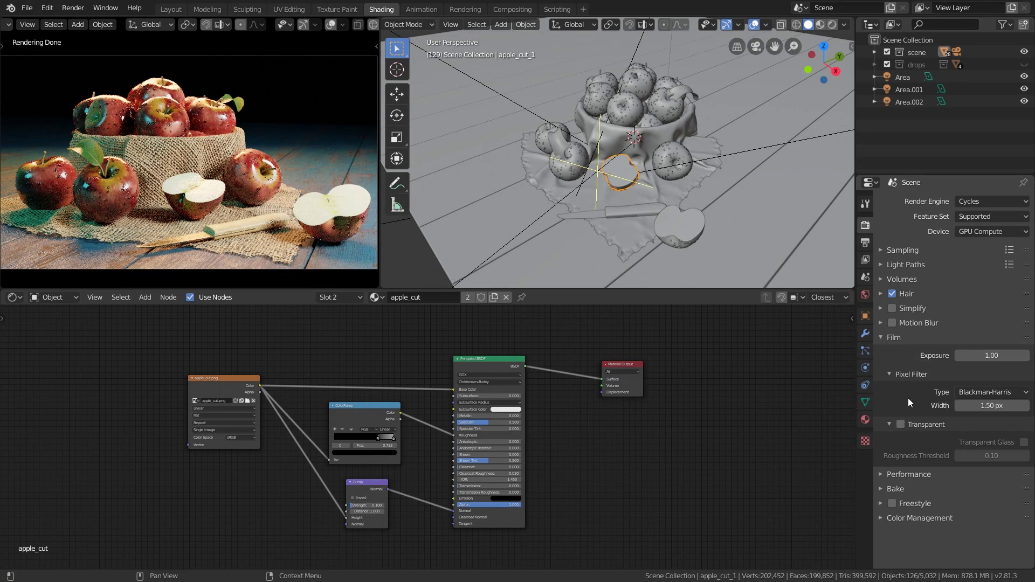
click(898, 336)
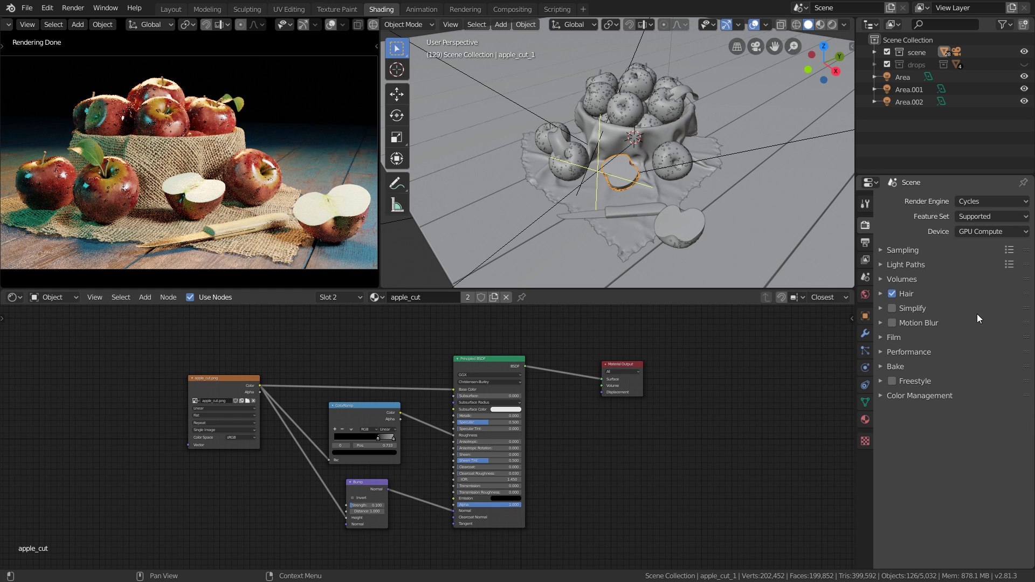
click(932, 265)
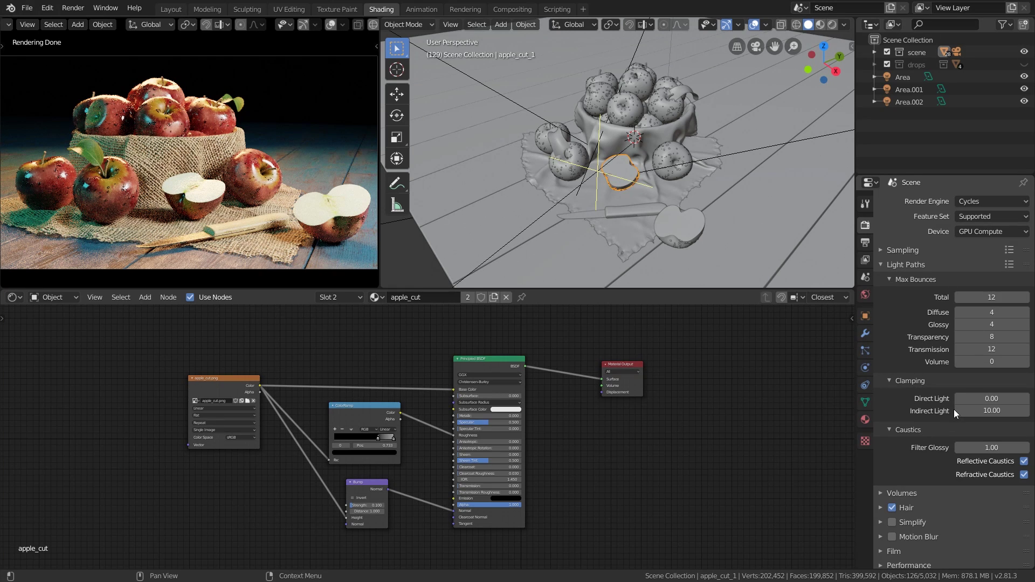
click(904, 266)
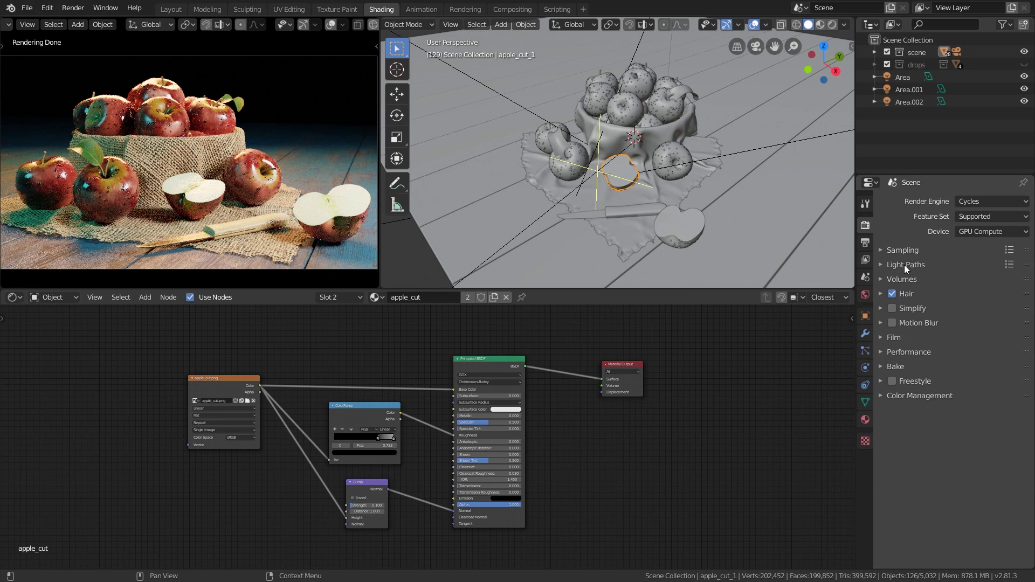
click(900, 252)
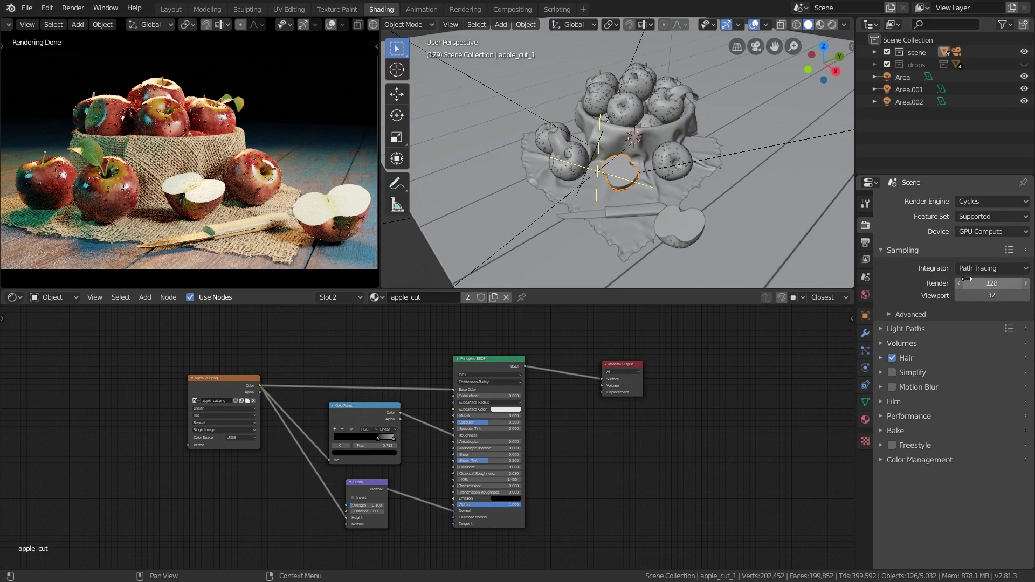
Try a viewport Pixel Size of 2x in the Cycles performance settings, with the Sampling section collapsed
mouse_move(107, 141)
middle_down()
mouse_move(155, 161)
mouse_move(167, 202)
mouse_move(151, 213)
mouse_move(140, 188)
middle_up()
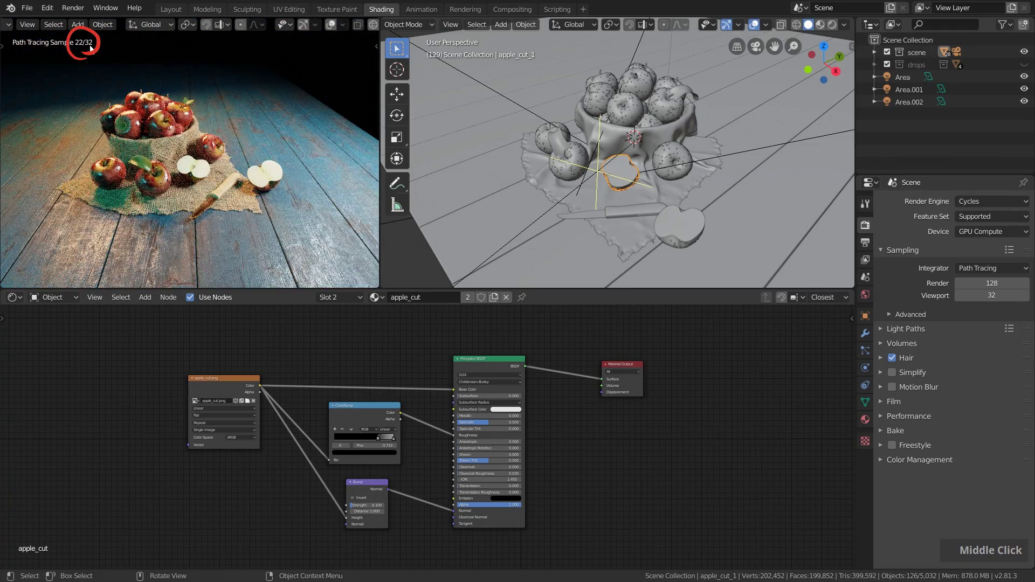
key(KP_0)
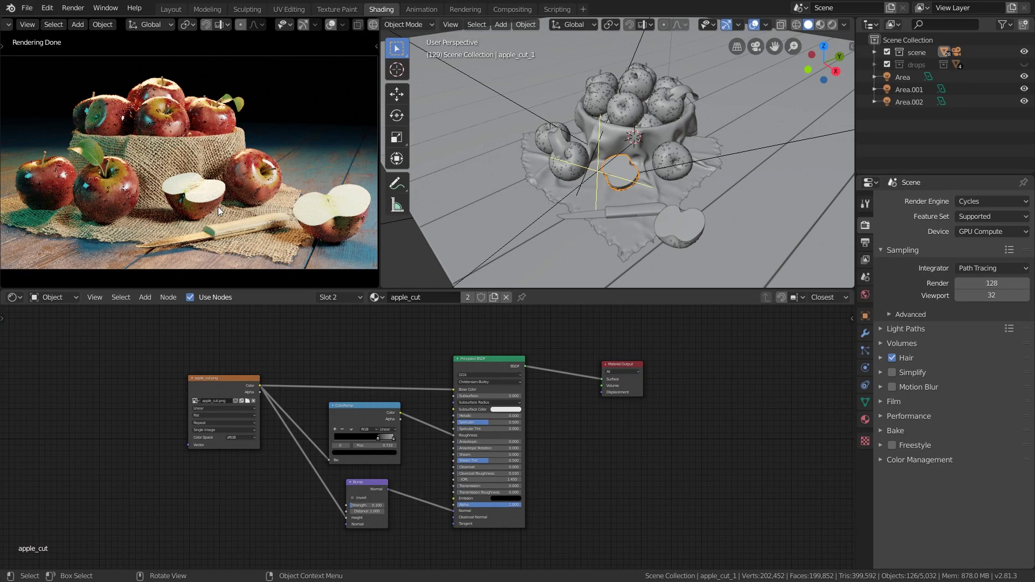
click(909, 250)
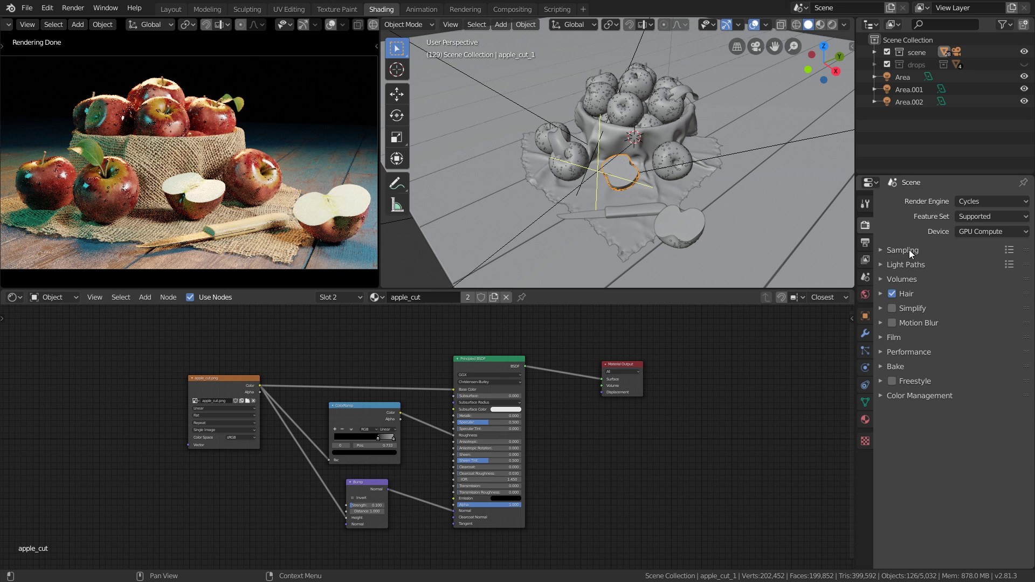
click(912, 350)
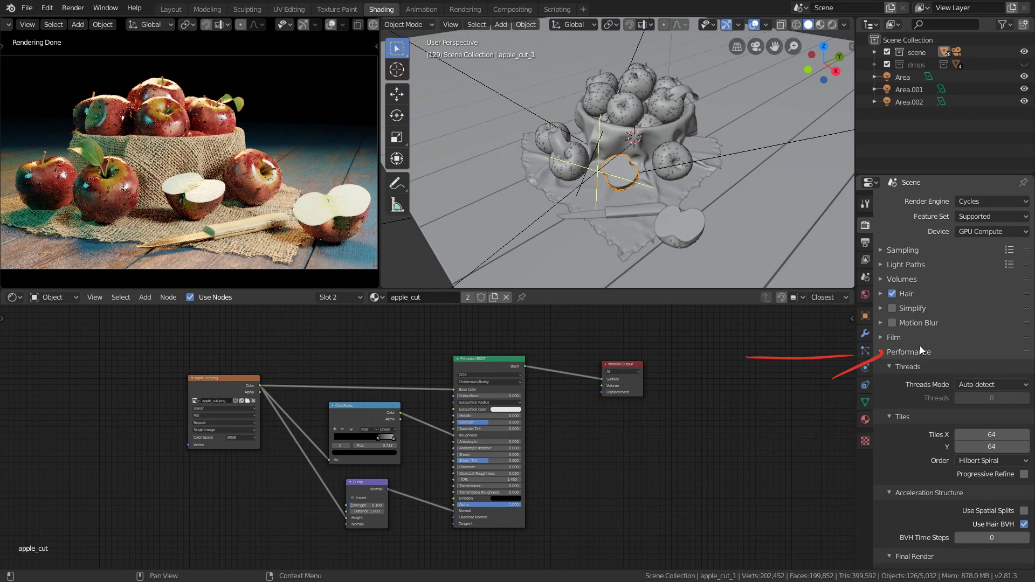
scroll(919, 345, down, 5)
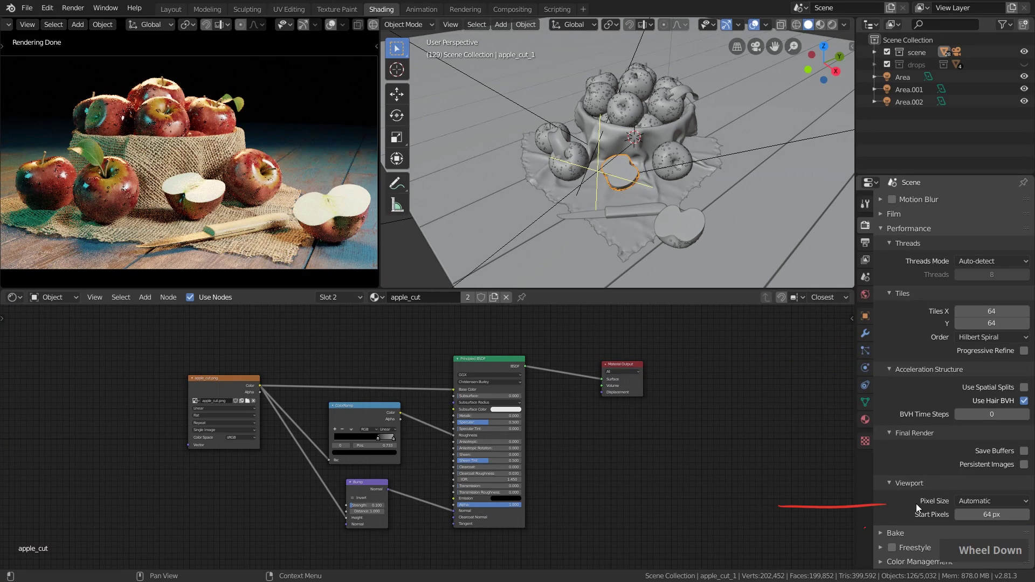
click(991, 501)
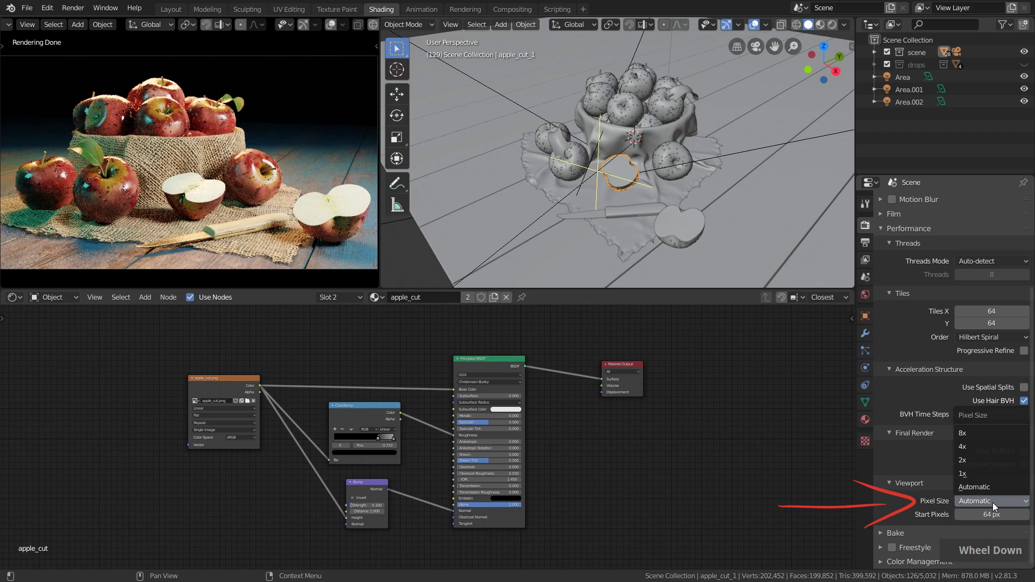
click(978, 459)
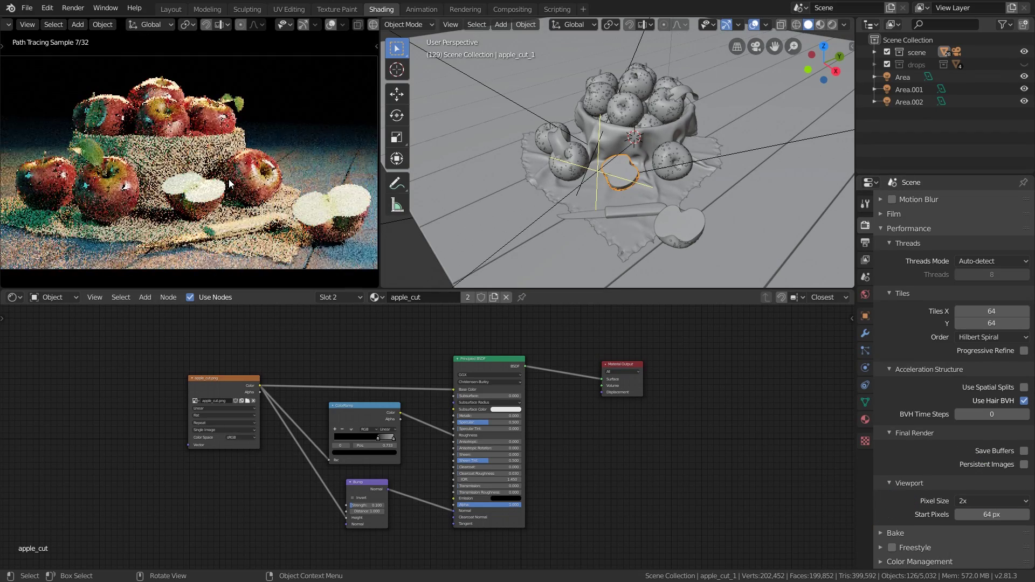
Inspect the apples and basket up close in the preview and set the viewport Pixel Size back to Automatic
scroll(199, 112, up, 4)
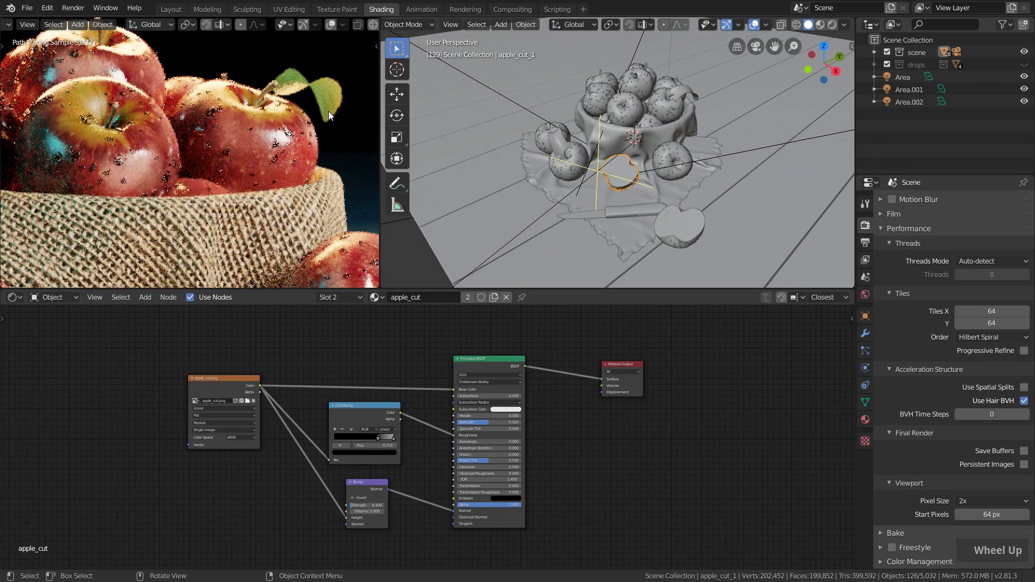
scroll(248, 118, down, 5)
key(Home)
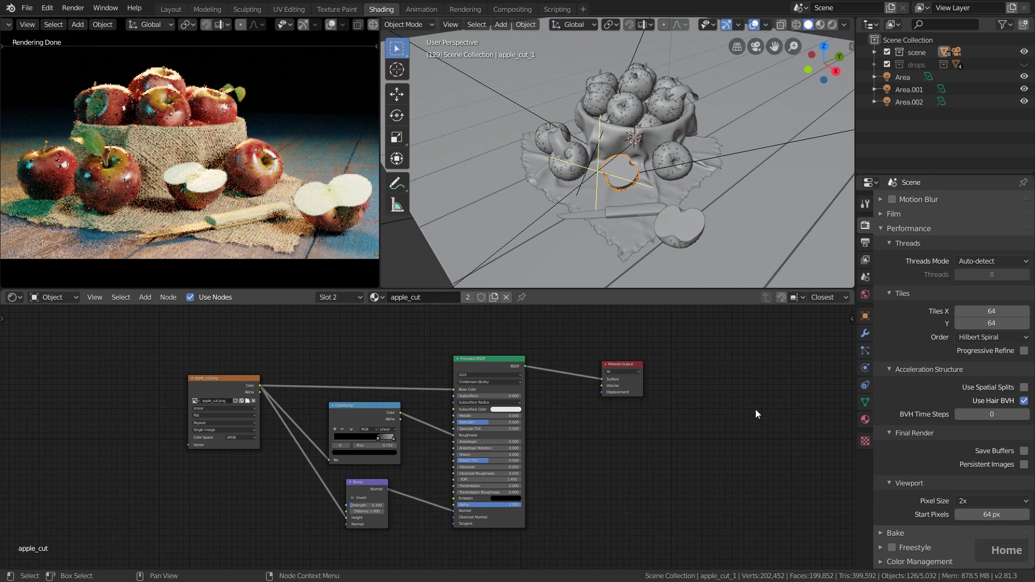
click(1008, 500)
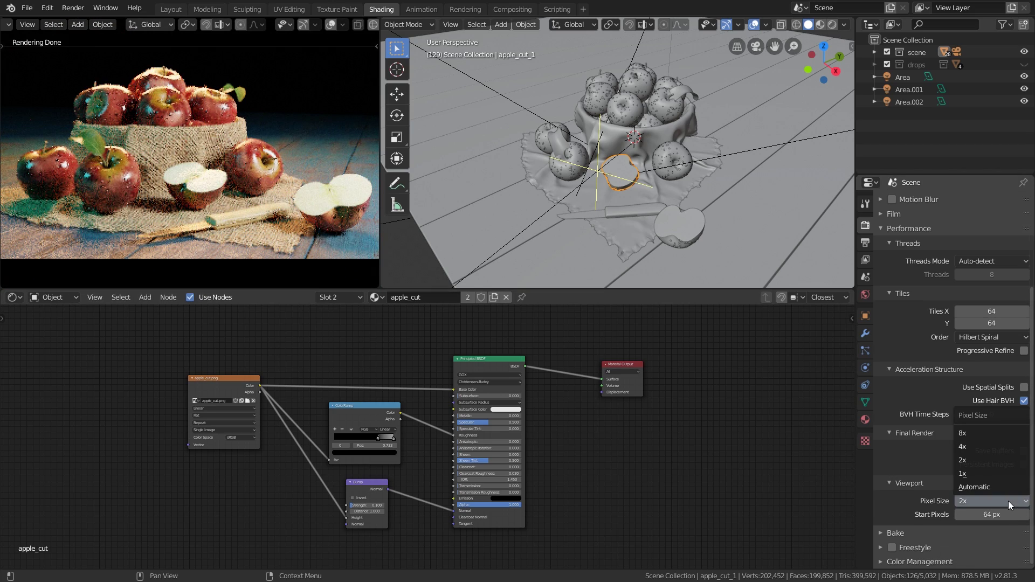
click(975, 487)
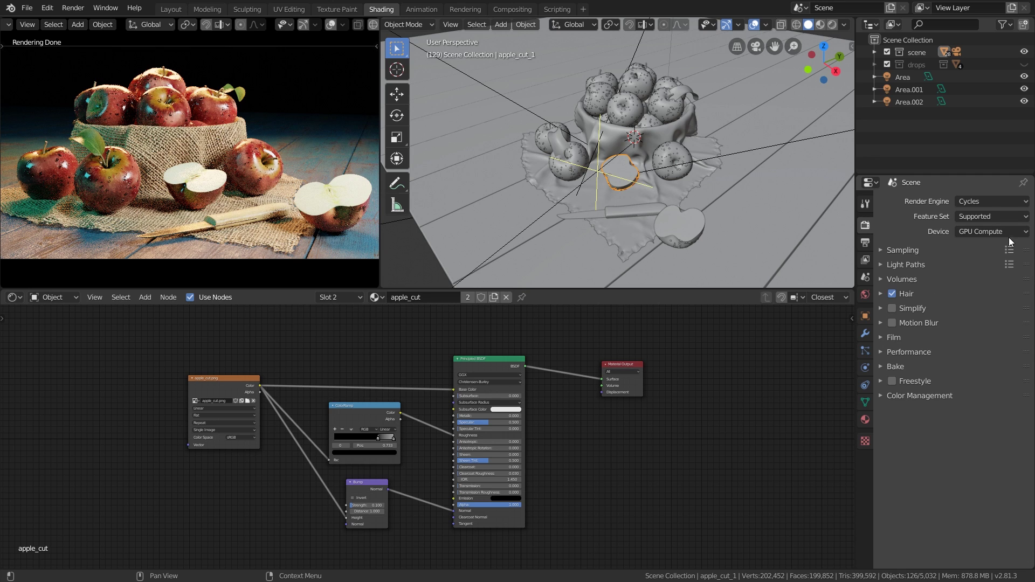
Look through the Cycles Sampling settings and the scene's output dimensions and file format options
click(920, 250)
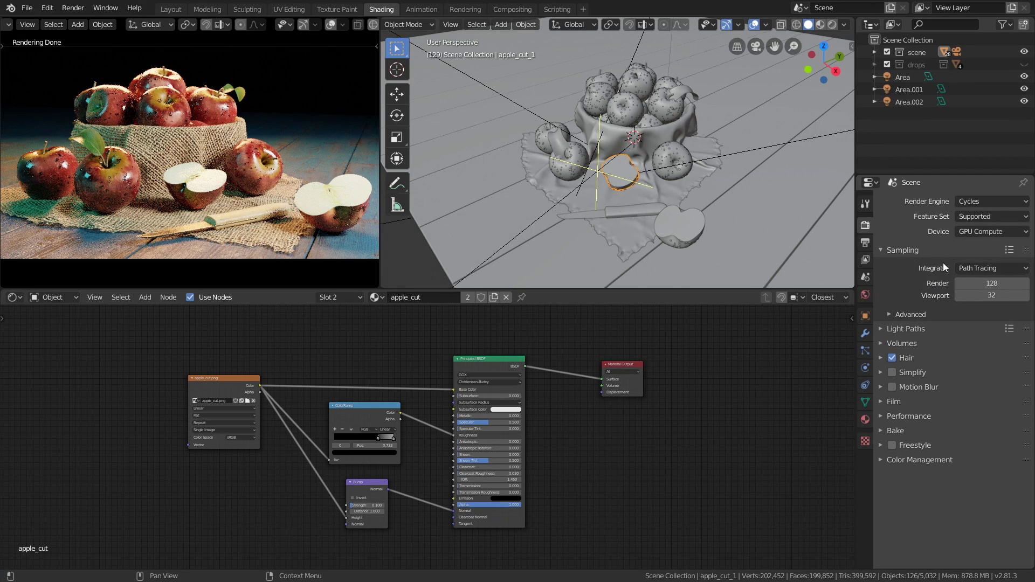
click(922, 251)
click(864, 242)
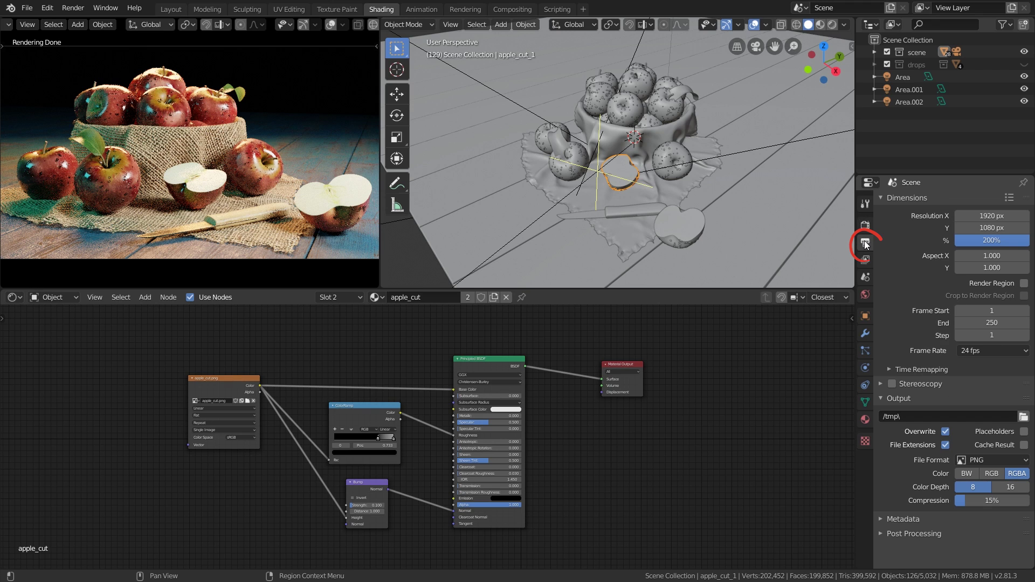
click(908, 399)
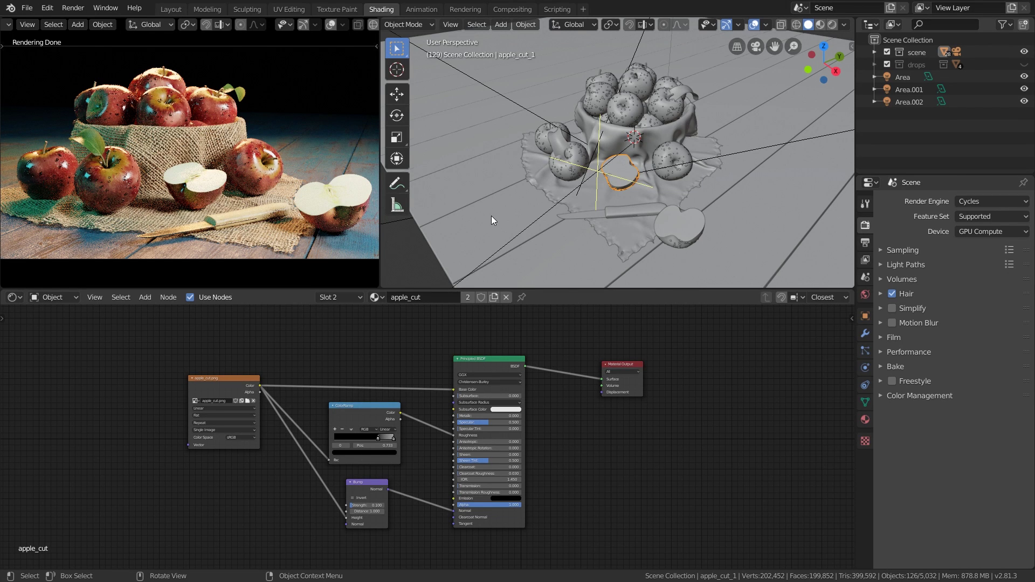
Review the light settings of the Area.001 lamp and inspect the dark background behind the apples in the preview
shift+middle_drag(749, 123, 677, 153)
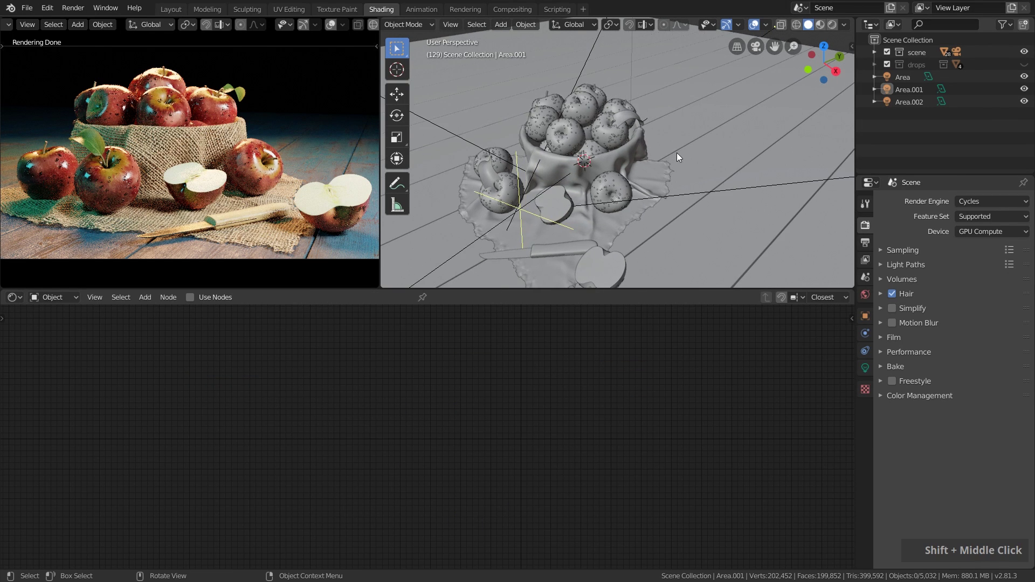
scroll(677, 153, down, 3)
shift+middle_drag(751, 162, 703, 183)
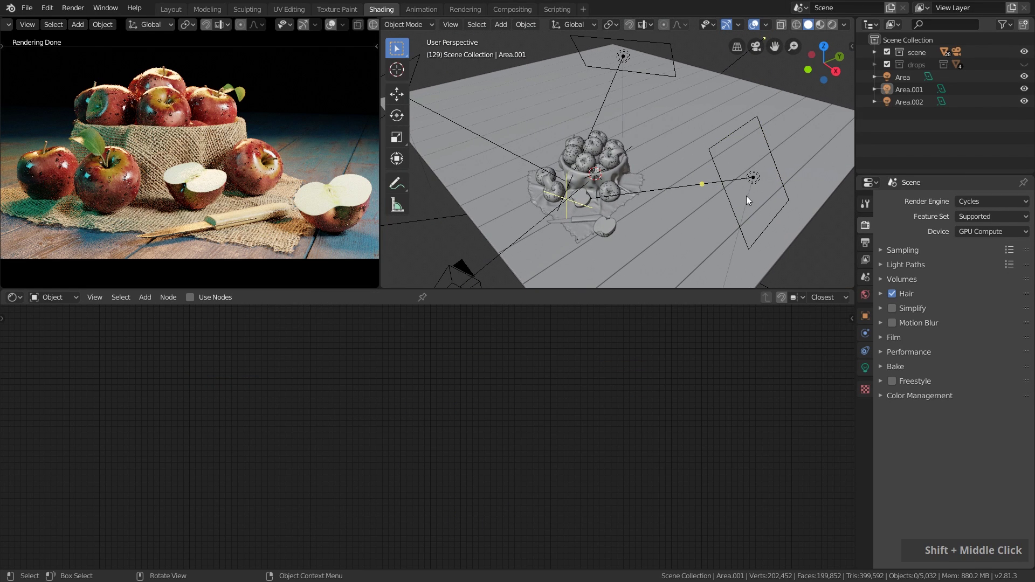
click(753, 178)
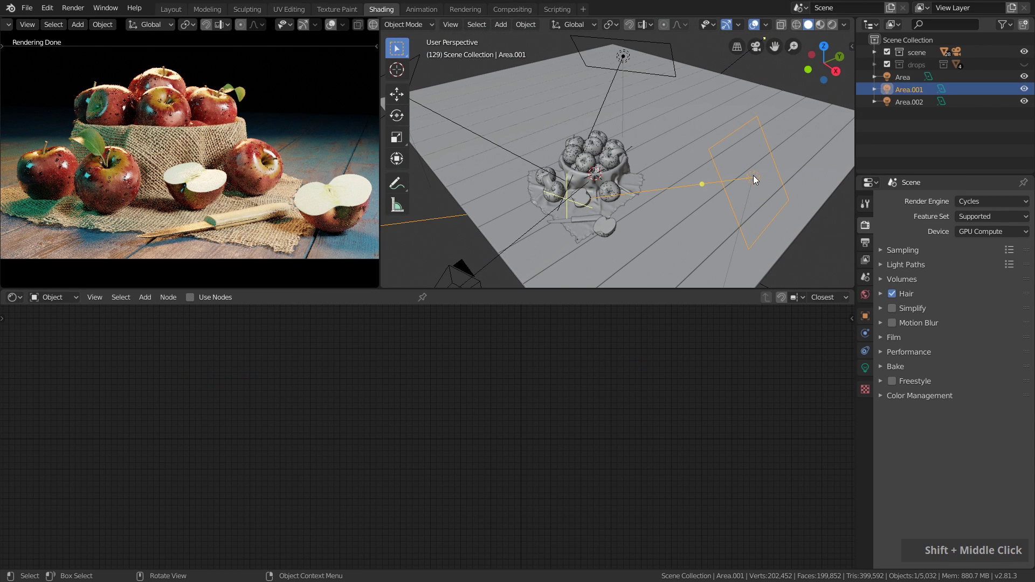
click(865, 368)
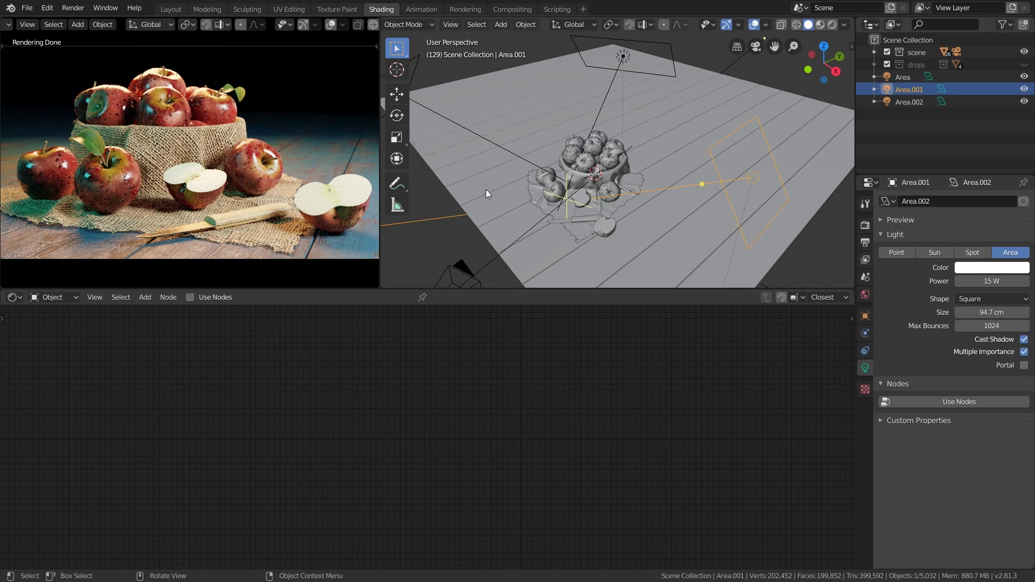
scroll(328, 111, up, 4)
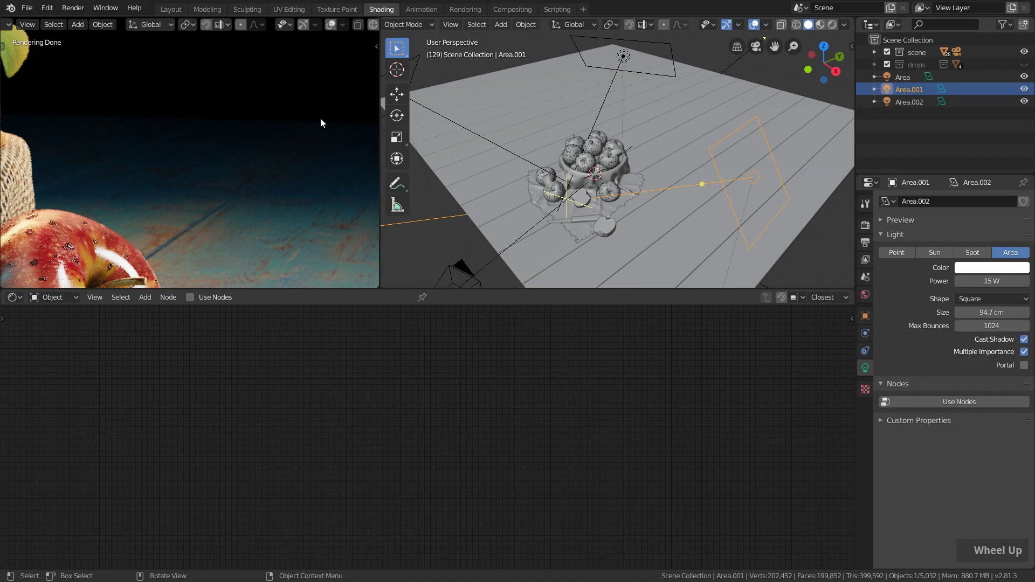
scroll(323, 118, down, 4)
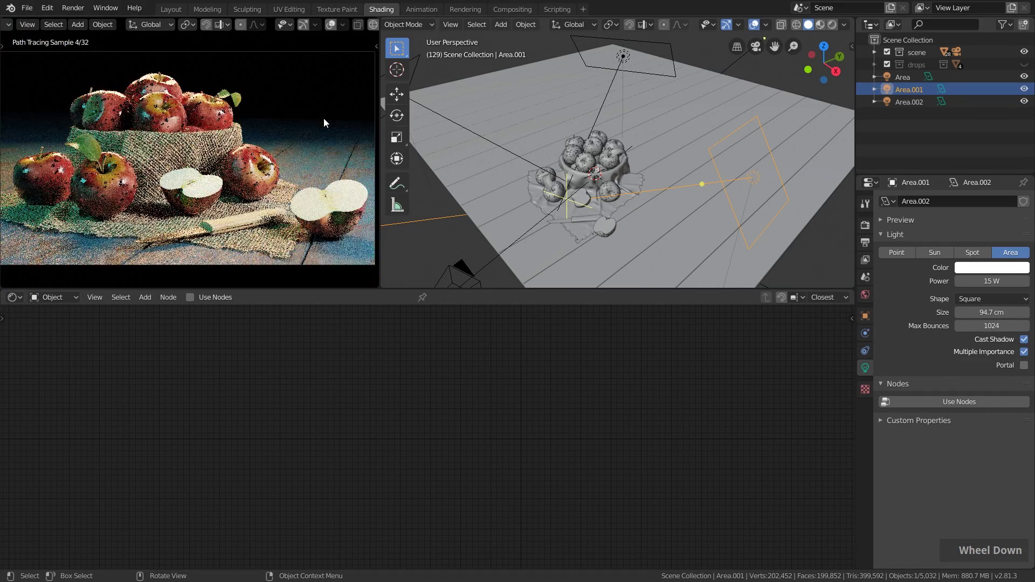
Stretch the wood floor's mesh along its local X axis to over six times its length
scroll(625, 121, down, 3)
click(736, 99)
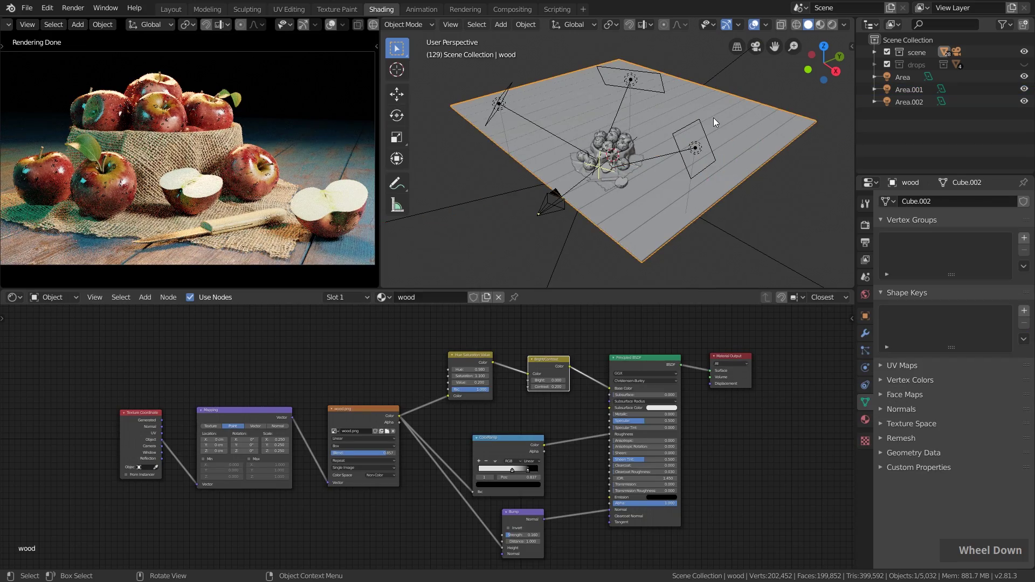
key(Tab)
scroll(715, 119, down, 2)
shift+middle_drag(762, 171, 693, 187)
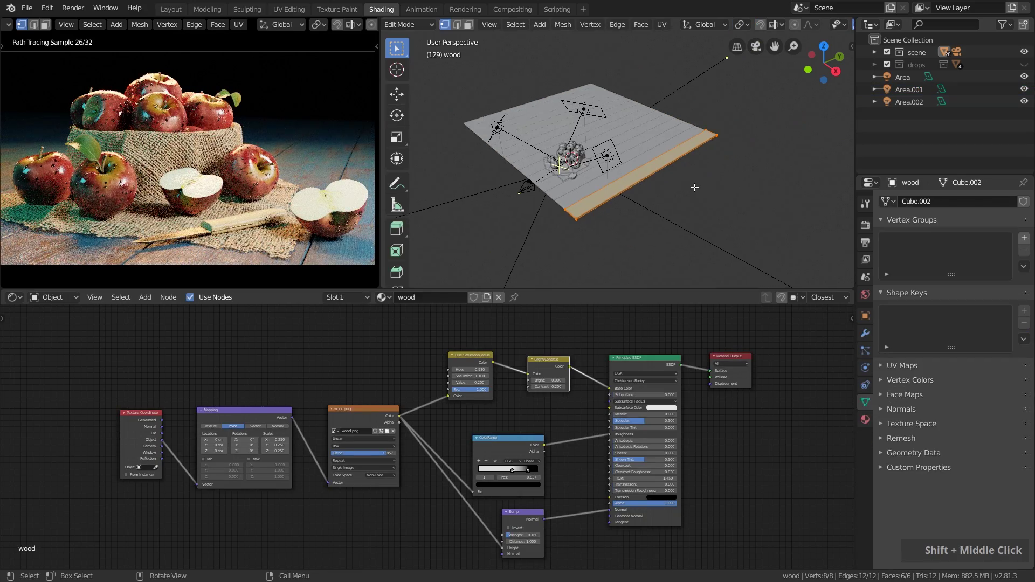
key(s)
key(x)
key(x)
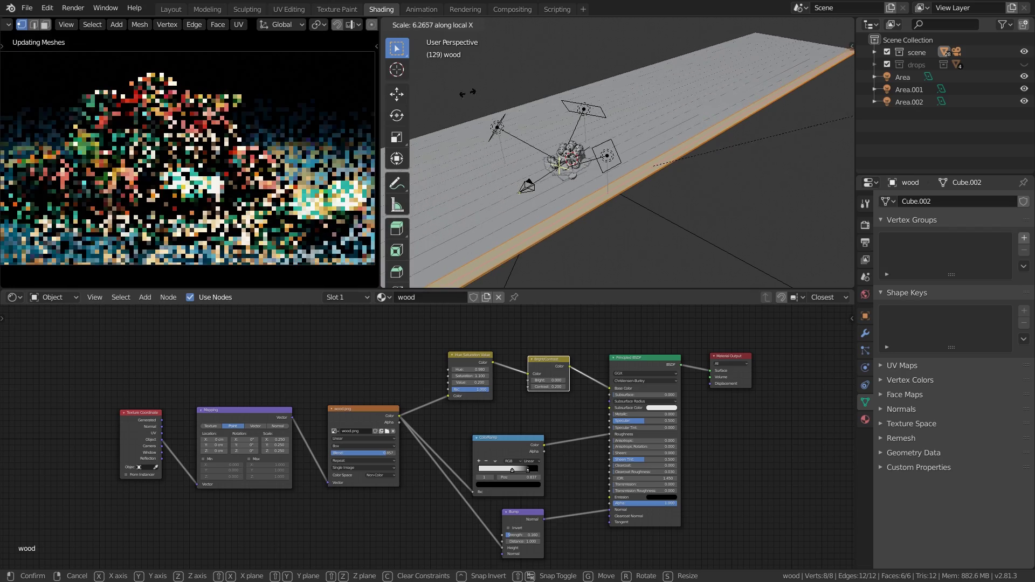
click(636, 53)
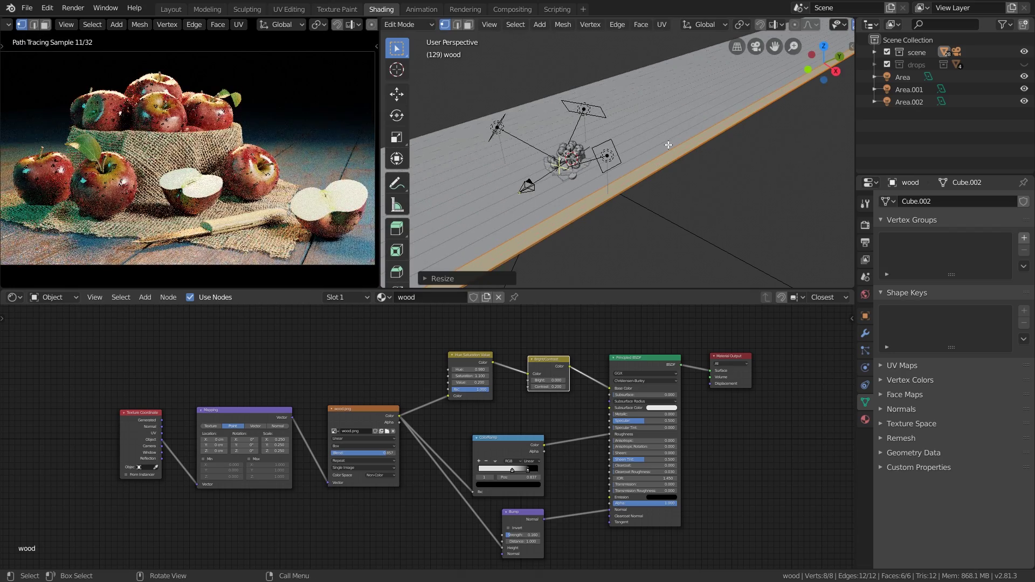
key(Tab)
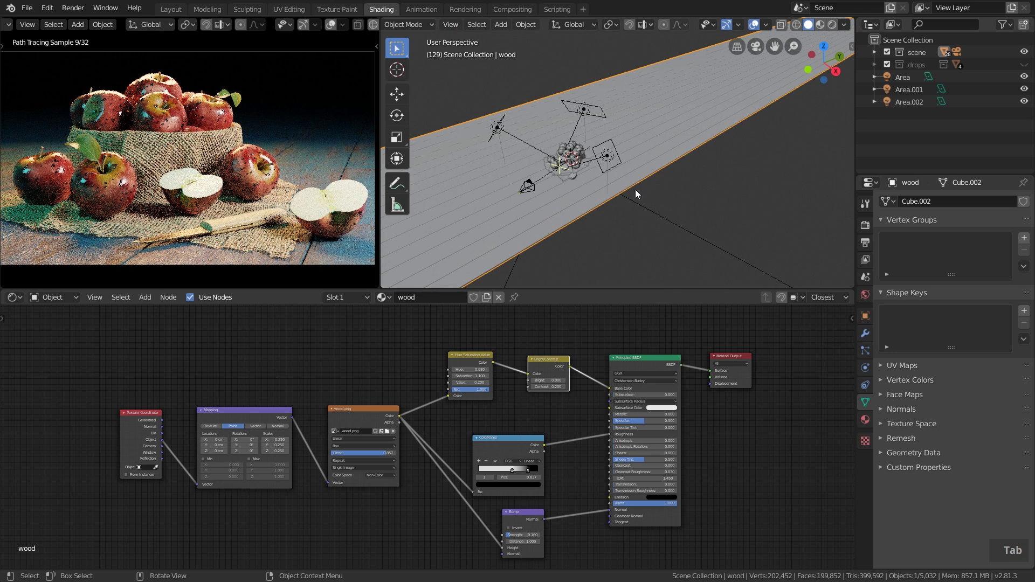
Examine the wood material's texture coordinate, mapping and image nodes, and the floor and background around the still life in the preview
scroll(351, 431, up, 4)
scroll(296, 433, down, 2)
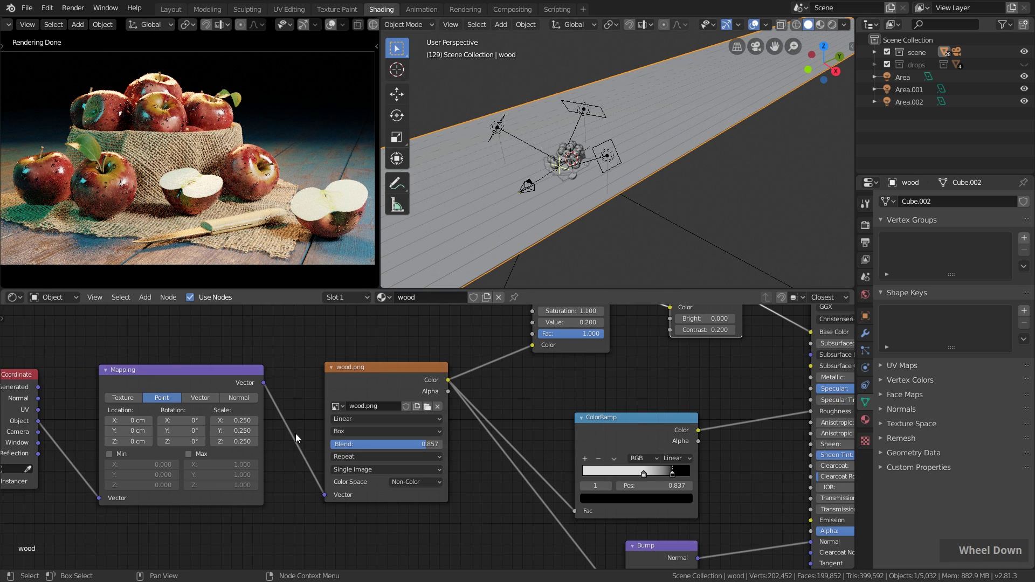
middle_drag(295, 434, 526, 431)
scroll(272, 426, up, 1)
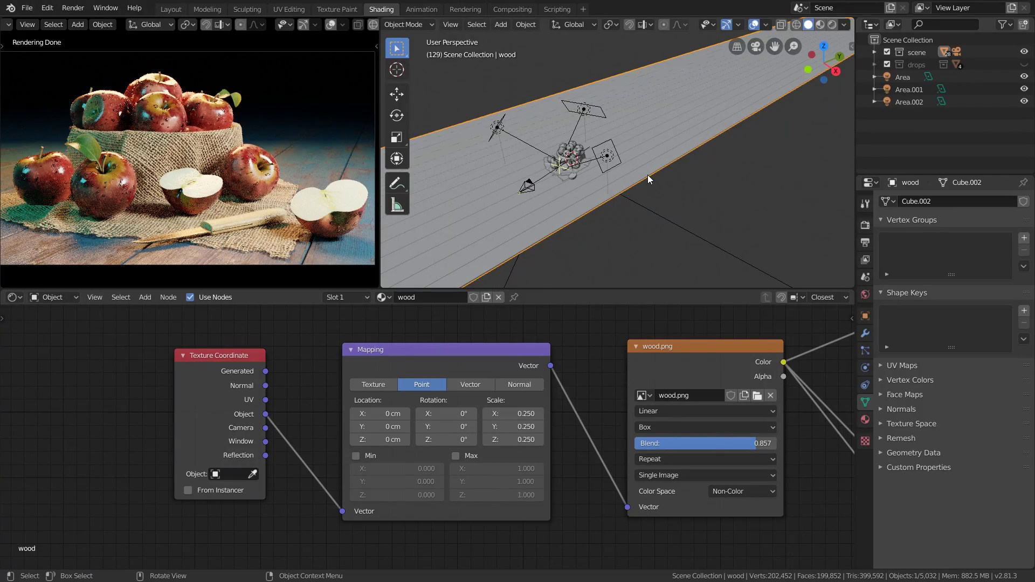
middle_drag(275, 148, 225, 173)
scroll(264, 169, down, 3)
scroll(225, 173, up, 2)
scroll(224, 174, up, 2)
shift+middle_drag(52, 156, 112, 164)
key(KP_0)
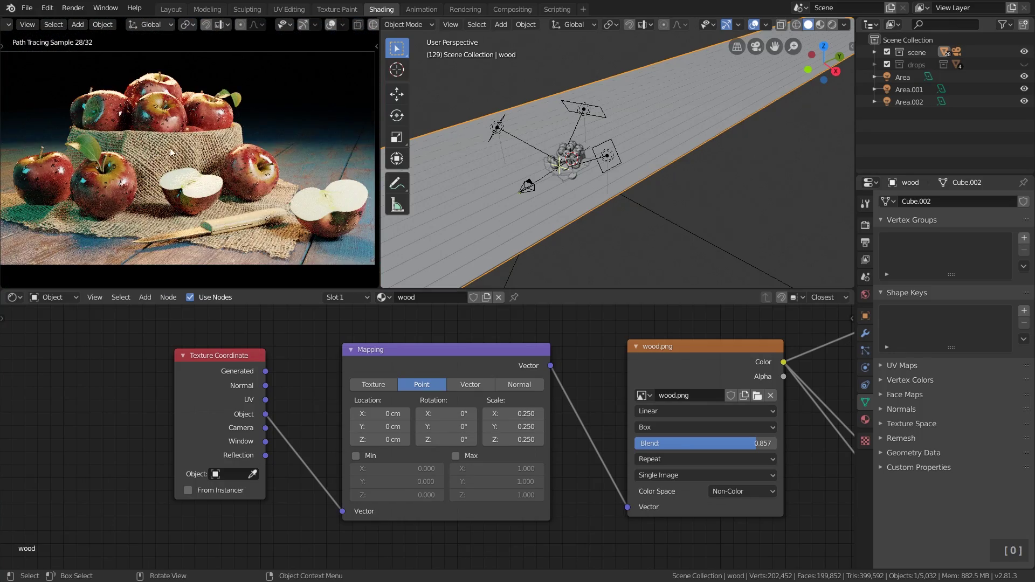
shift+middle_drag(170, 148, 369, 207)
scroll(231, 138, up, 3)
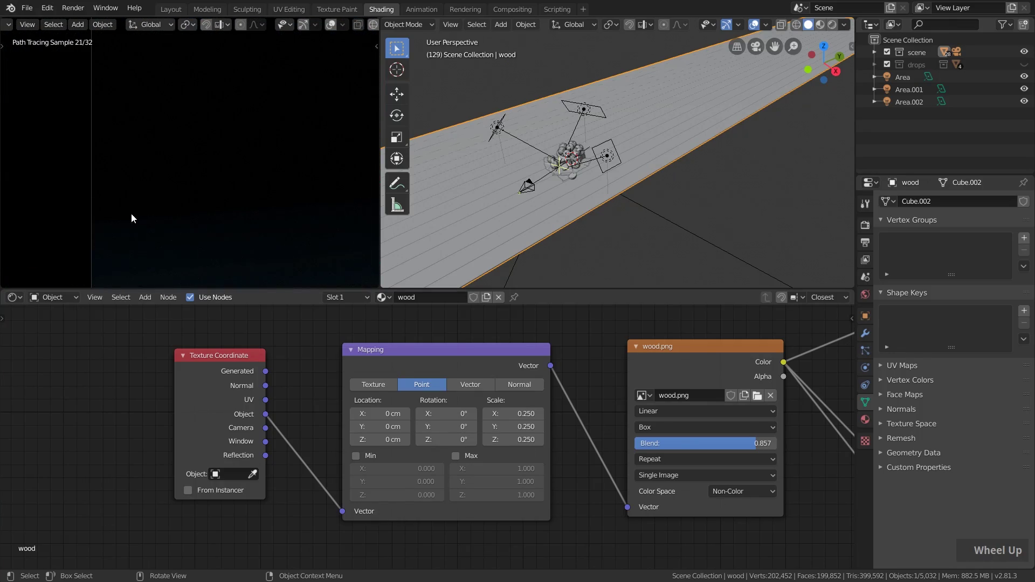
scroll(225, 205, down, 1)
shift+middle_drag(226, 203, 123, 129)
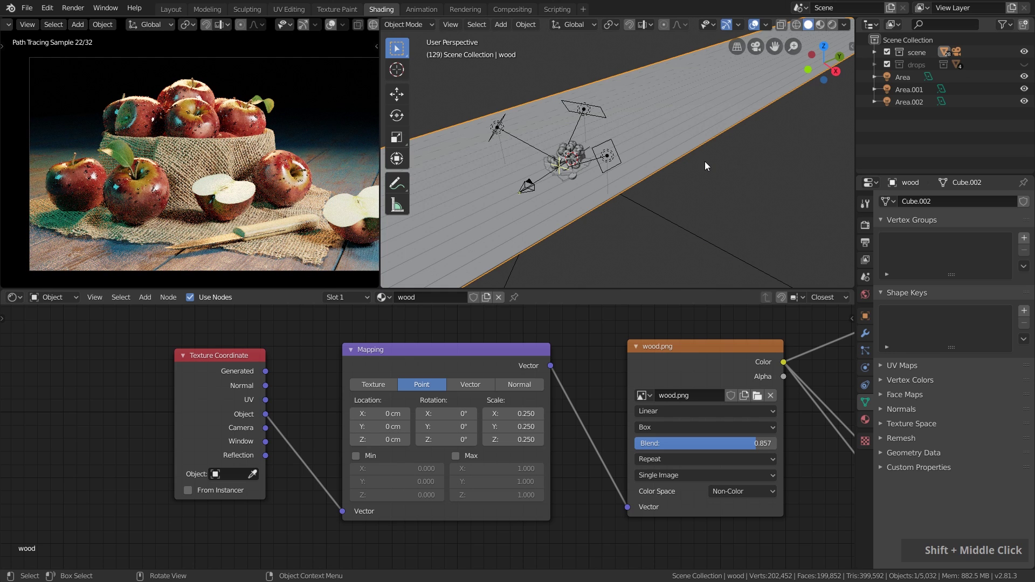
Set the count of the wood floor's Array modifier to 30, with its Bevel modifier collapsed
click(865, 334)
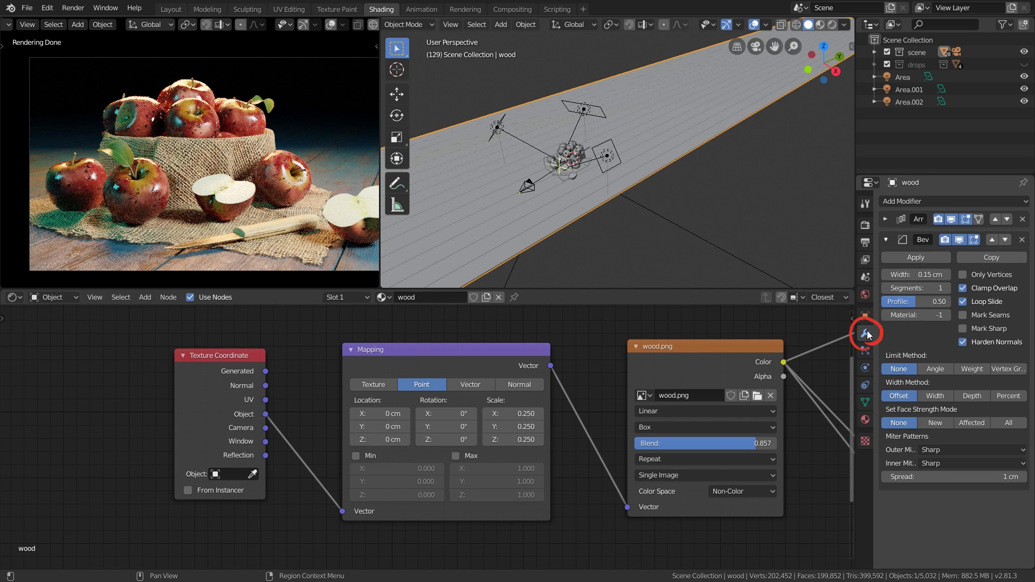
click(886, 239)
click(884, 220)
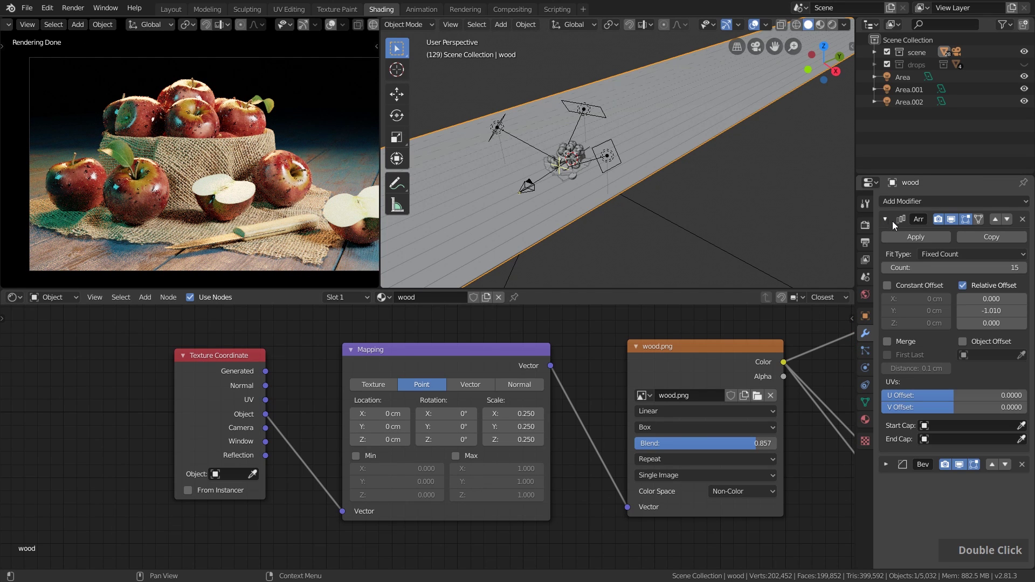
double_click(978, 271)
text(30)
key(Return)
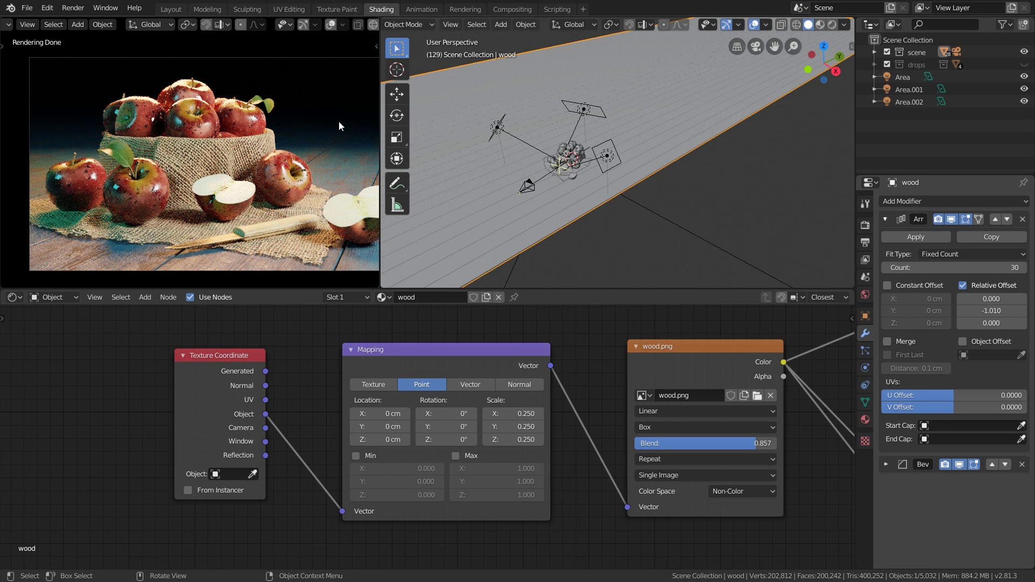
scroll(338, 122, down, 3)
shift+middle_drag(338, 121, 282, 134)
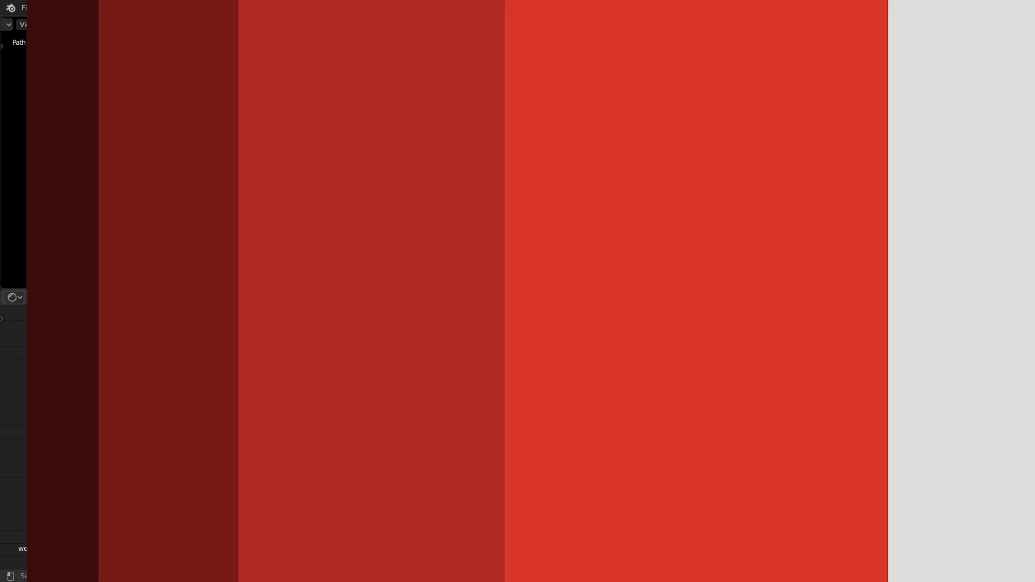
scroll(269, 161, up, 2)
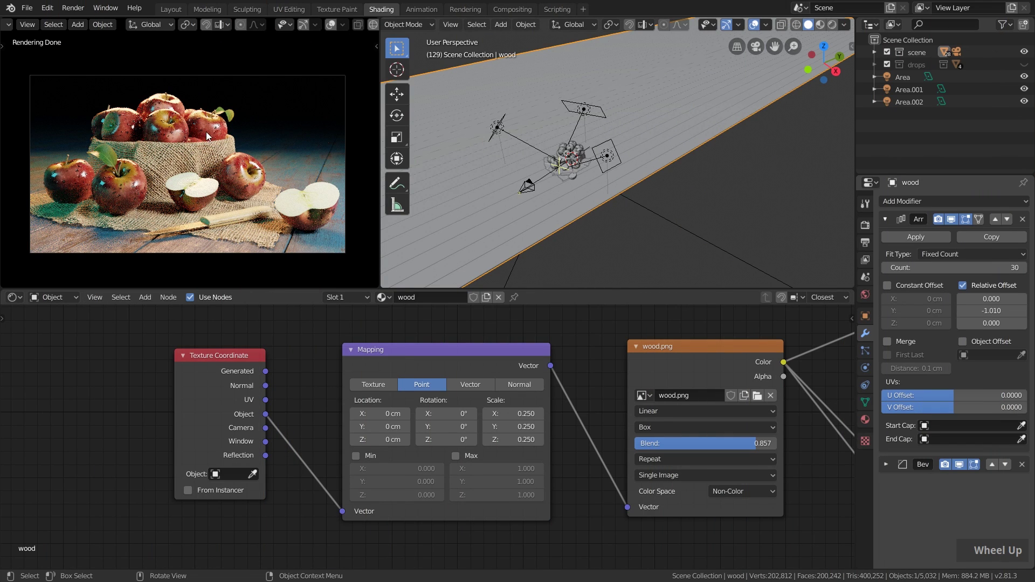
Examine the dark water drops on the apples up close and select drop.001 in the drops 1 collection
scroll(202, 124, up, 5)
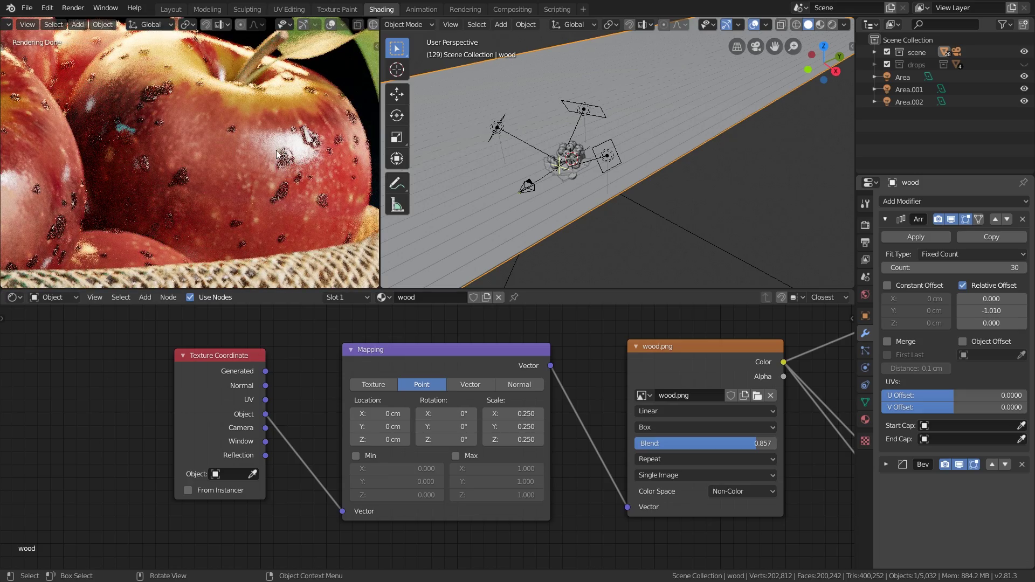
scroll(294, 159, down, 8)
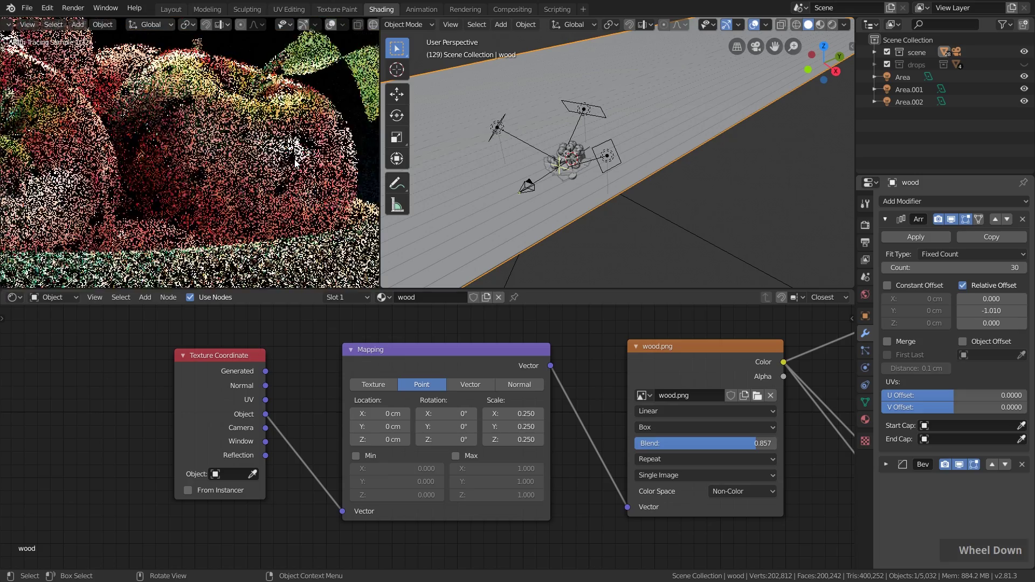
shift+middle_drag(301, 175, 258, 157)
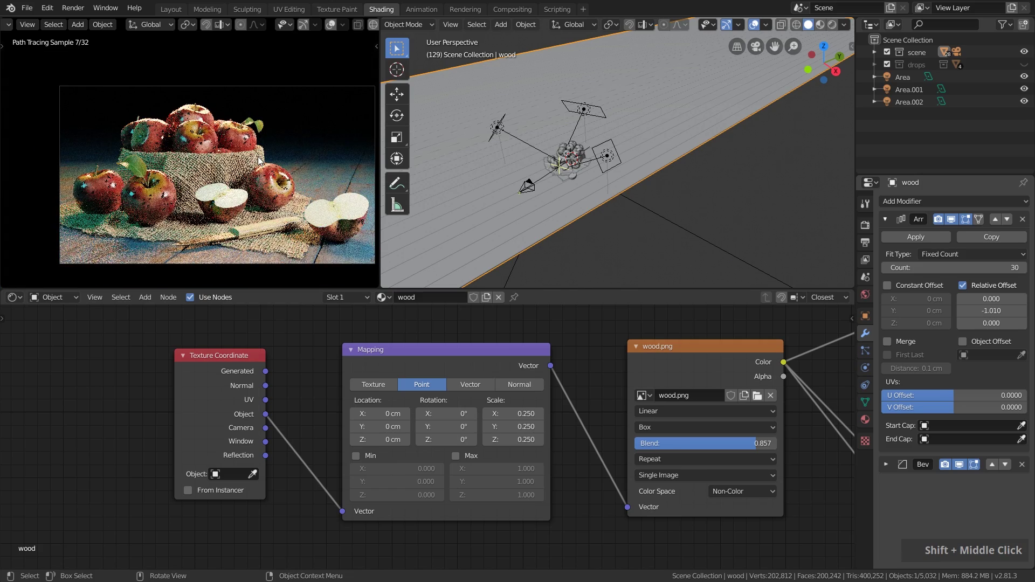
click(874, 64)
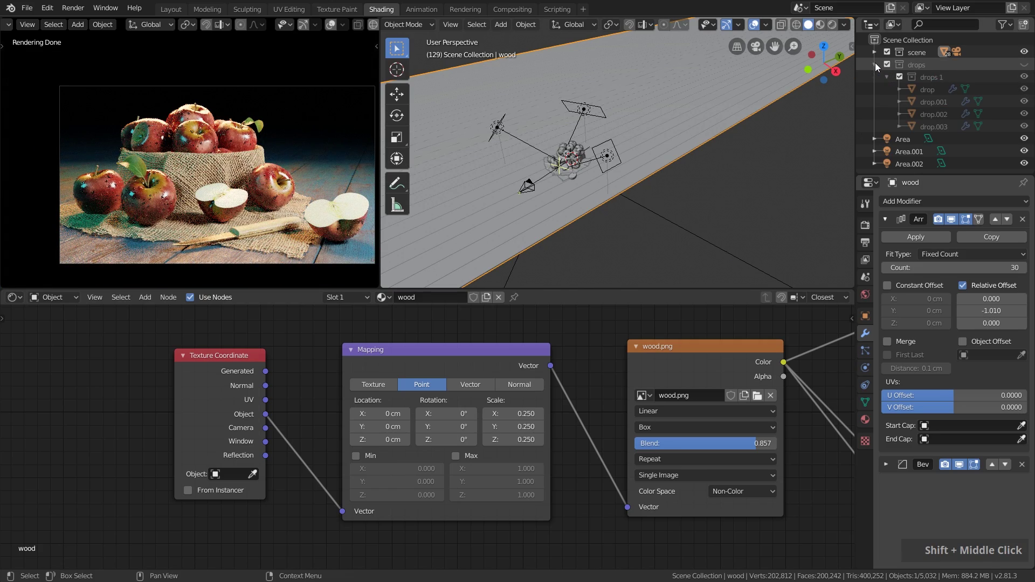
click(926, 104)
Move the water material's Principled BSDF node away from the Material Output to leave room between them
scroll(695, 428, down, 1)
scroll(695, 429, down, 5)
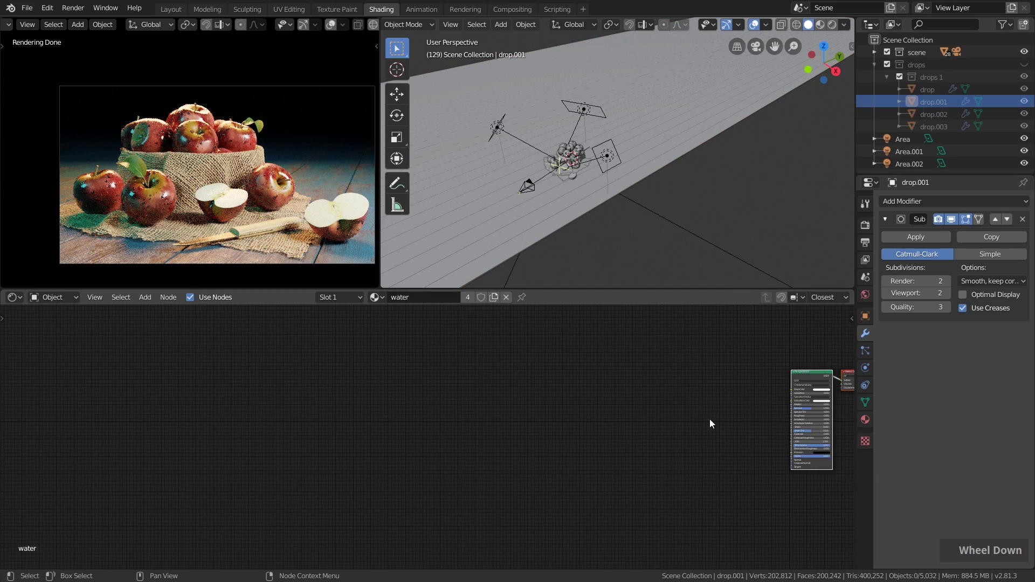
middle_drag(742, 409, 518, 402)
scroll(590, 353, up, 6)
drag(553, 378, 380, 389)
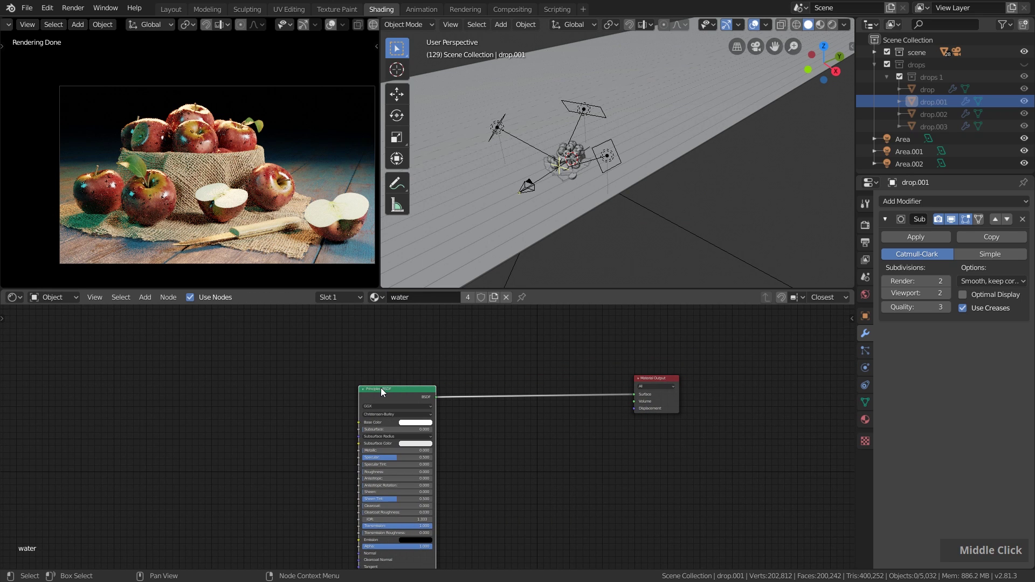
Insert a Mix Shader into the link between the Principled BSDF and the Material Output
key(shift+a)
mouse_move(565, 453)
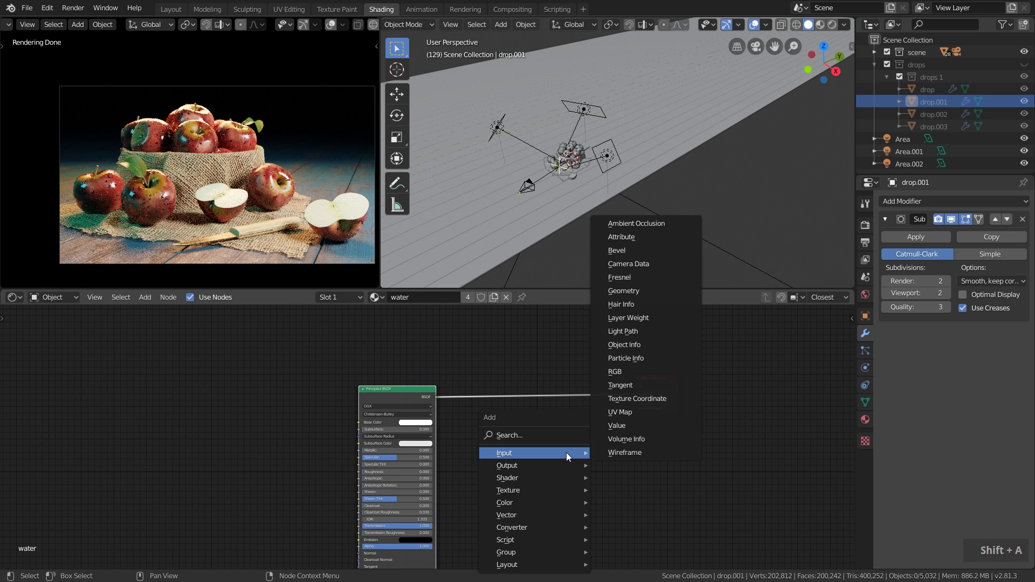
mouse_move(558, 476)
click(631, 341)
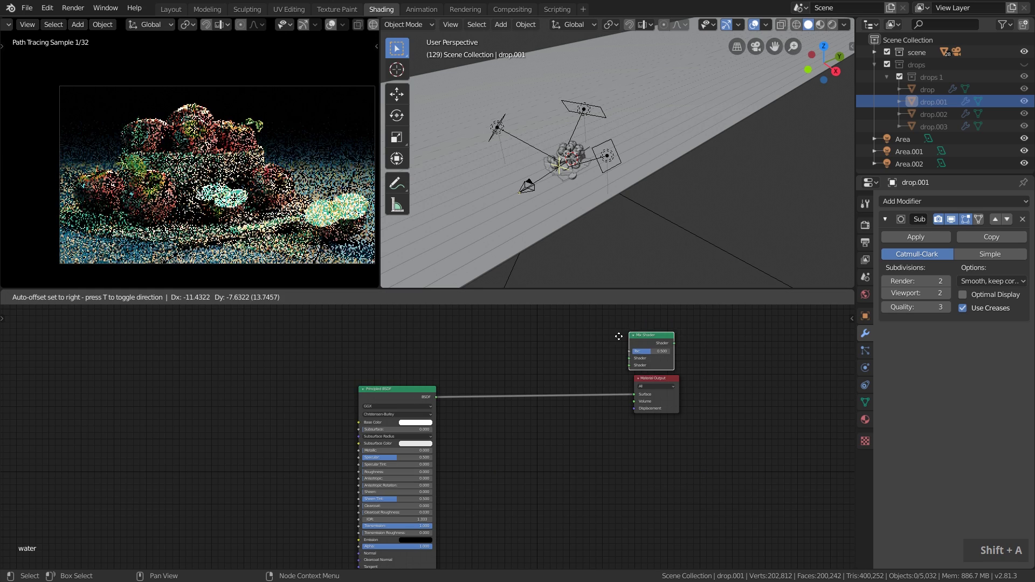
click(519, 374)
Add a Transparent BSDF below the link and connect it to the Mix Shader's second Shader input
key(shift+a)
mouse_move(490, 424)
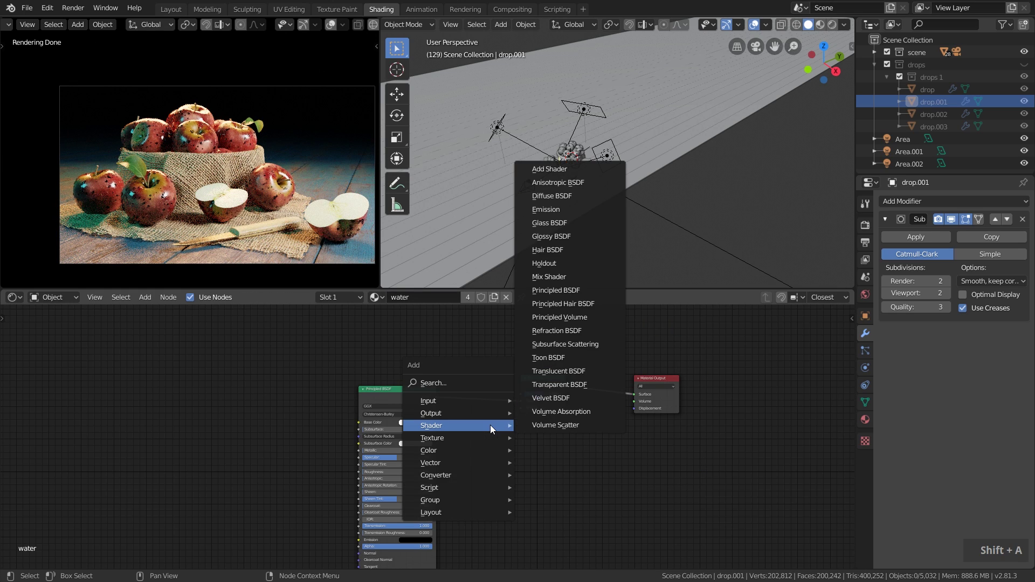
click(580, 386)
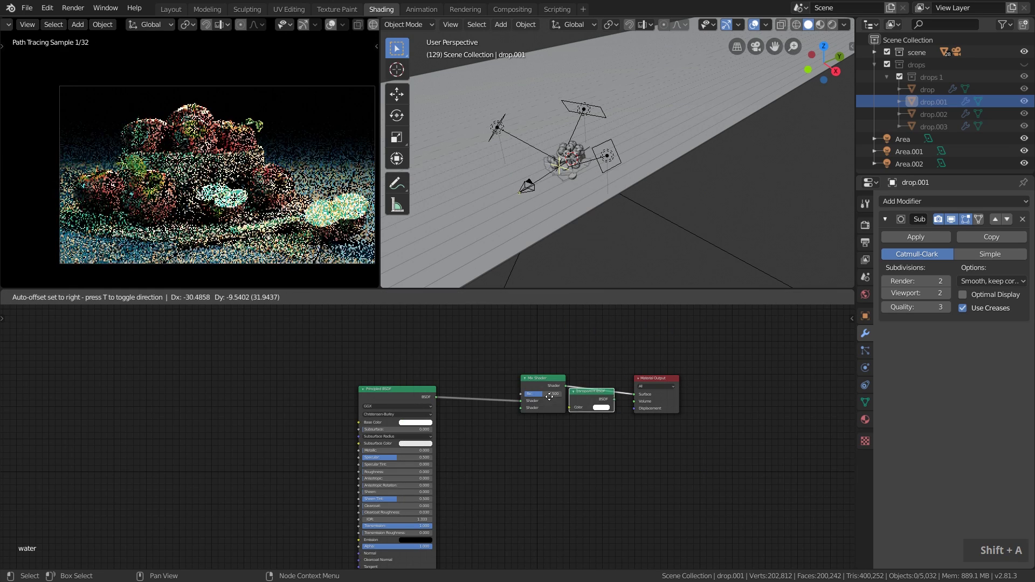
drag(497, 428, 521, 408)
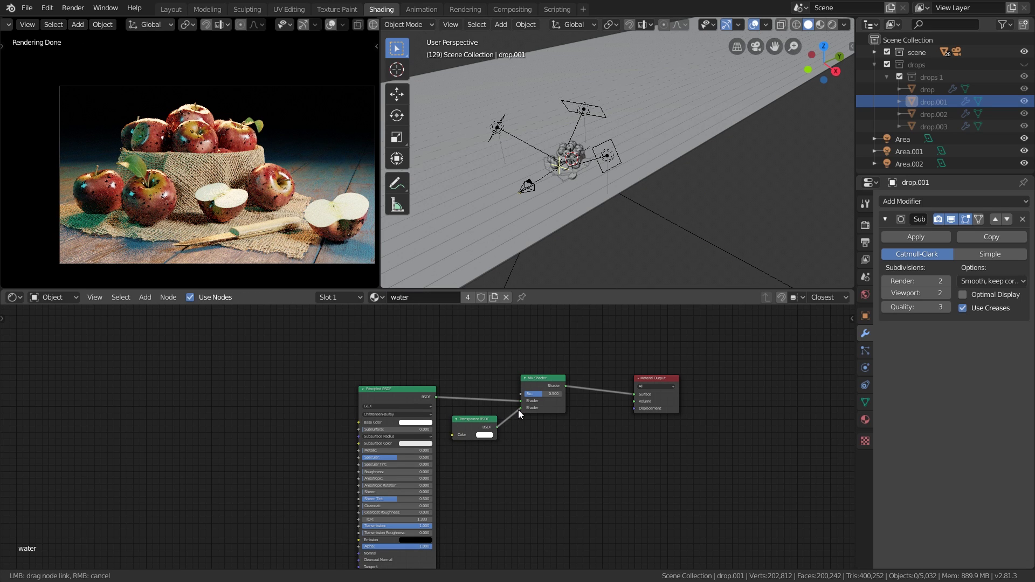
Try a Mix Shader factor of about 0.397 while viewing the drops on an apple up close
scroll(503, 430, up, 2)
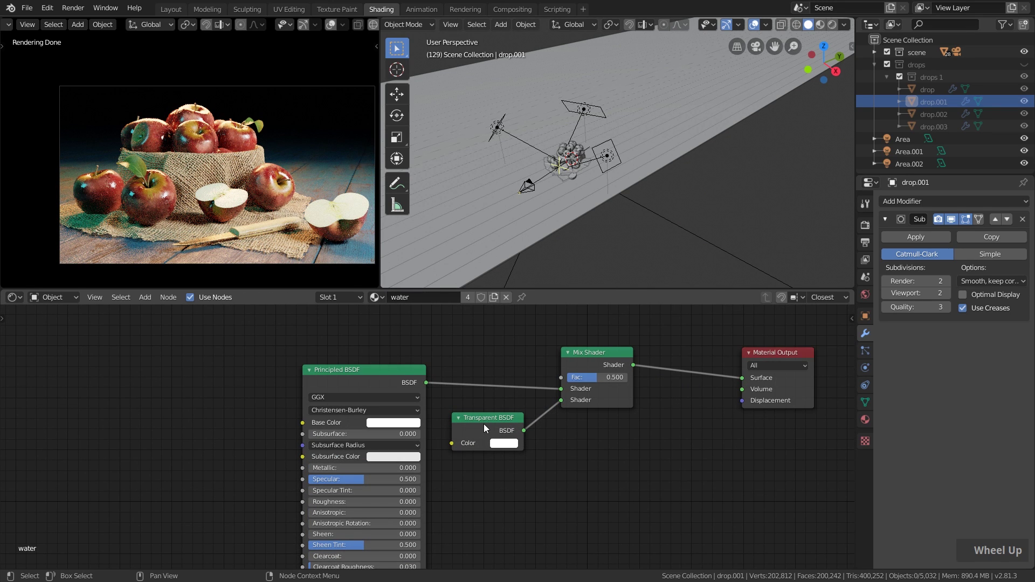
scroll(281, 176, up, 9)
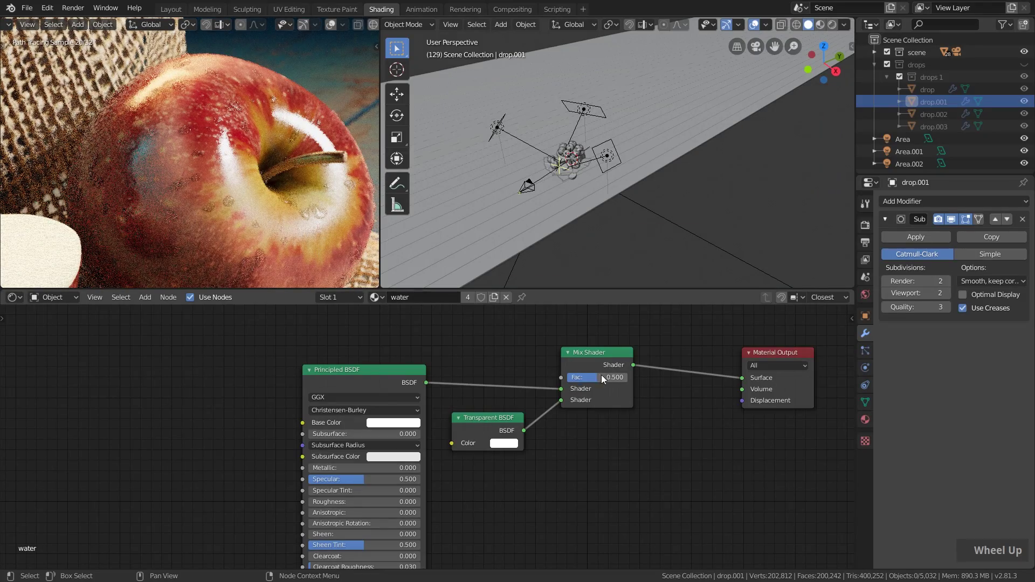
mouse_move(595, 379)
mouse_down()
mouse_move(567, 381)
mouse_move(614, 378)
mouse_move(590, 376)
mouse_up()
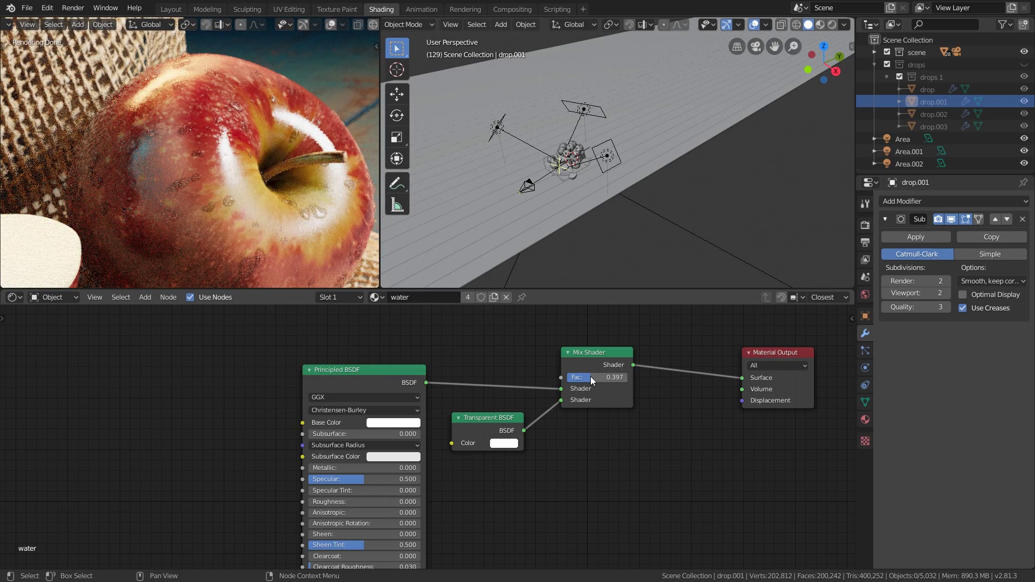
Add a Light Path node and connect its Is Shadow Ray output to the Mix Shader's Fac input
scroll(580, 387, down, 7)
middle_drag(504, 346, 512, 395)
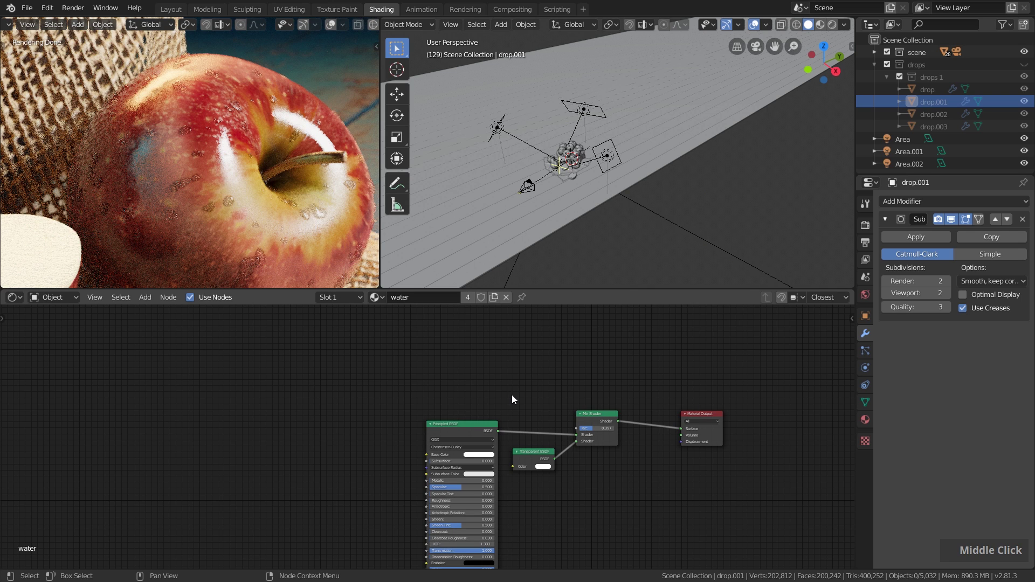
key(shift+a)
mouse_move(372, 366)
mouse_move(346, 342)
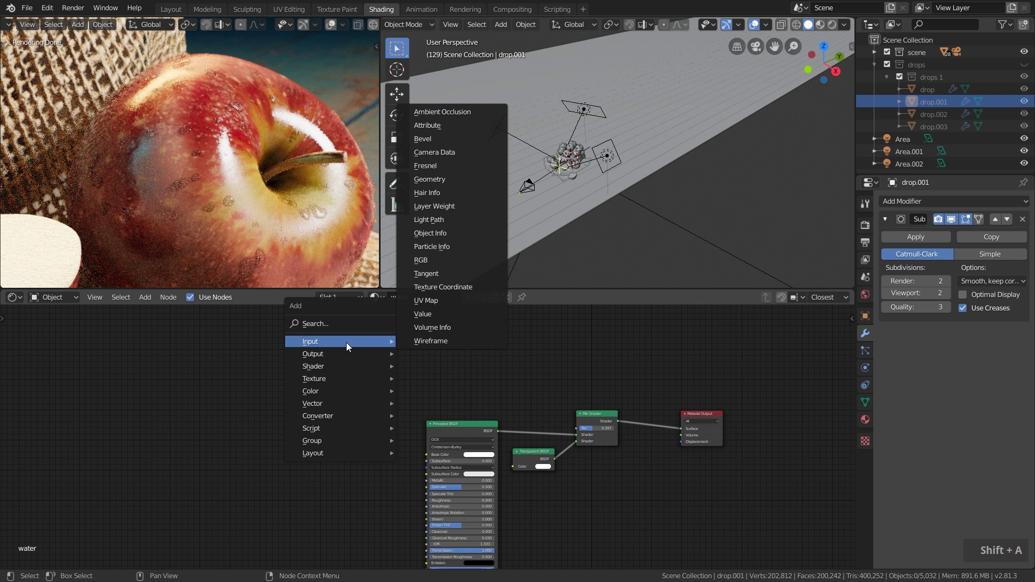
click(429, 220)
scroll(448, 384, up, 7)
middle_drag(457, 381, 425, 383)
drag(336, 361, 636, 458)
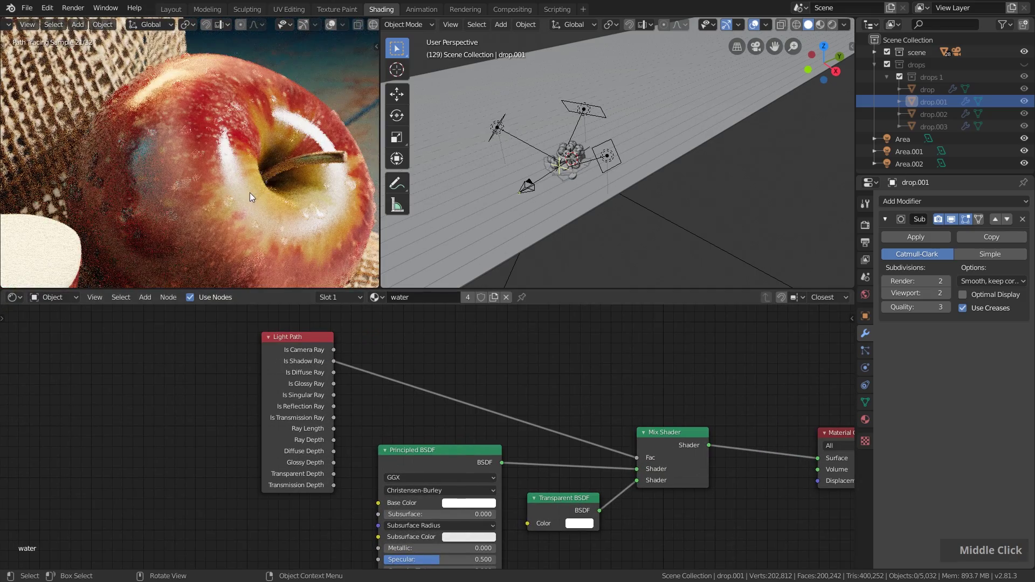
Darken the Transparent BSDF's color slightly to a value (V) of 0.829, comparing brighter and darker settings on the drops
scroll(326, 233, up, 5)
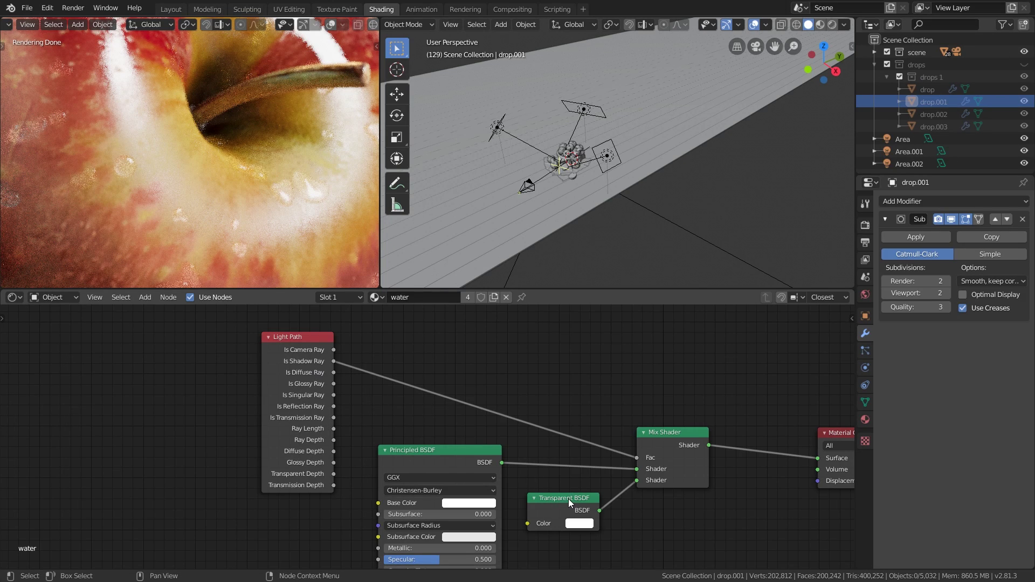
scroll(573, 497, up, 4)
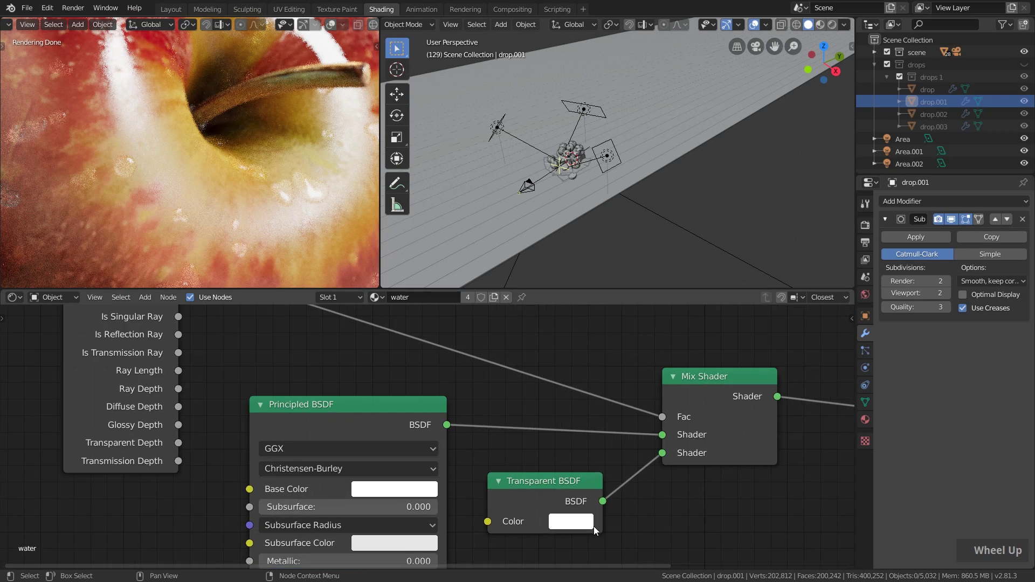
middle_drag(622, 488, 619, 434)
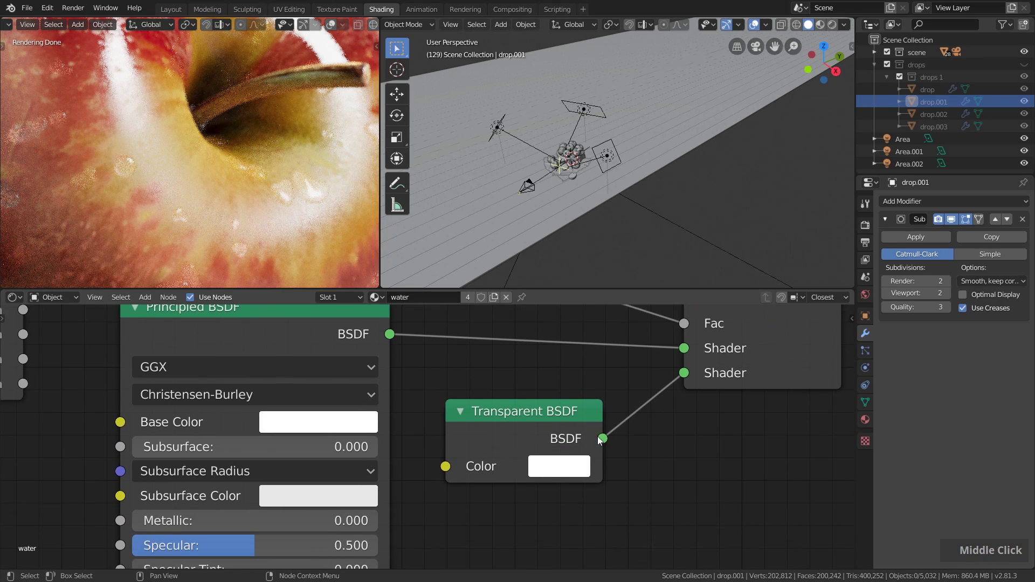
click(548, 474)
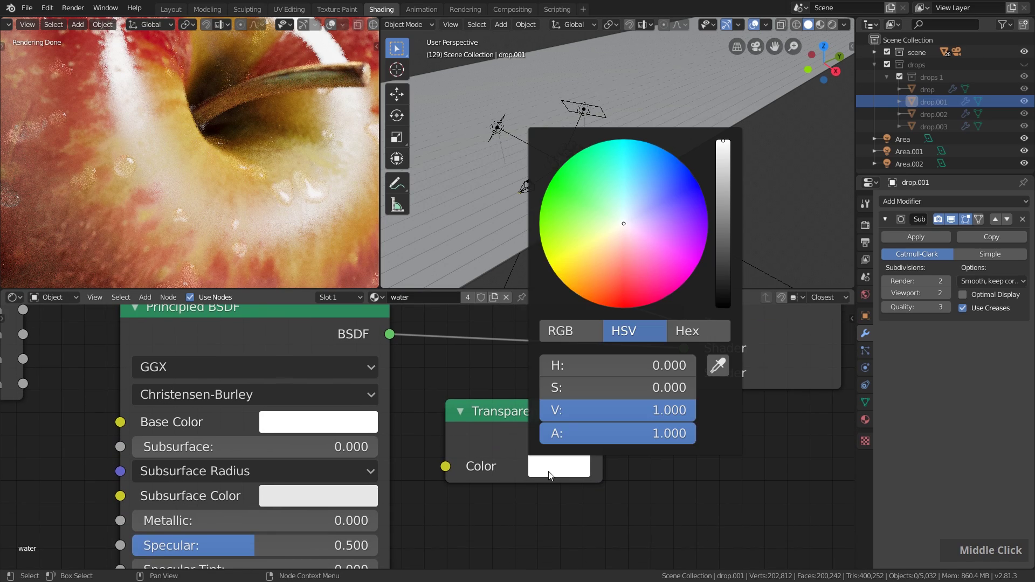
click(549, 475)
click(550, 471)
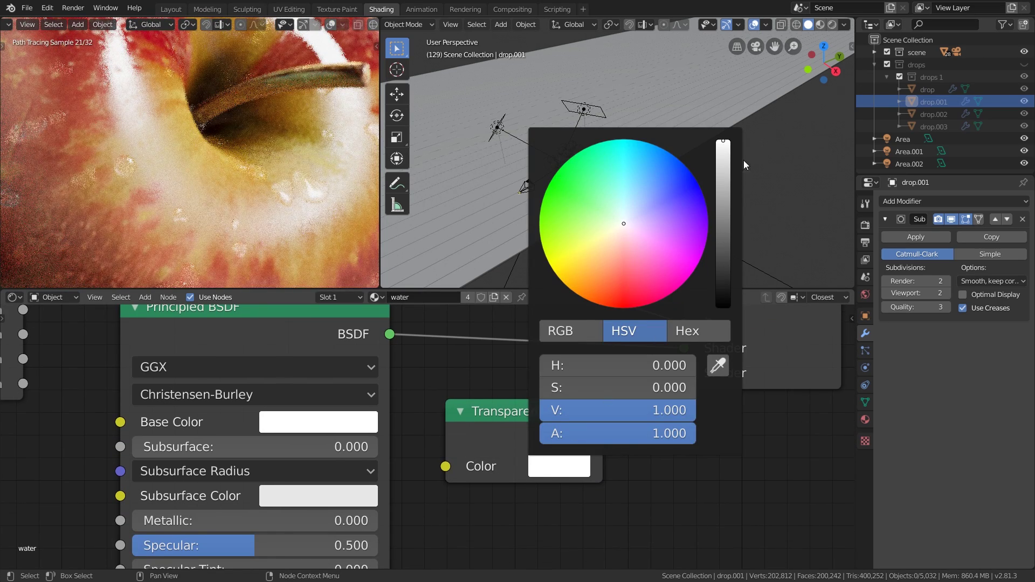
click(723, 153)
click(722, 167)
click(722, 187)
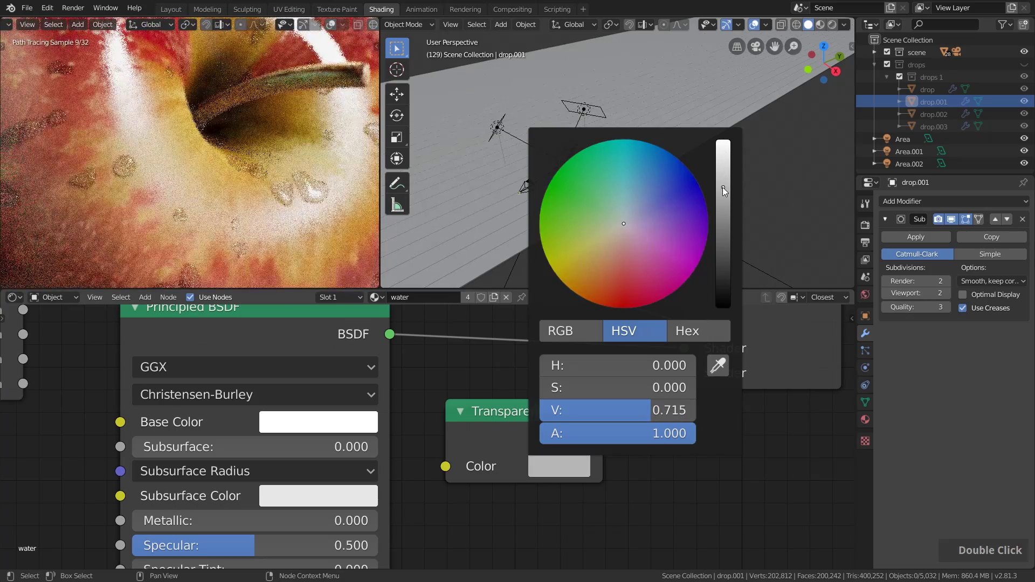
click(722, 222)
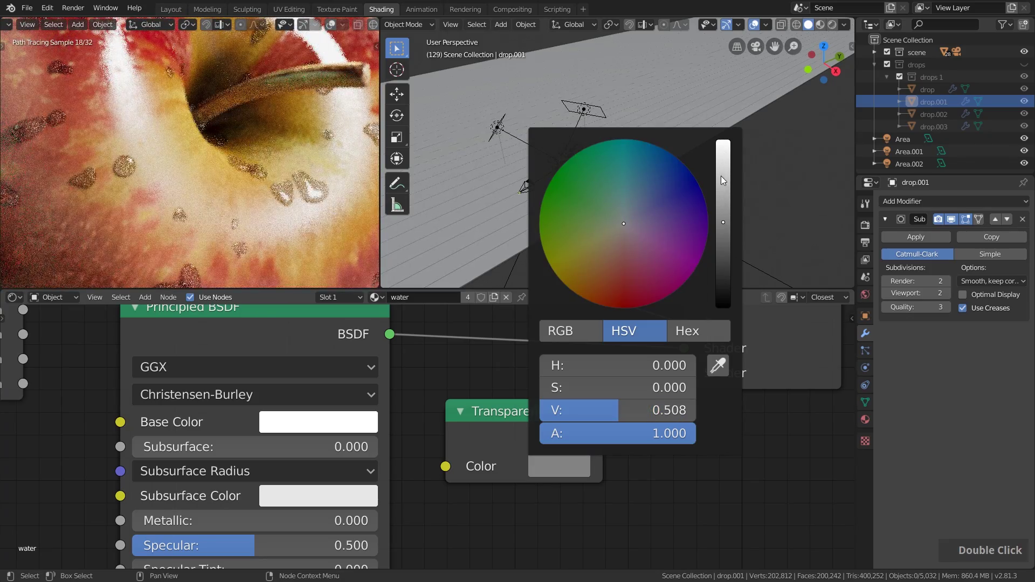
click(723, 162)
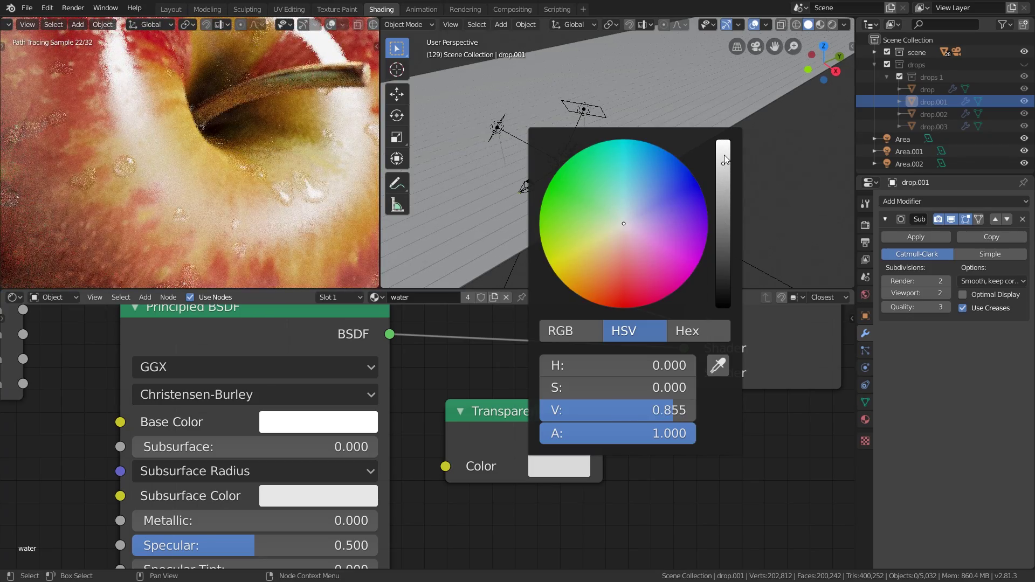
click(724, 167)
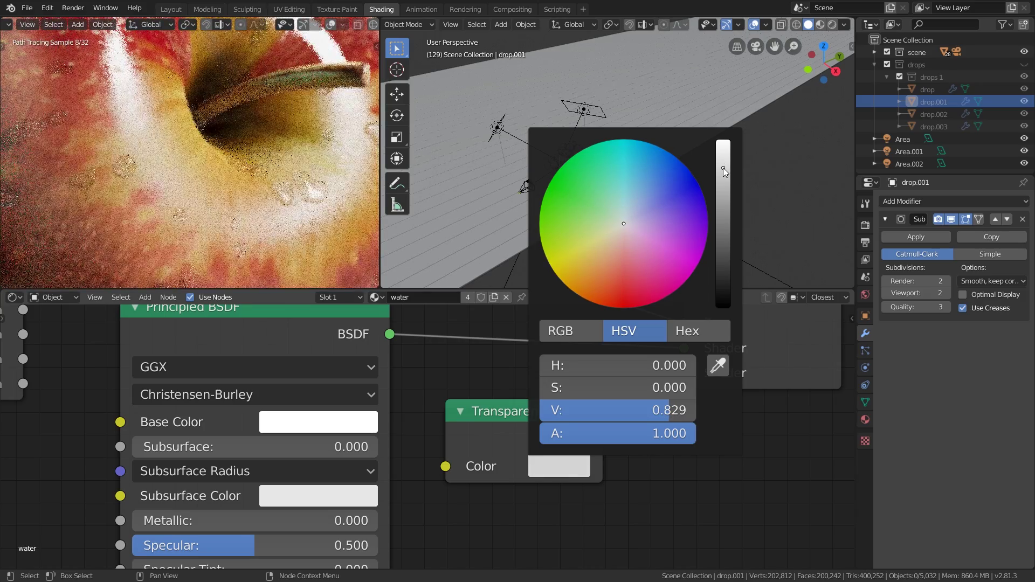
Examine the drops across the whole still life in the rendered camera view and review the complete water node setup
scroll(235, 182, down, 3)
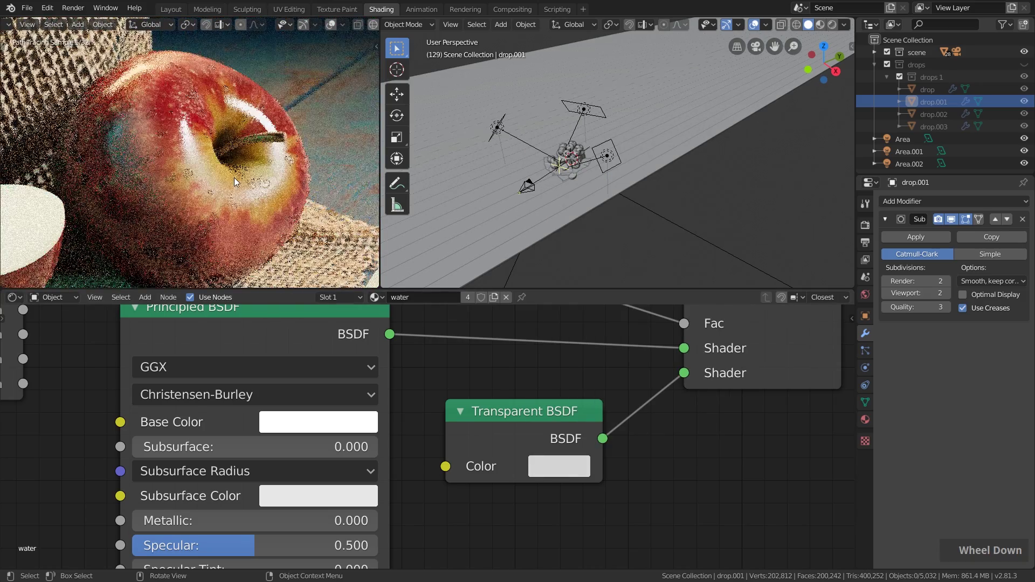
scroll(236, 181, down, 5)
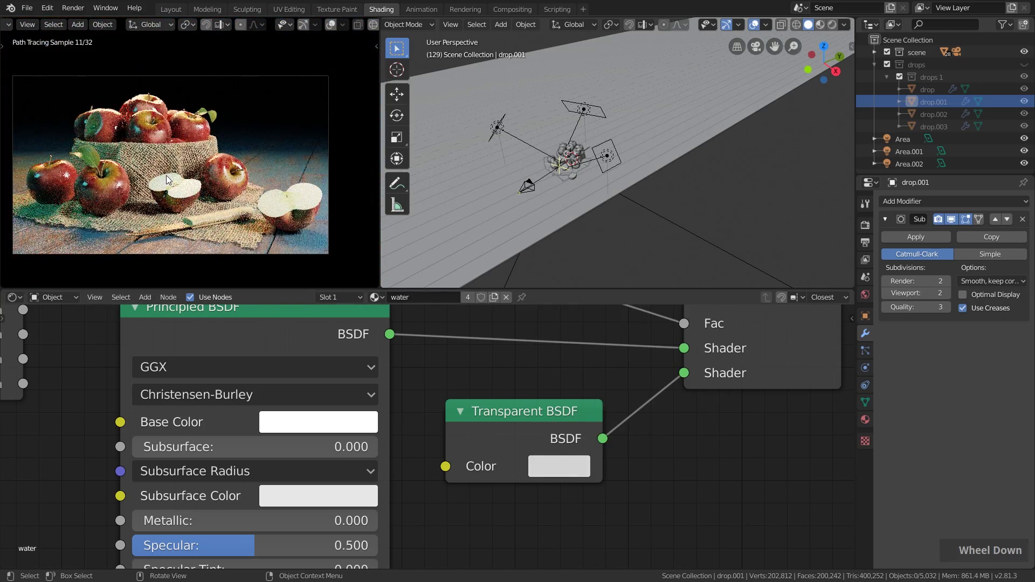
scroll(166, 176, up, 1)
shift+middle_drag(166, 176, 171, 172)
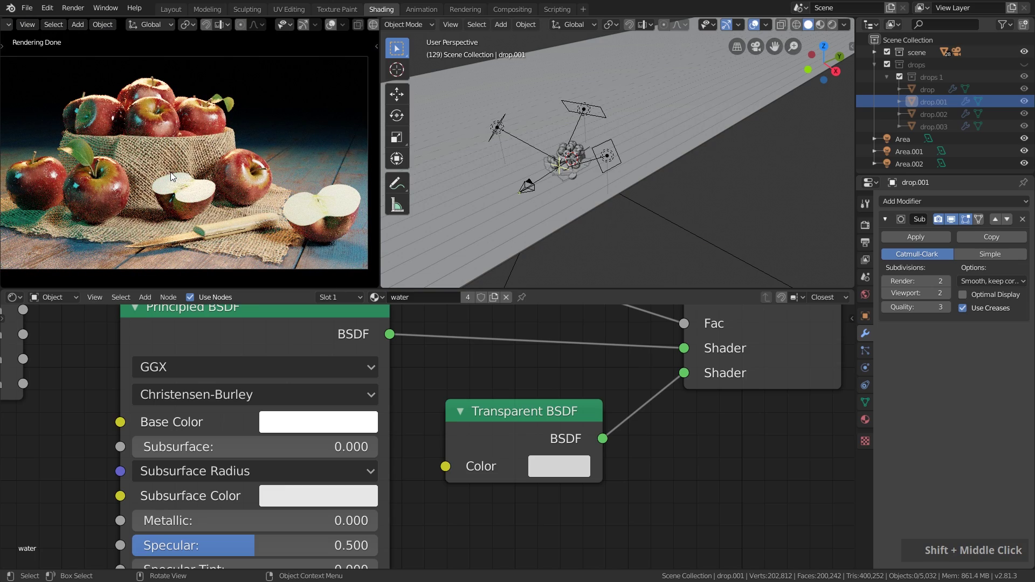
scroll(538, 432, down, 4)
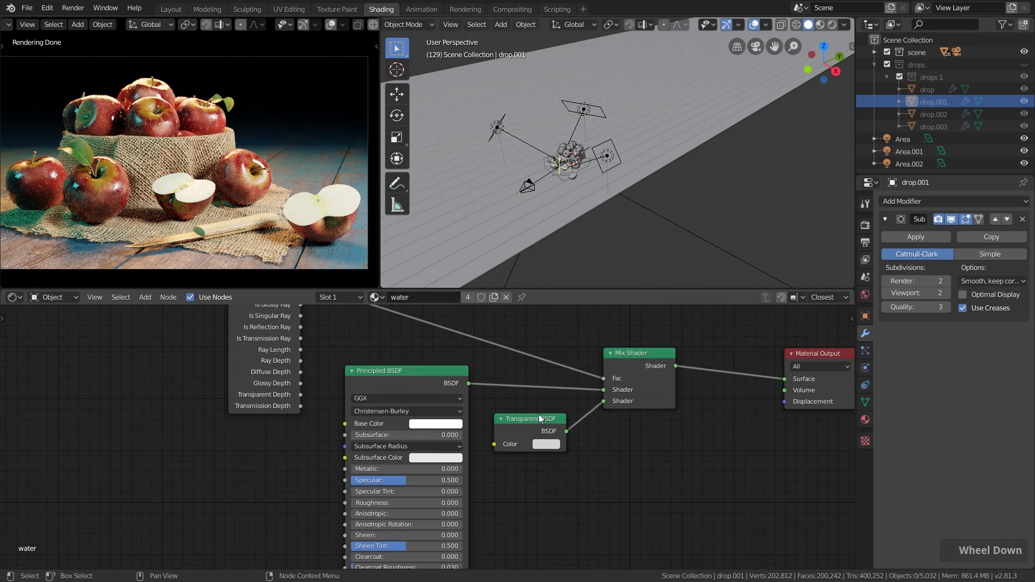
key(Home)
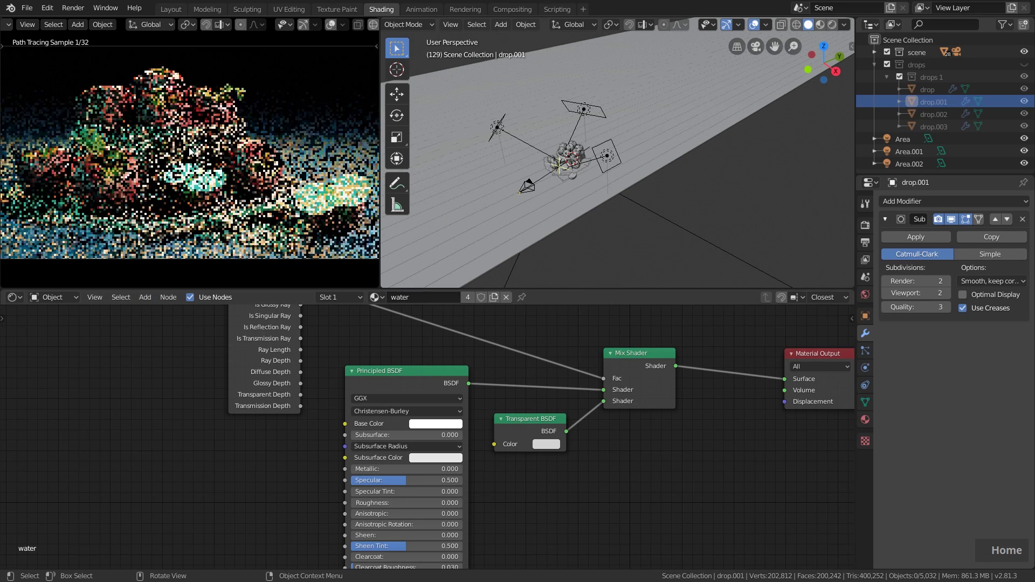
scroll(674, 459, down, 5)
middle_drag(678, 449, 512, 457)
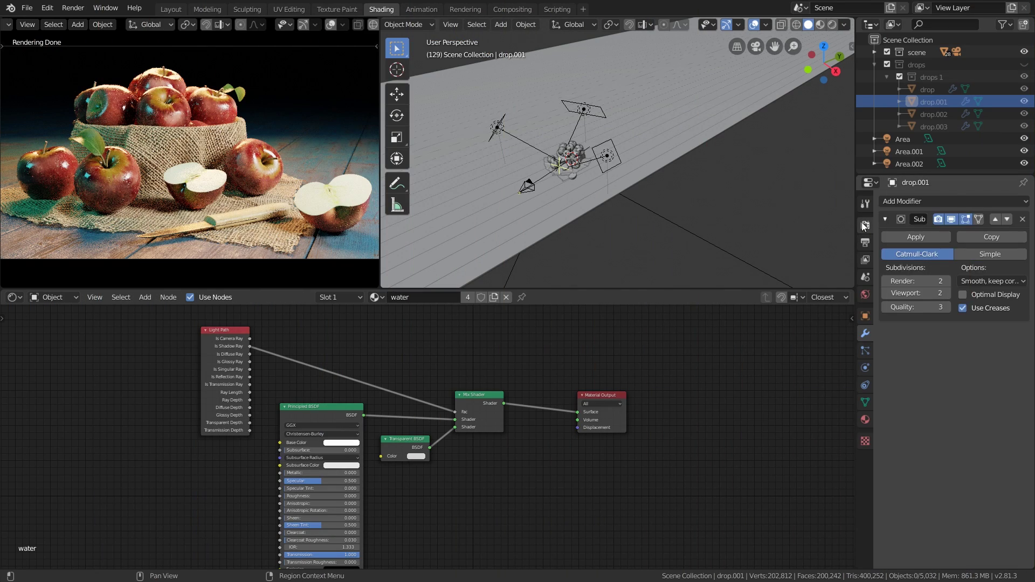
Set the Cycles render sample count to 32 in the scene's sampling settings
click(864, 224)
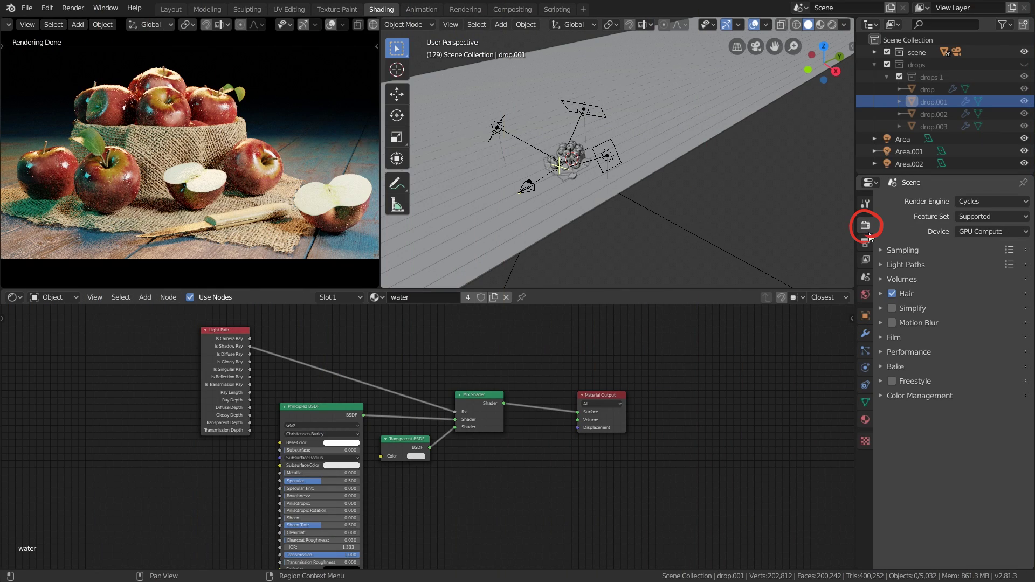
click(888, 250)
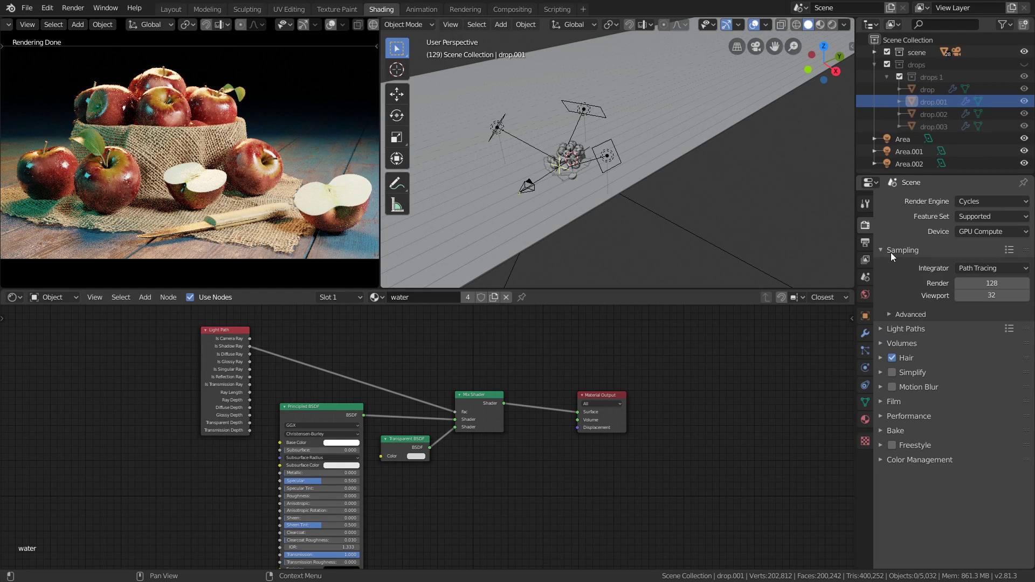
click(987, 283)
text(32)
key(Return)
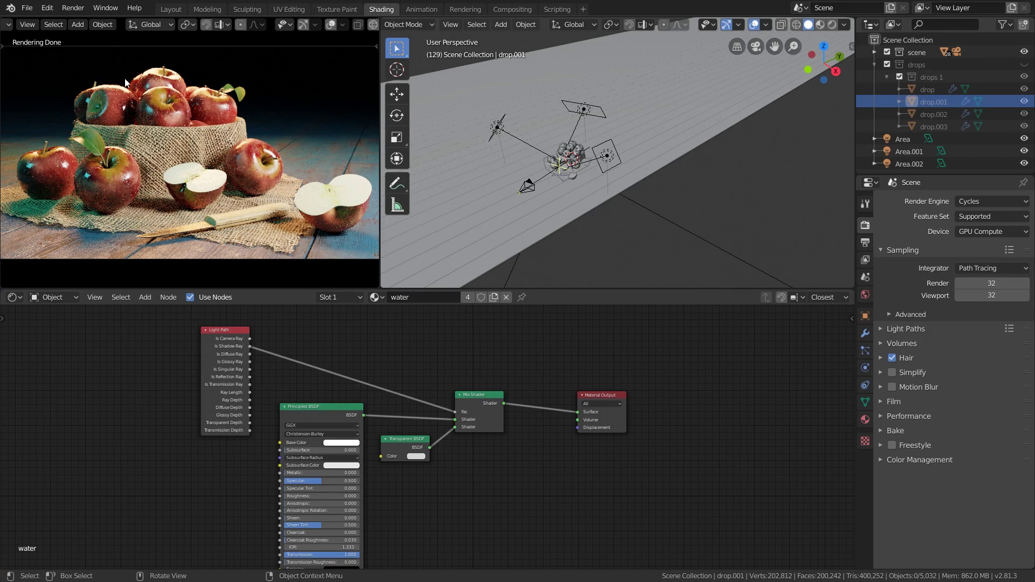
Render the still image of the scene and inspect the apples in the maximized render result
click(73, 7)
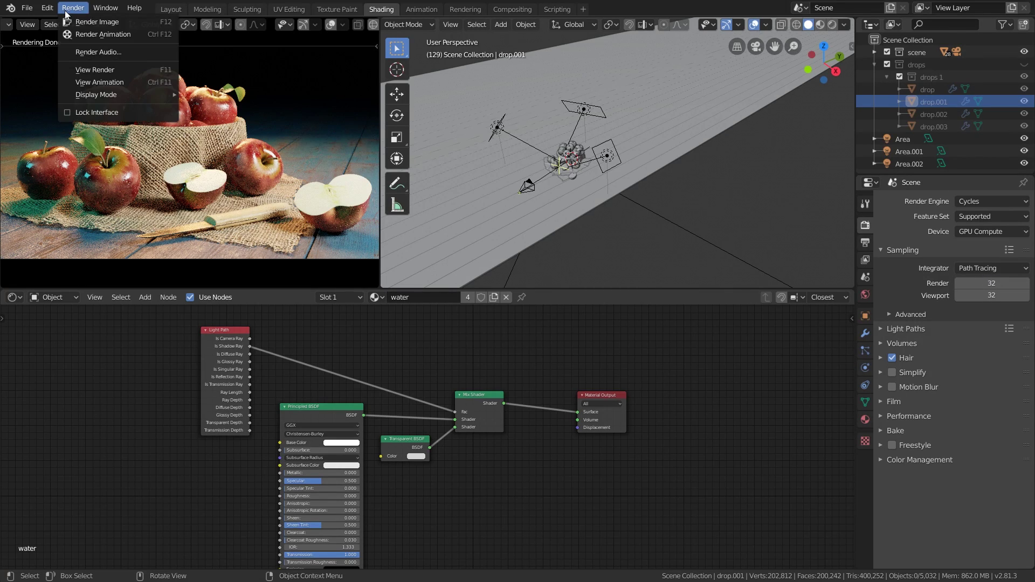
click(104, 22)
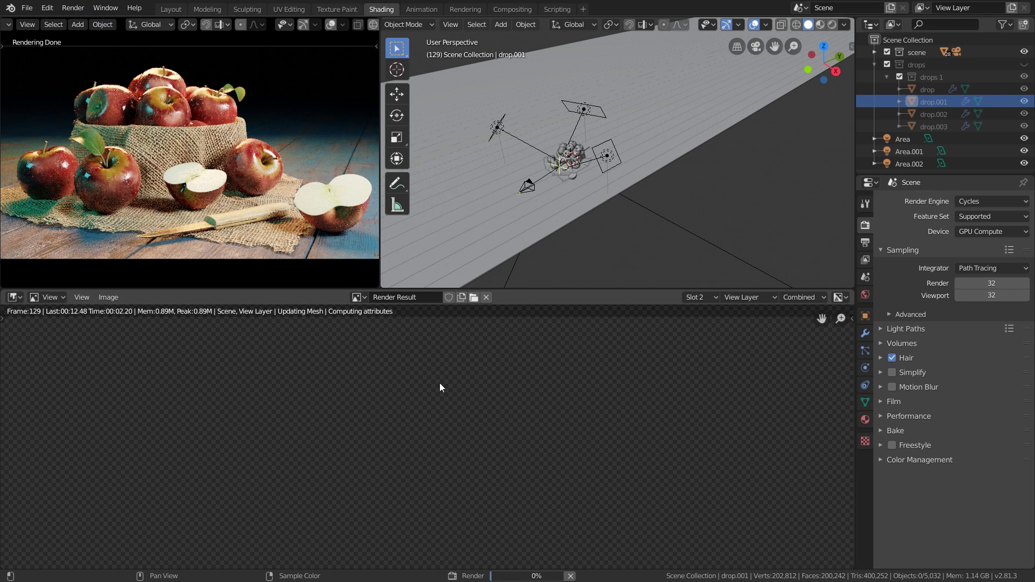
key(ctrl+space)
middle_click(487, 368)
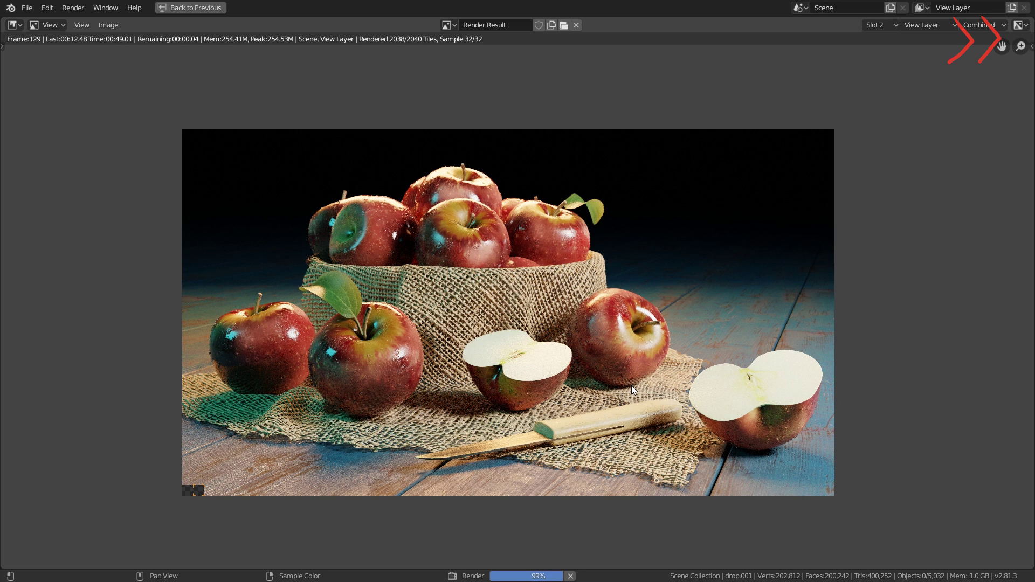
scroll(569, 382, up, 1)
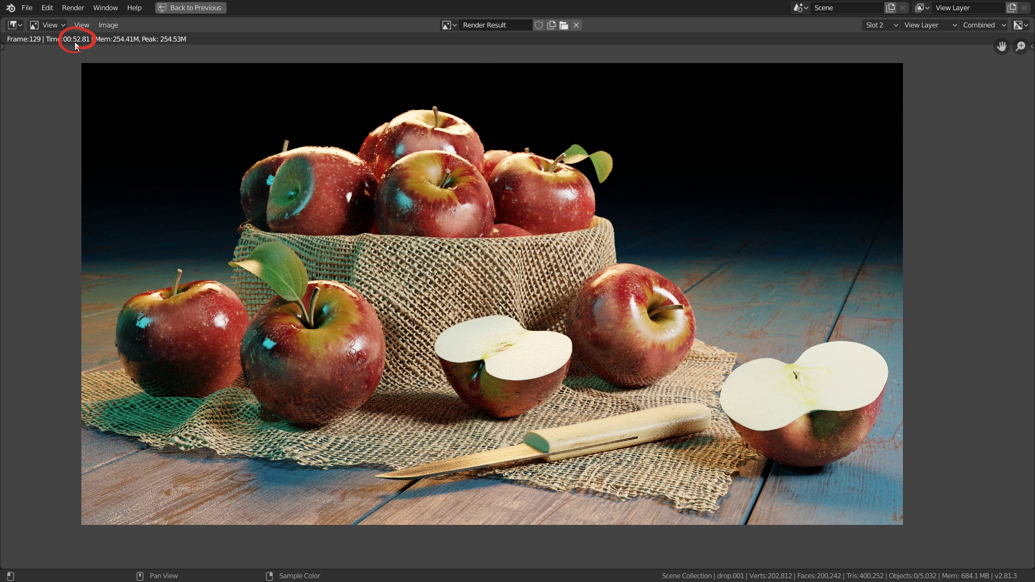
scroll(393, 322, up, 1)
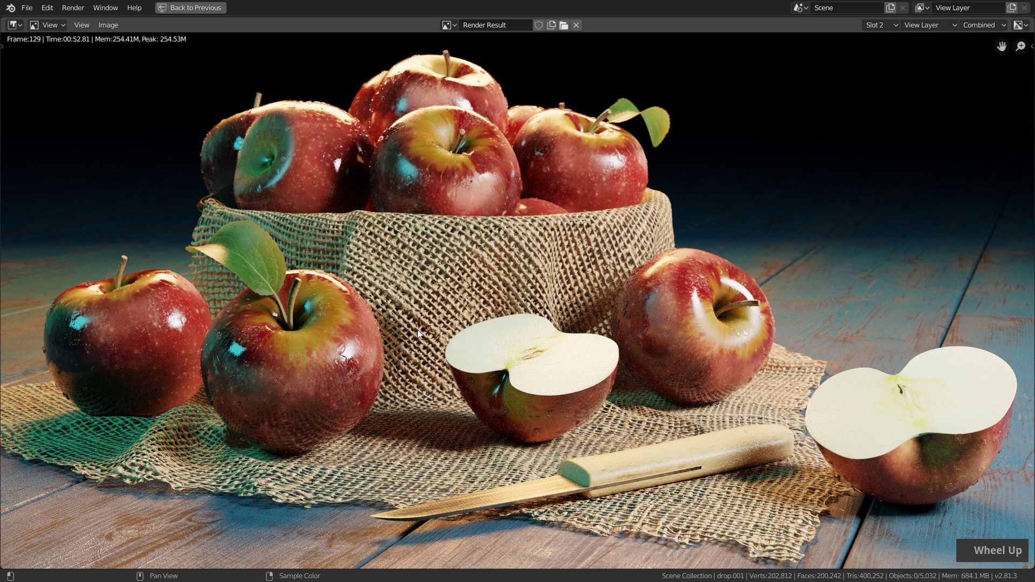
scroll(632, 382, down, 1)
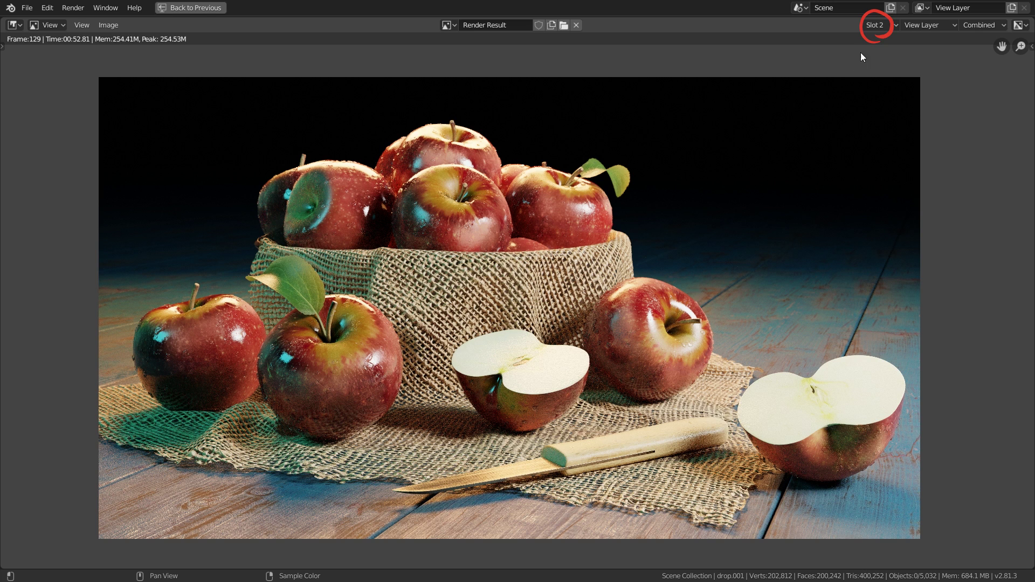
Compare the new Cycles render in Slot 2 with the earlier render in Slot 1, alternating between them several times
click(876, 25)
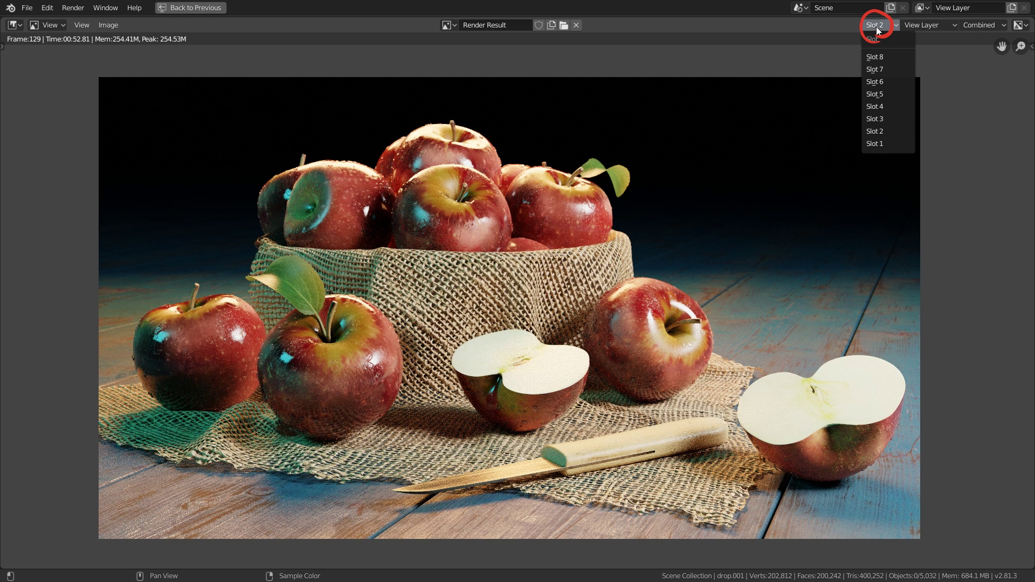
click(876, 143)
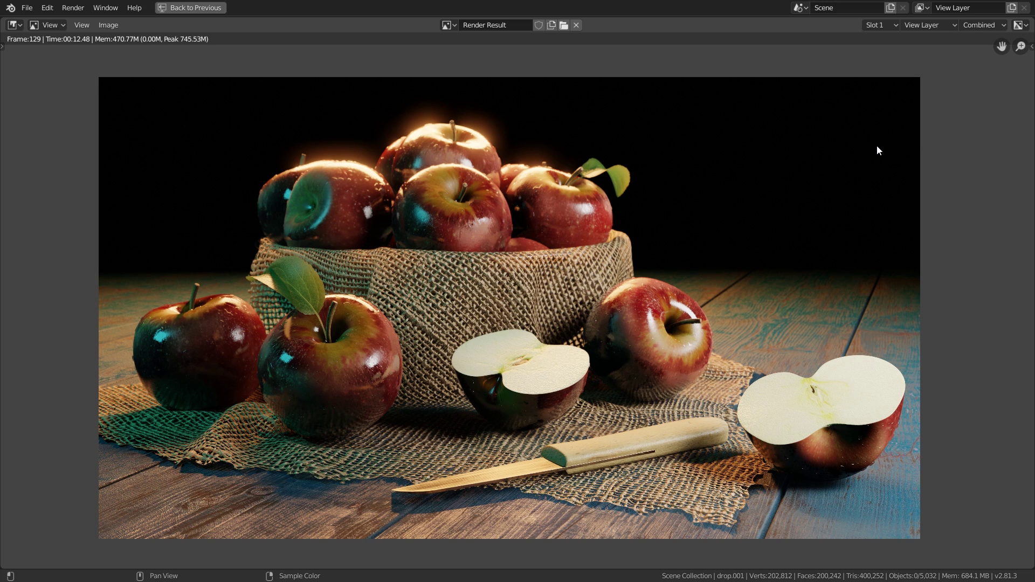
key(j)
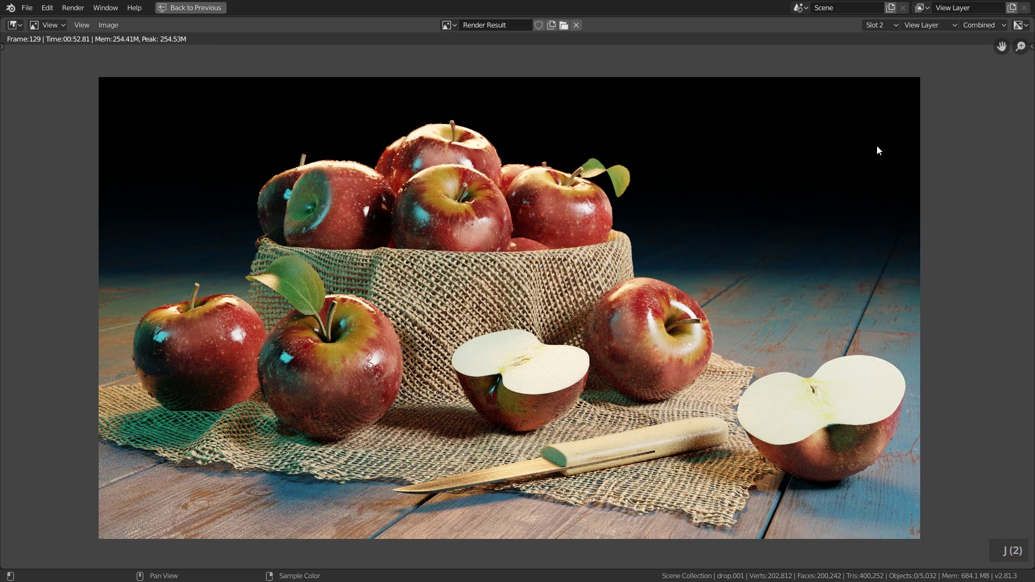
key(j)
key(j)
key(j)
key(j)
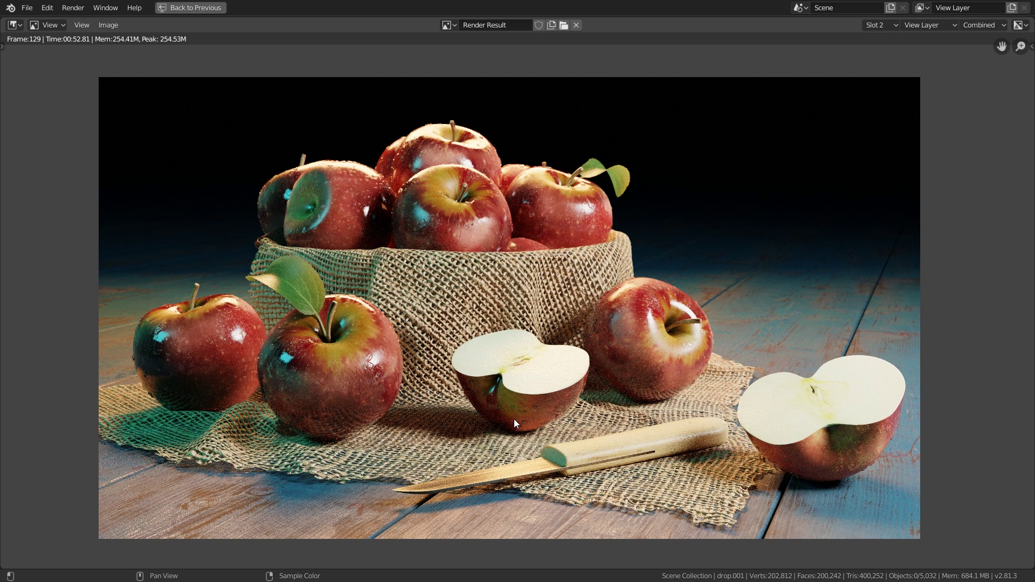
Set the render result to Slot 3 for the next render and return to the water material's node layout
click(870, 25)
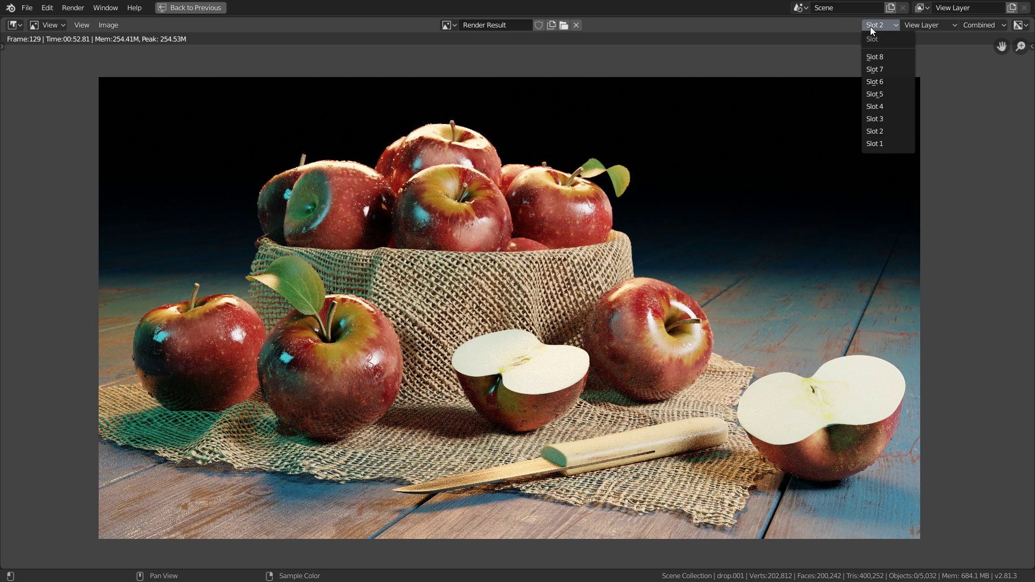
click(874, 119)
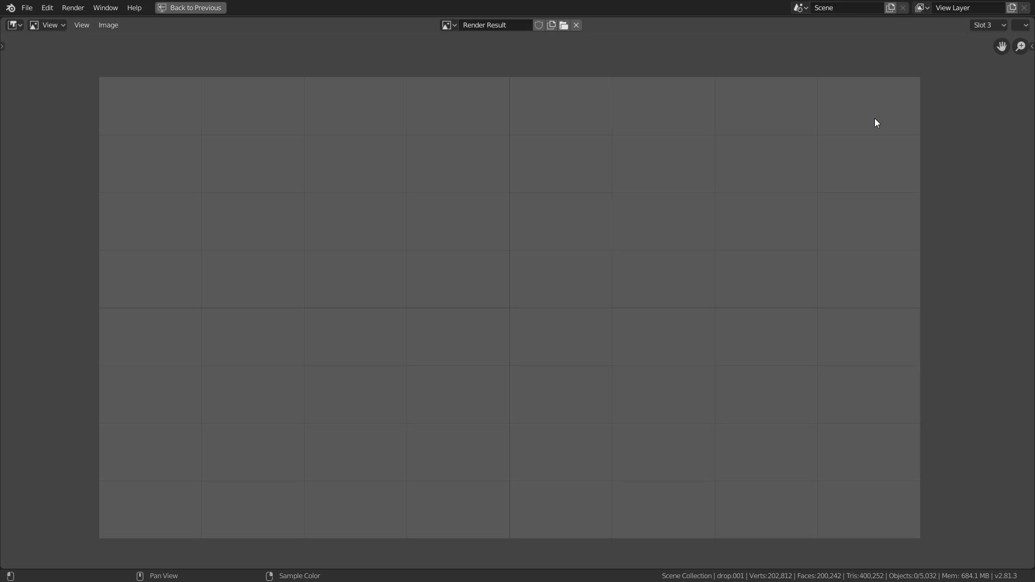
click(174, 10)
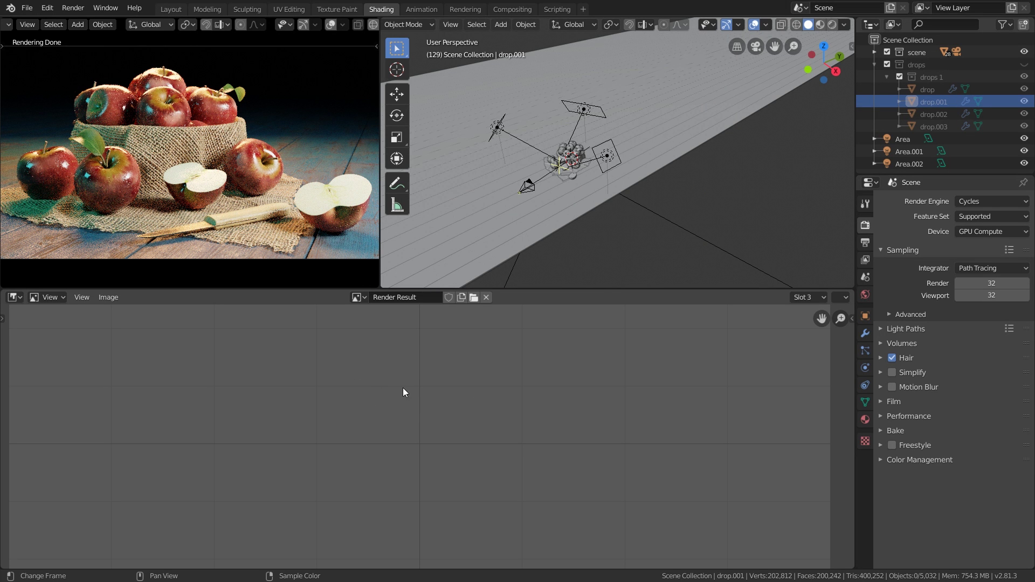
key(Escape)
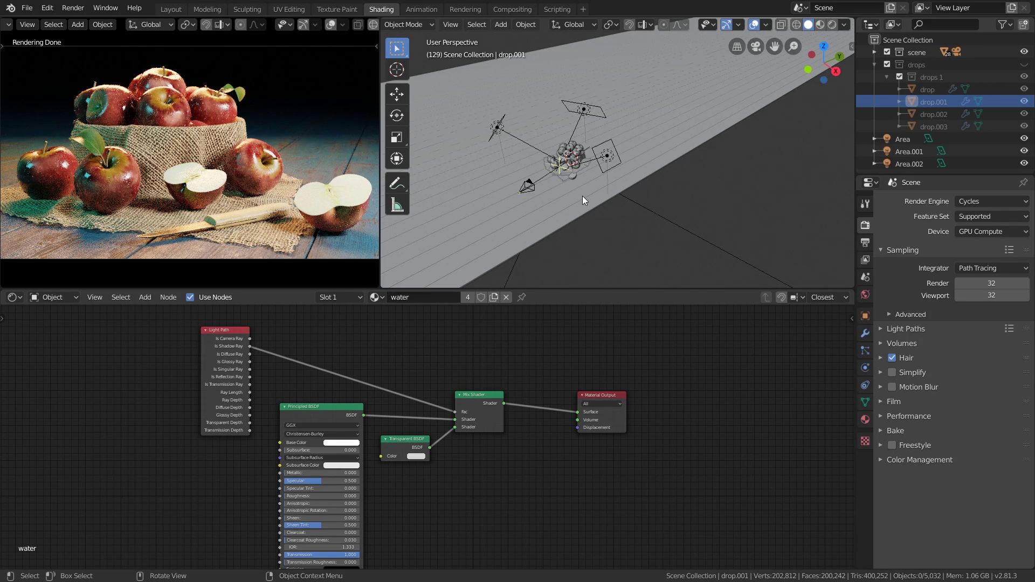
Enable Denoising in the view layer properties, keeping its default radius and strength settings
click(865, 260)
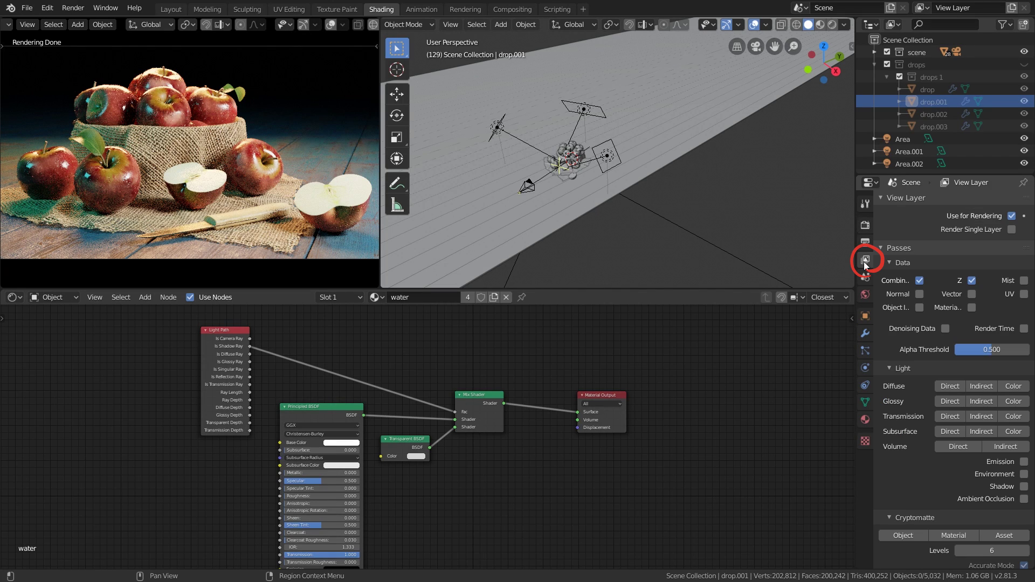
drag(894, 198, 900, 355)
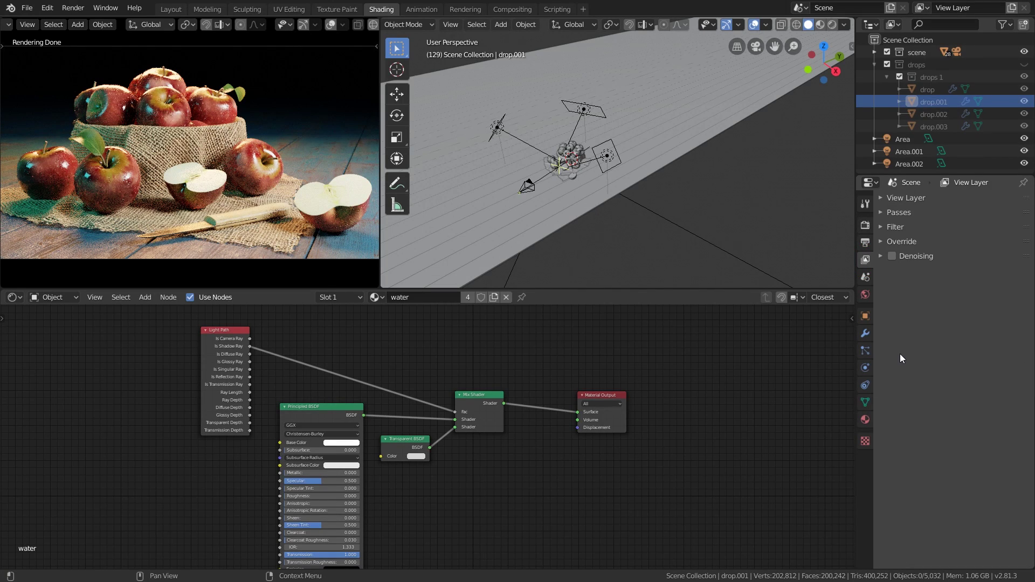
click(881, 255)
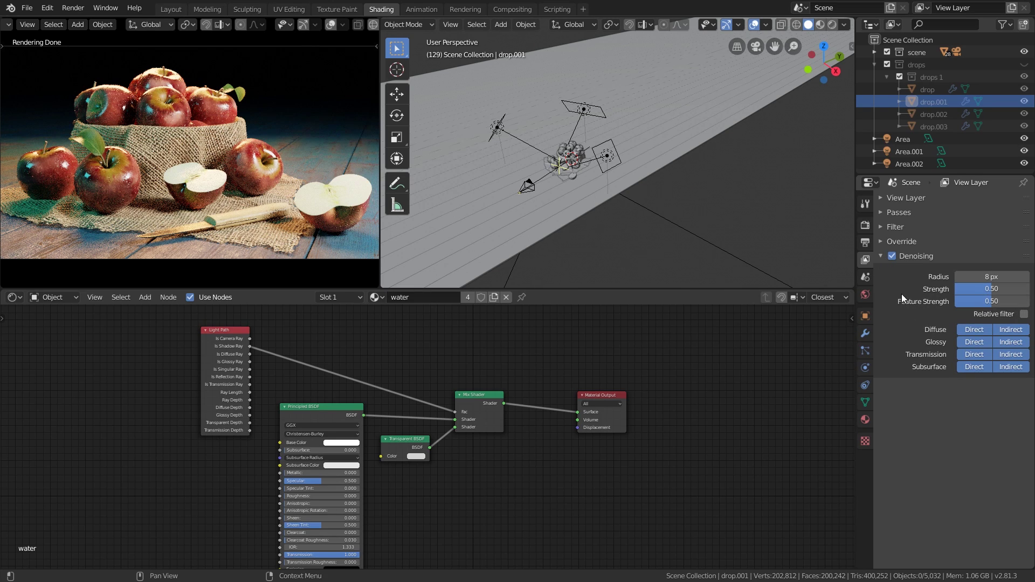
click(879, 257)
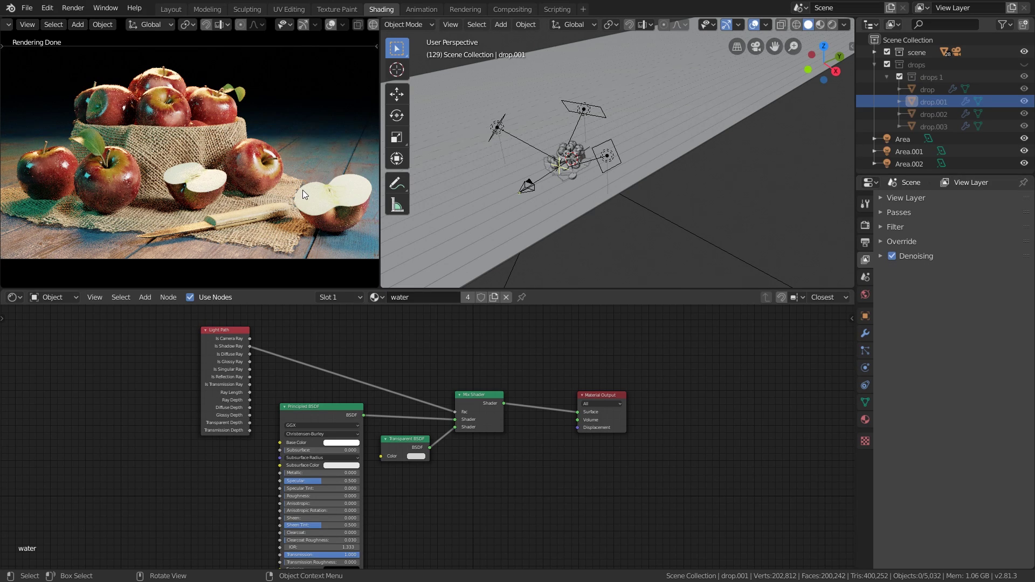
Render the denoised still image into Slot 3 and watch the denoised tiles up close and in full
key(F12)
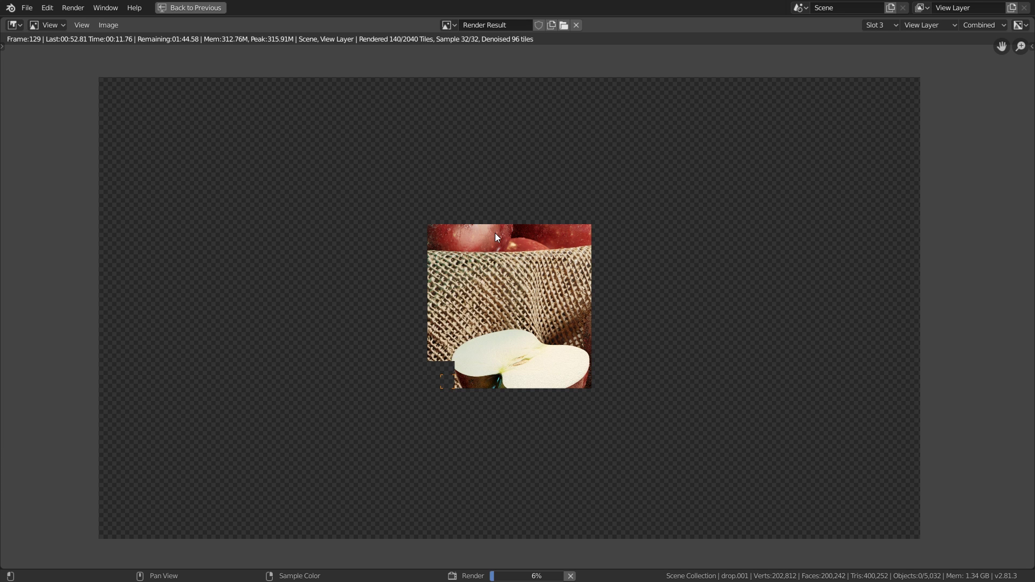
scroll(496, 240, up, 5)
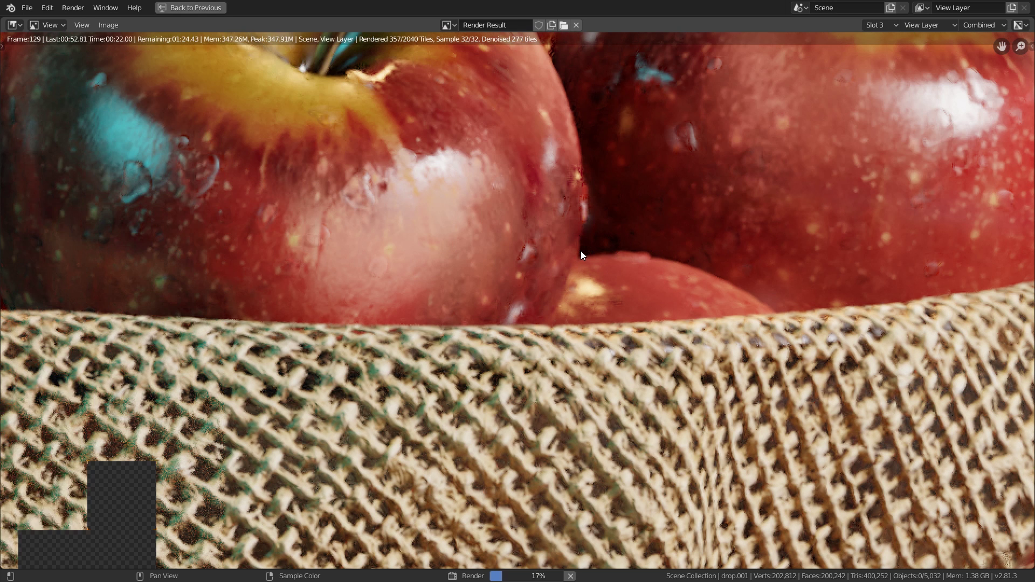
scroll(581, 251, down, 6)
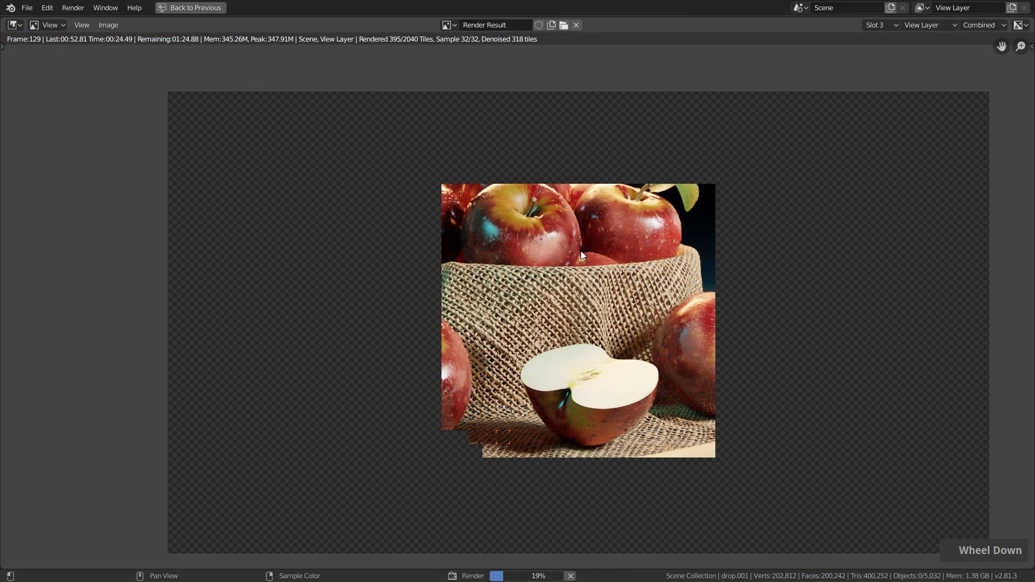
middle_click(578, 263)
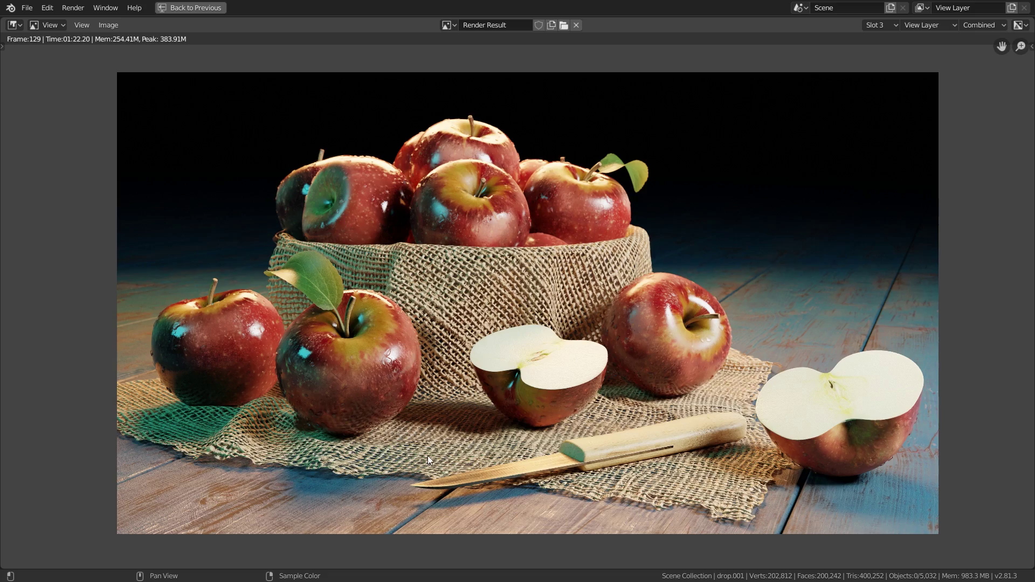
Examine the denoised render up close on the apples, water drops and burlap, ending with the whole image in view
scroll(390, 412, up, 8)
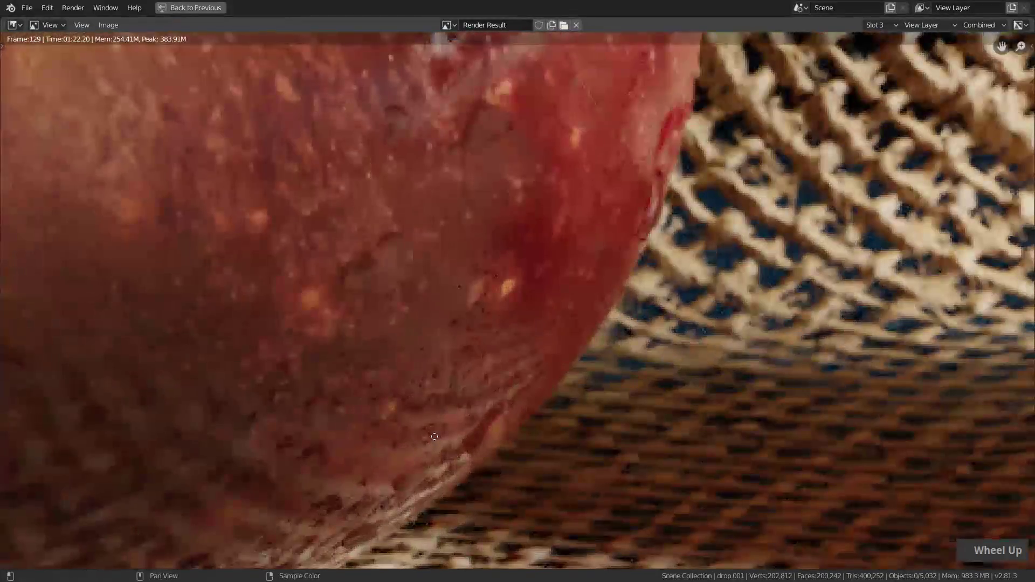
middle_drag(428, 432, 512, 348)
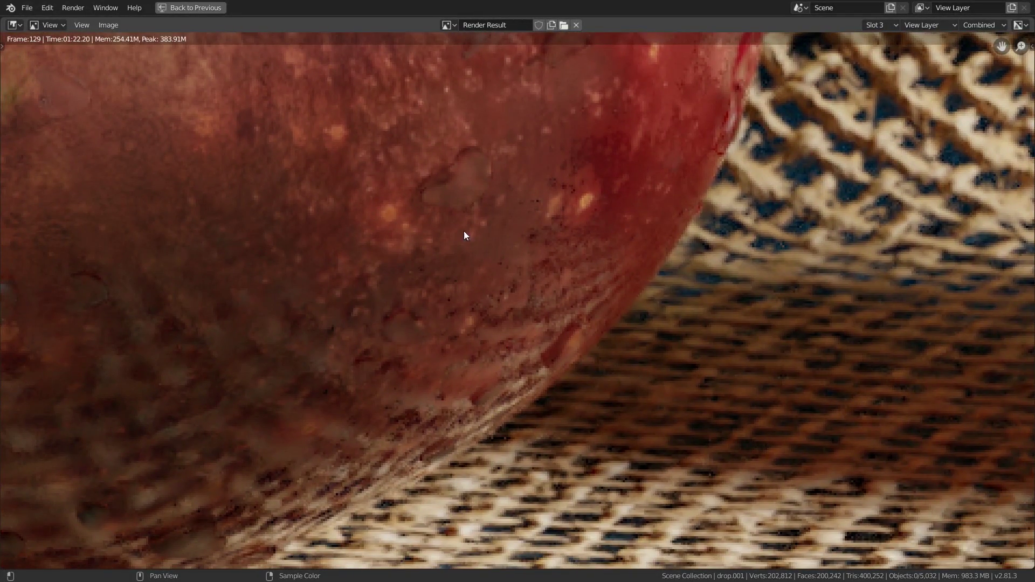
middle_drag(642, 103, 600, 238)
scroll(638, 270, down, 1)
middle_drag(441, 208, 525, 288)
scroll(525, 288, down, 1)
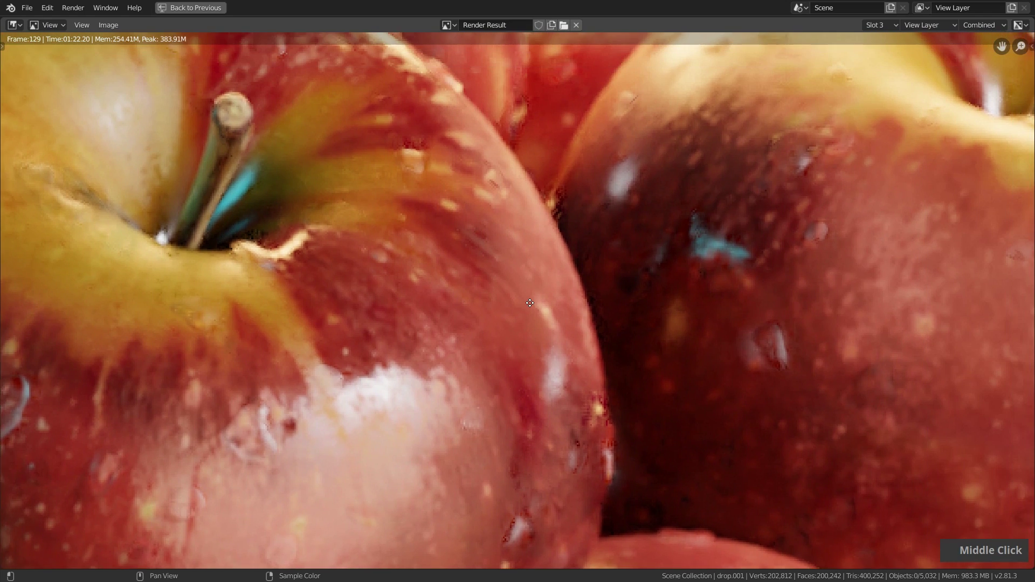
middle_drag(579, 291, 572, 301)
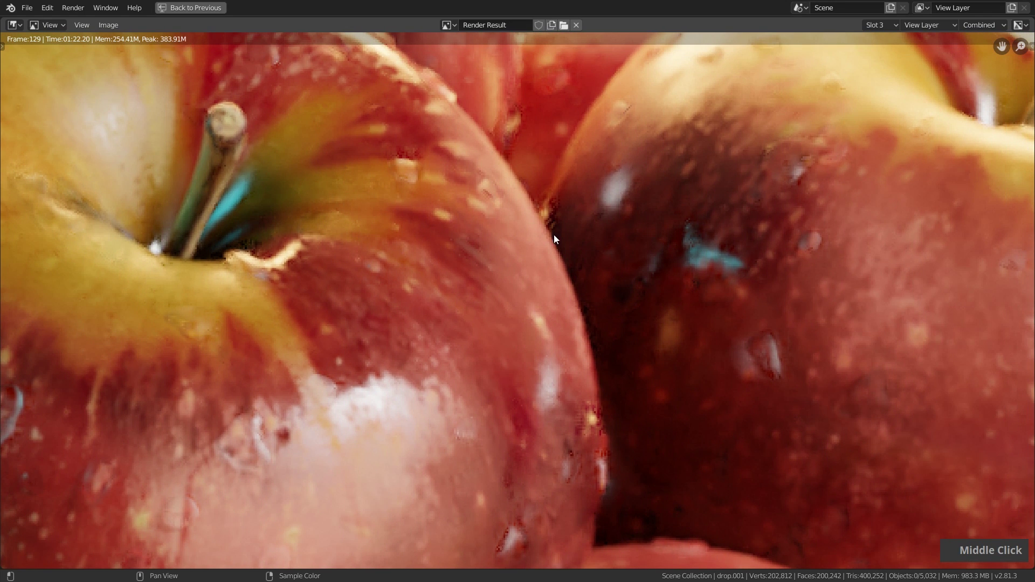
middle_drag(493, 133, 655, 357)
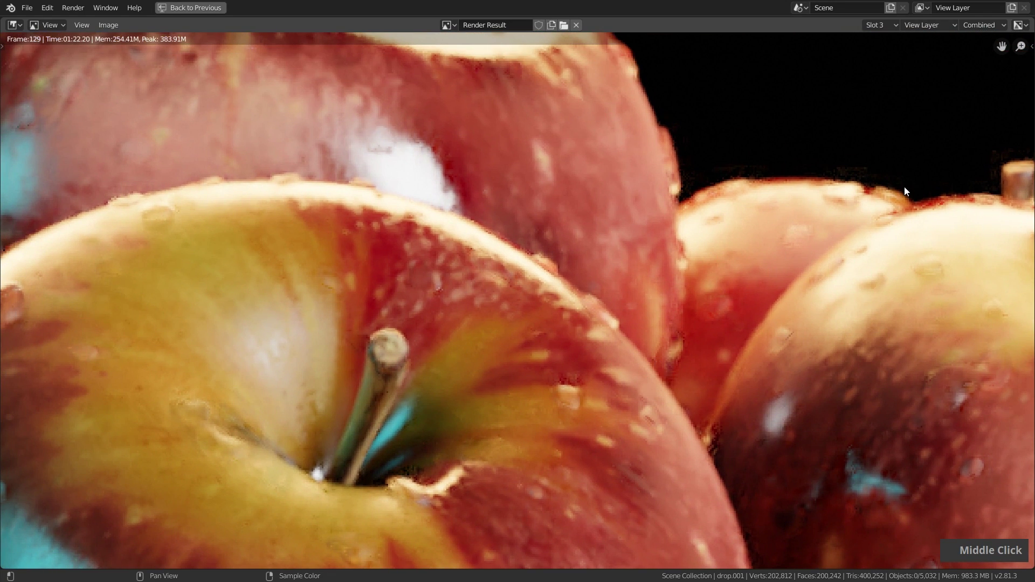
scroll(740, 242, down, 6)
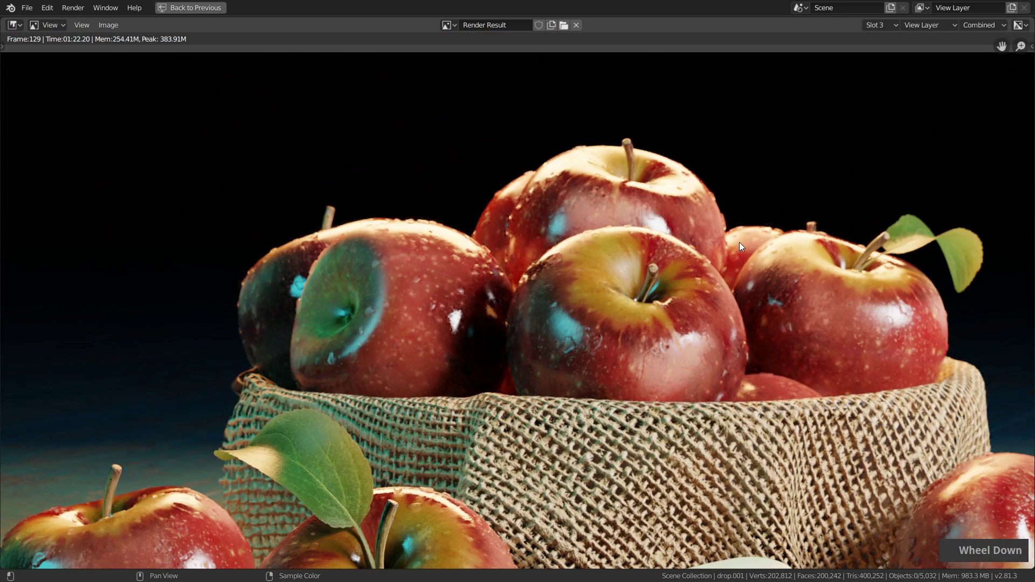
scroll(765, 340, down, 2)
middle_drag(795, 437, 603, 312)
scroll(611, 330, down, 1)
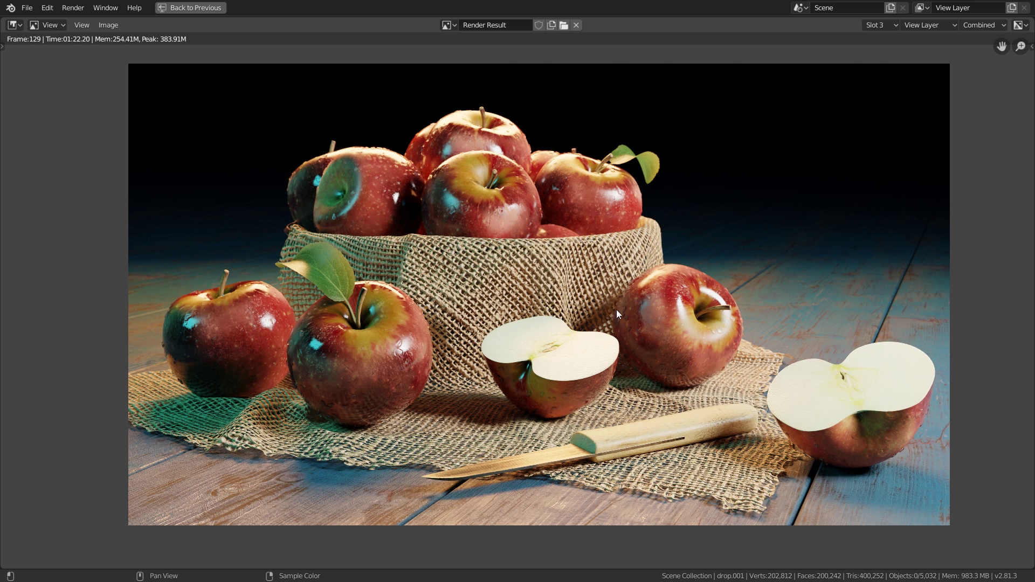
Compare the render without denoising in Slot 2 with the denoised one in Slot 3, close up on the basket apples
click(874, 27)
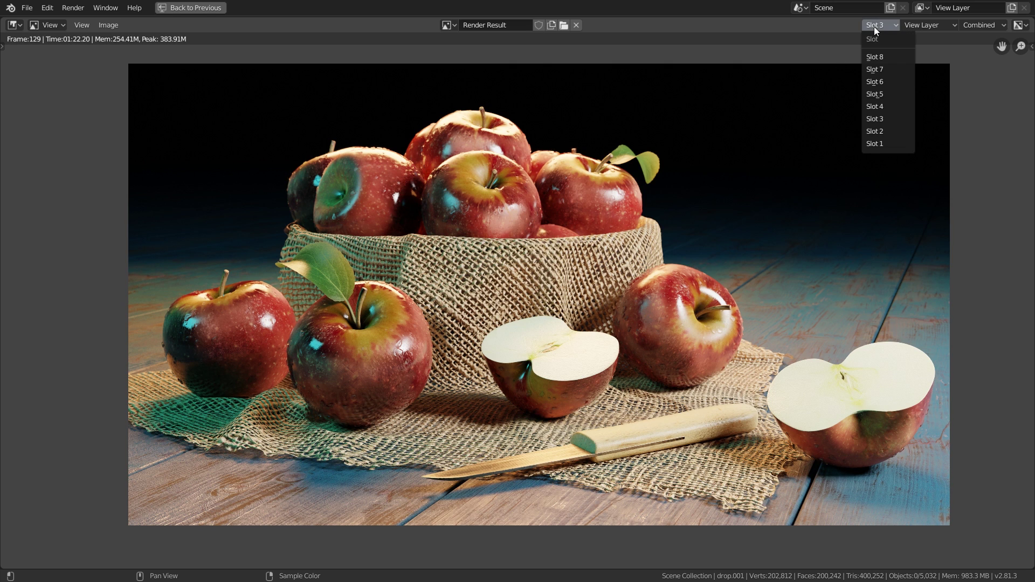
click(882, 130)
scroll(559, 204, up, 5)
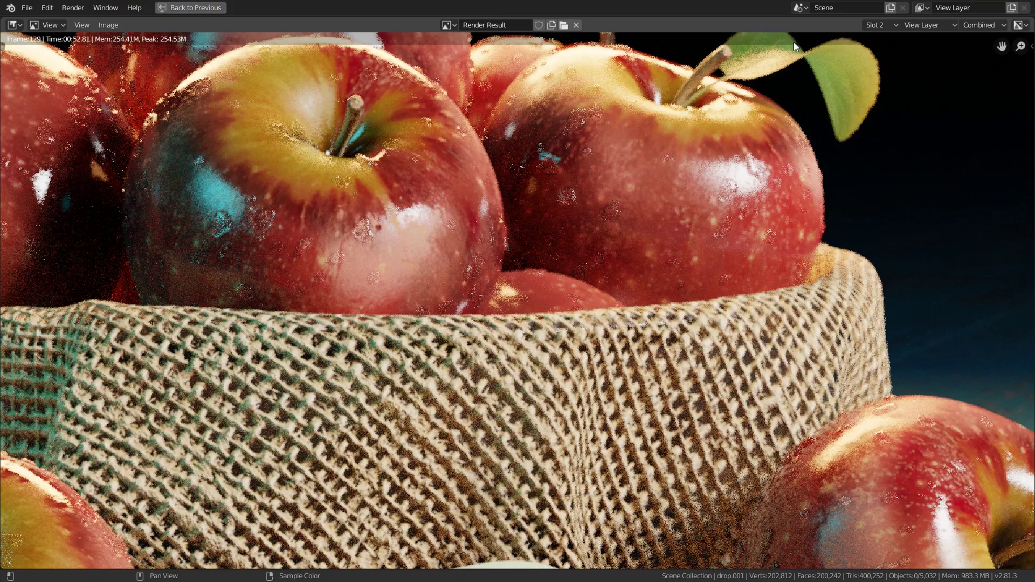
click(881, 26)
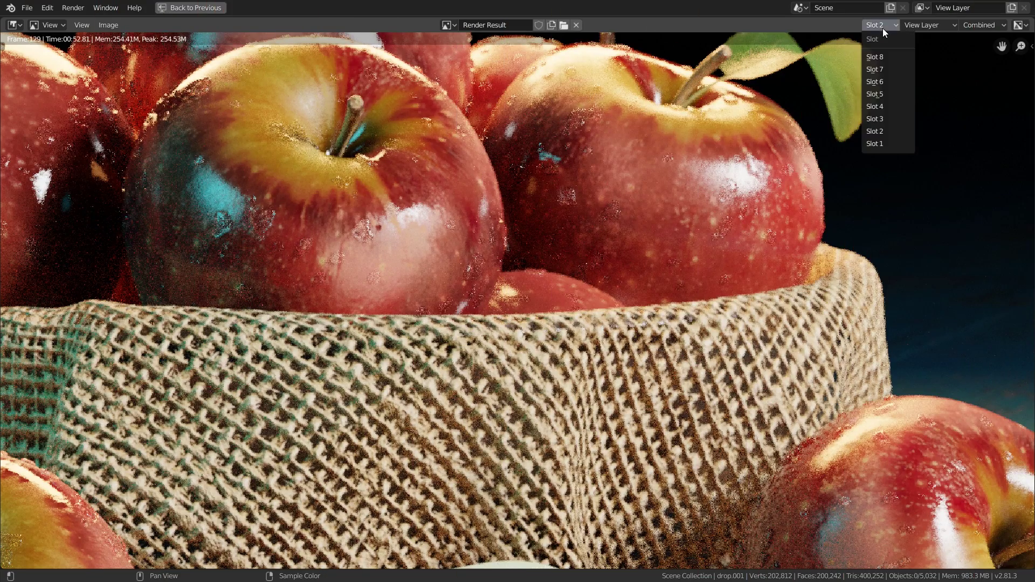
click(883, 118)
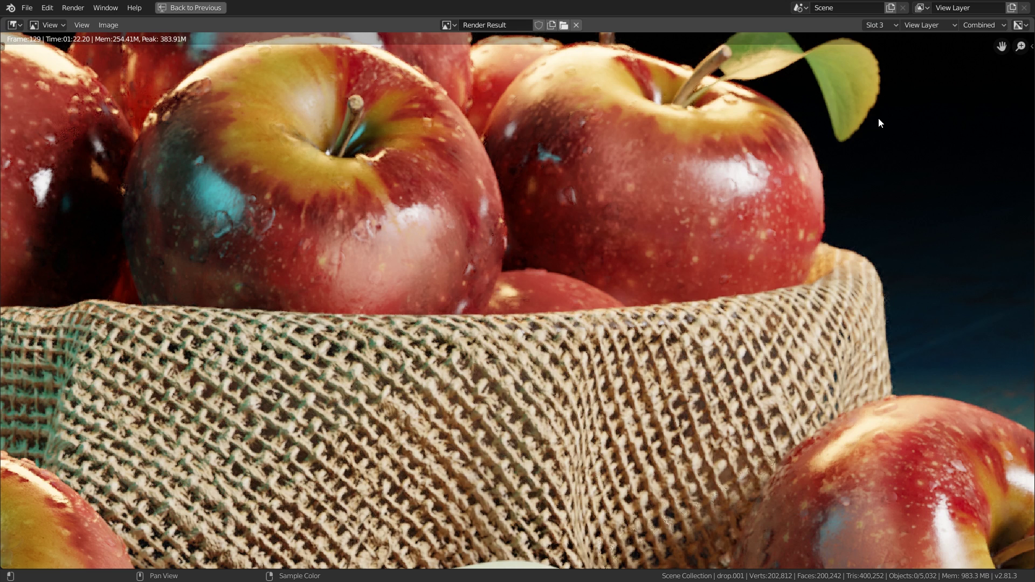
Choose the empty Slot 4 for the next render and leave the render view
scroll(878, 117, down, 6)
middle_drag(796, 174, 711, 215)
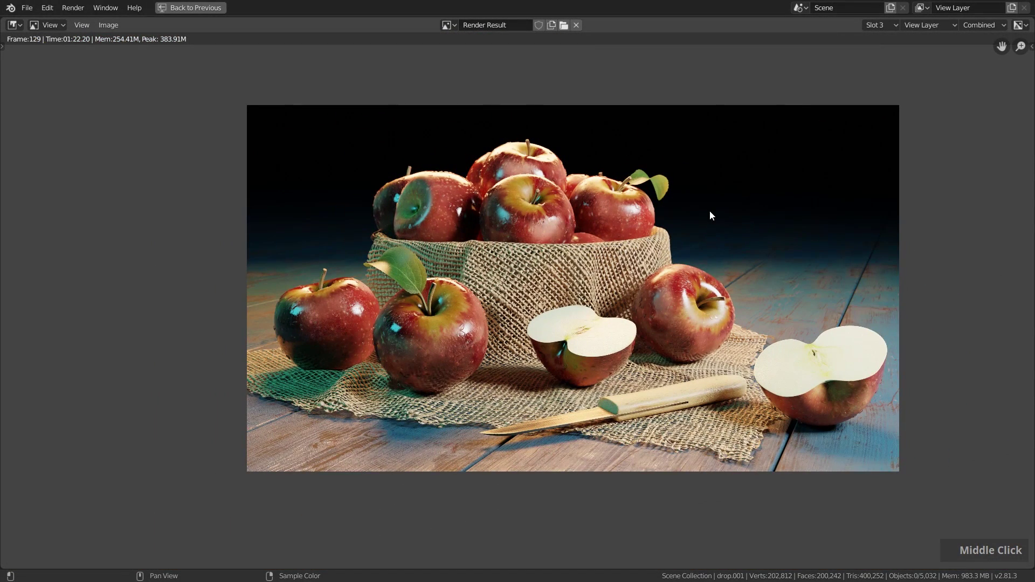
click(881, 25)
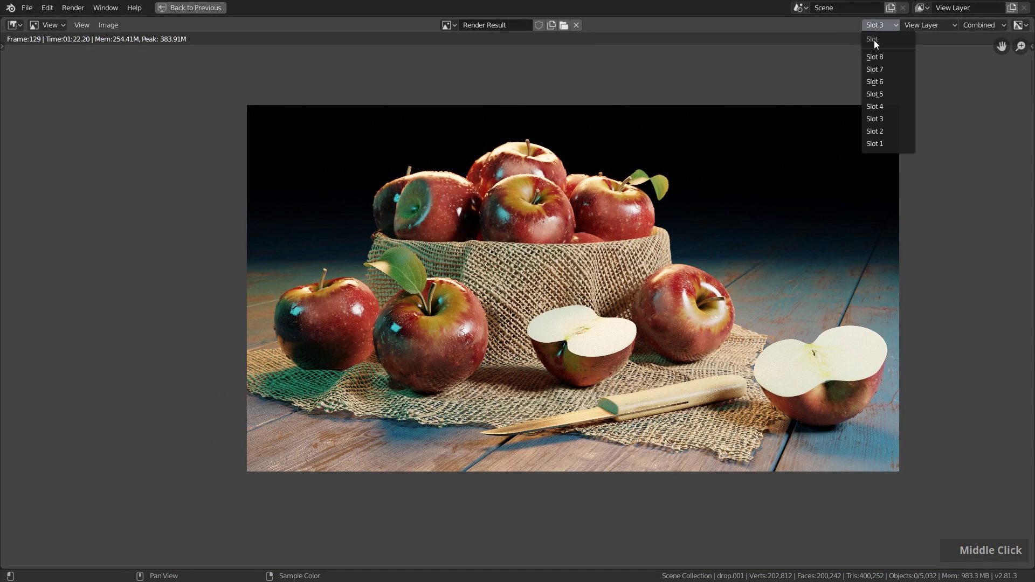
click(869, 108)
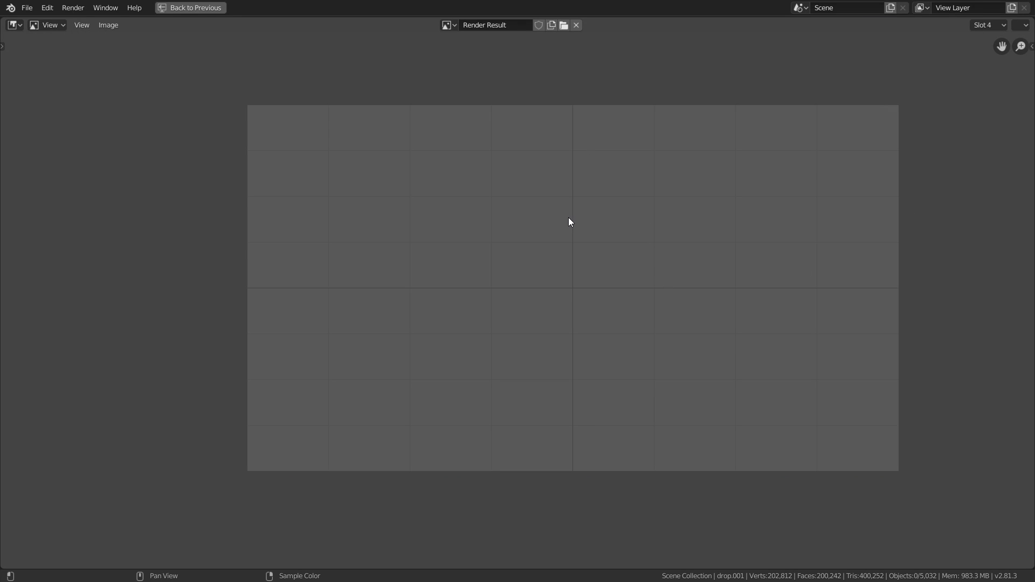
key(Escape)
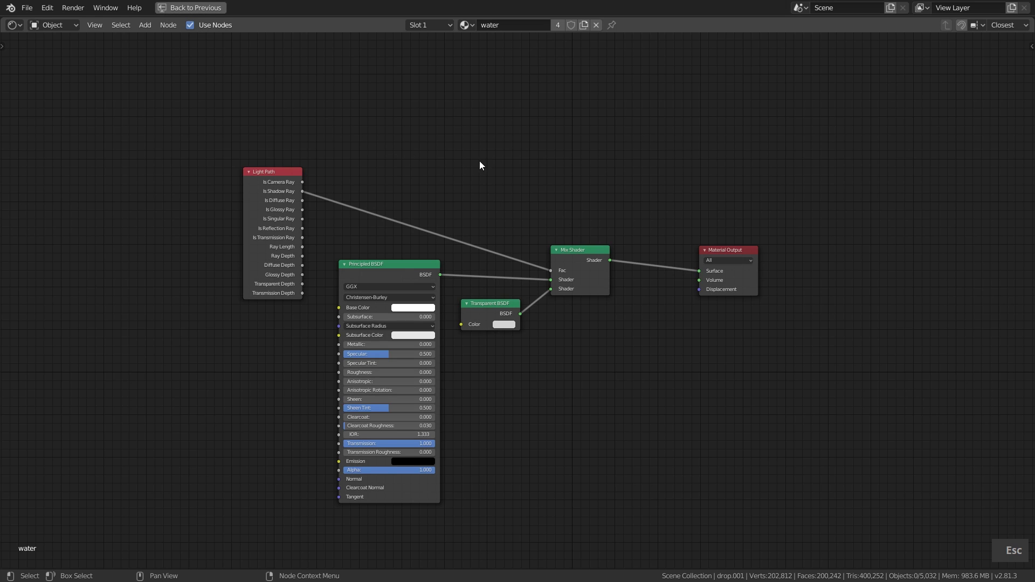
Enable the Denoising Data pass for the view layer and render the still image into Slot 4
key(ctrl+space)
scroll(296, 169, down, 1)
scroll(296, 169, up, 1)
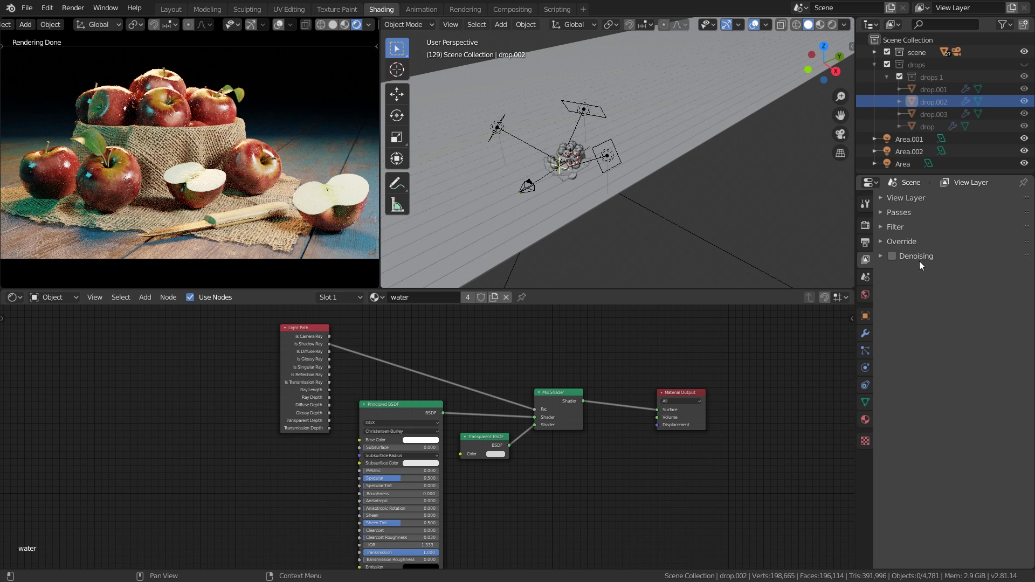
click(903, 212)
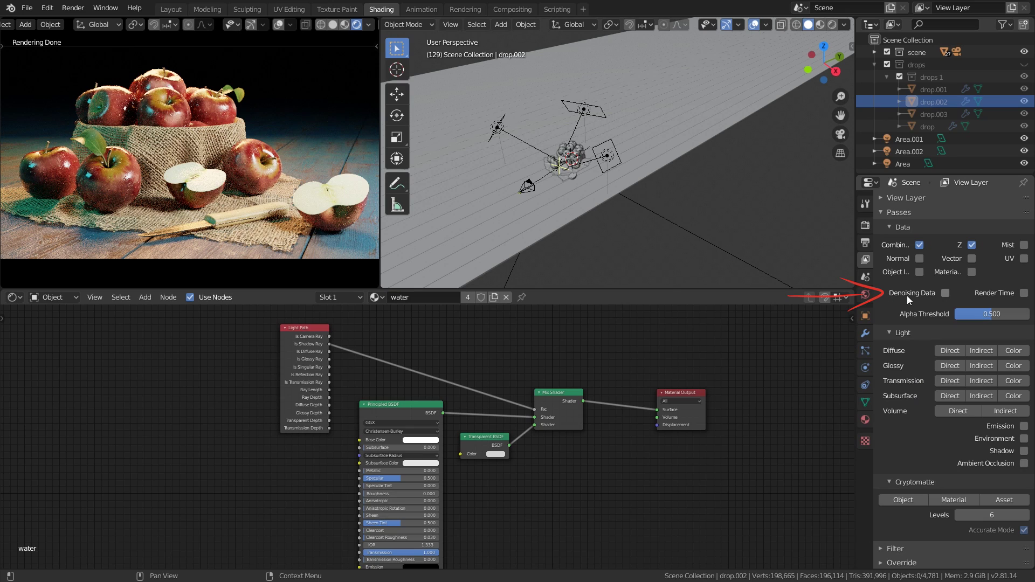
click(945, 293)
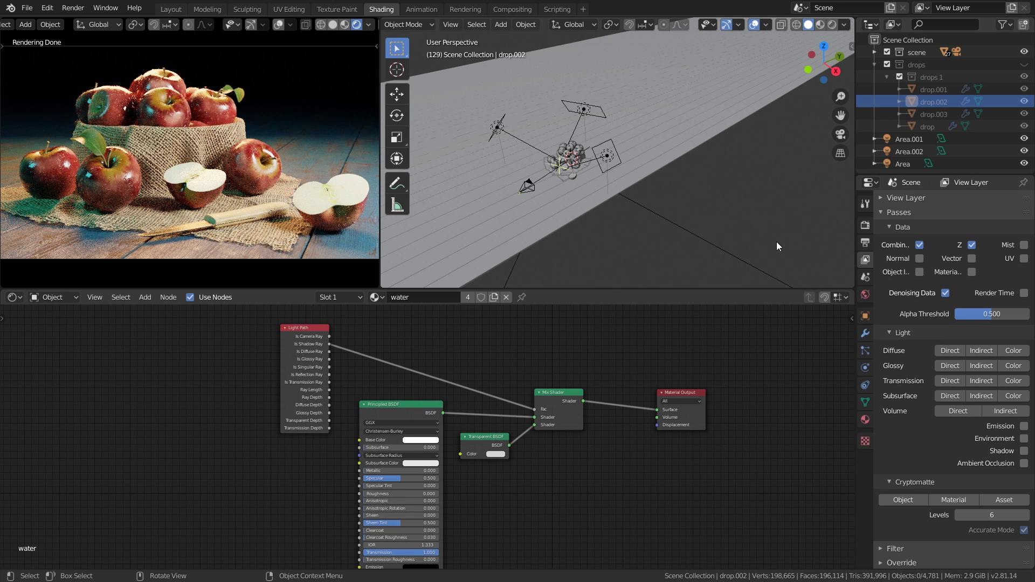
key(F12)
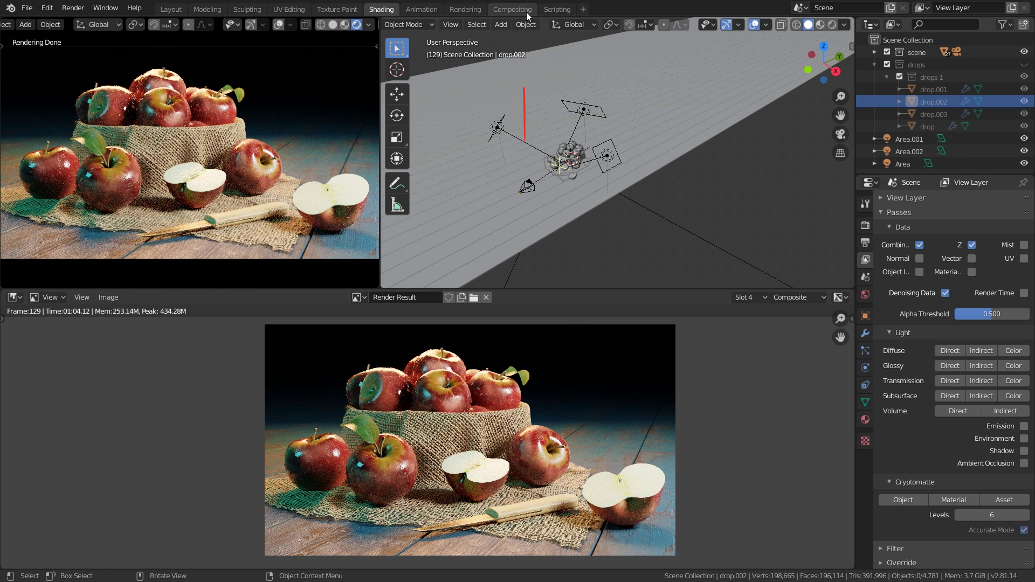
Open the compositor in the Compositing workspace with nodes enabled for the scene
click(508, 10)
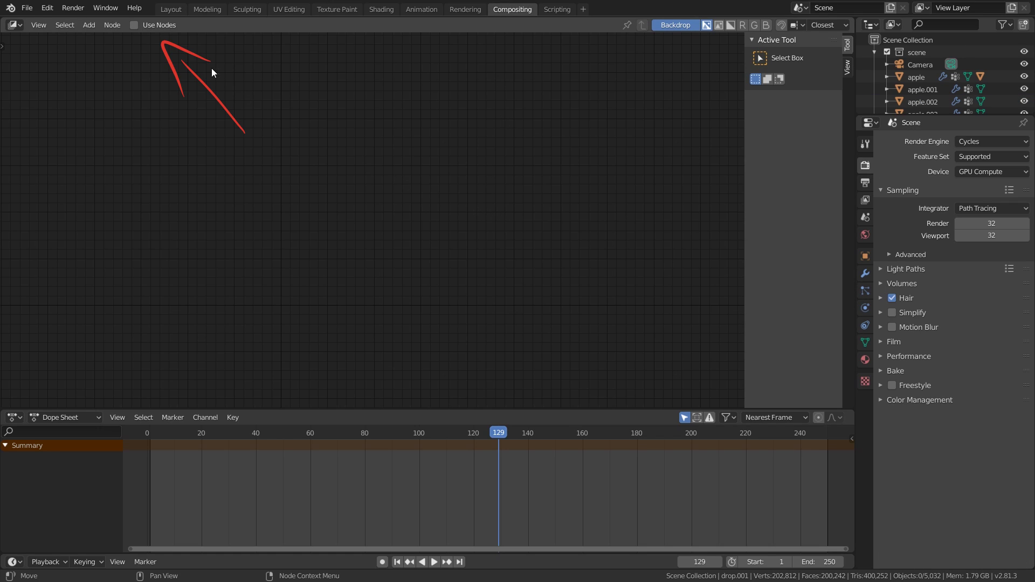
click(141, 25)
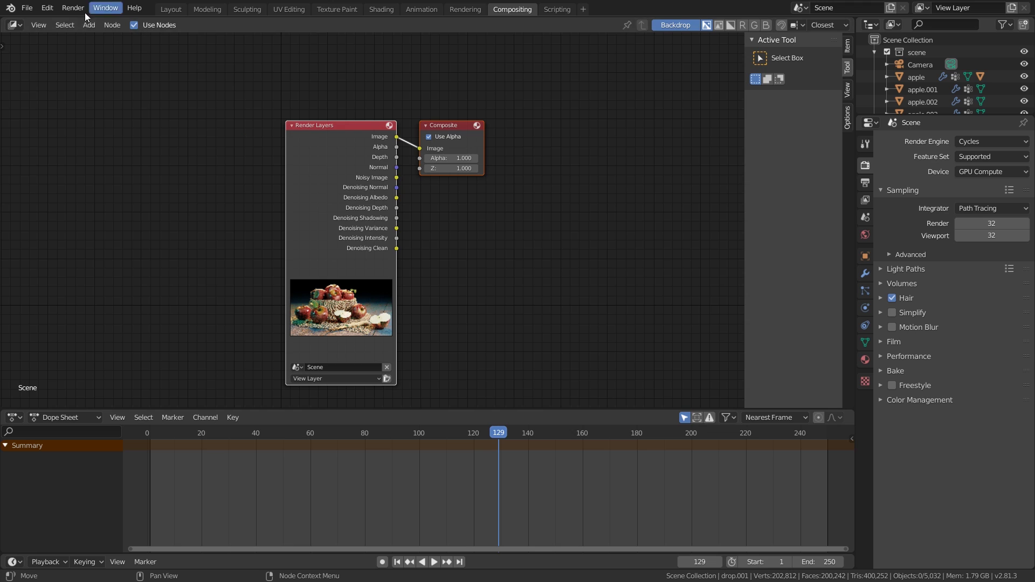
click(14, 25)
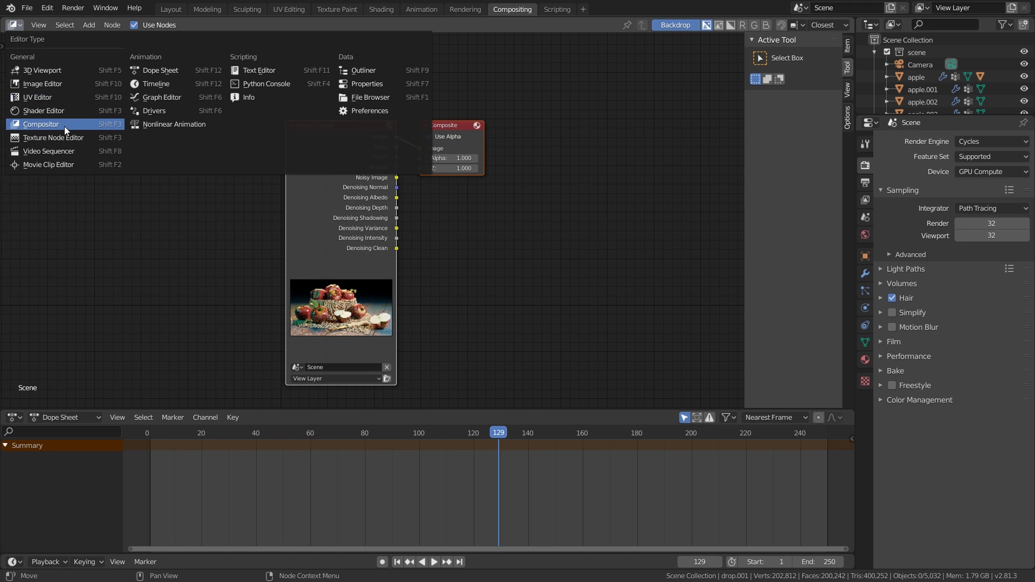
click(52, 125)
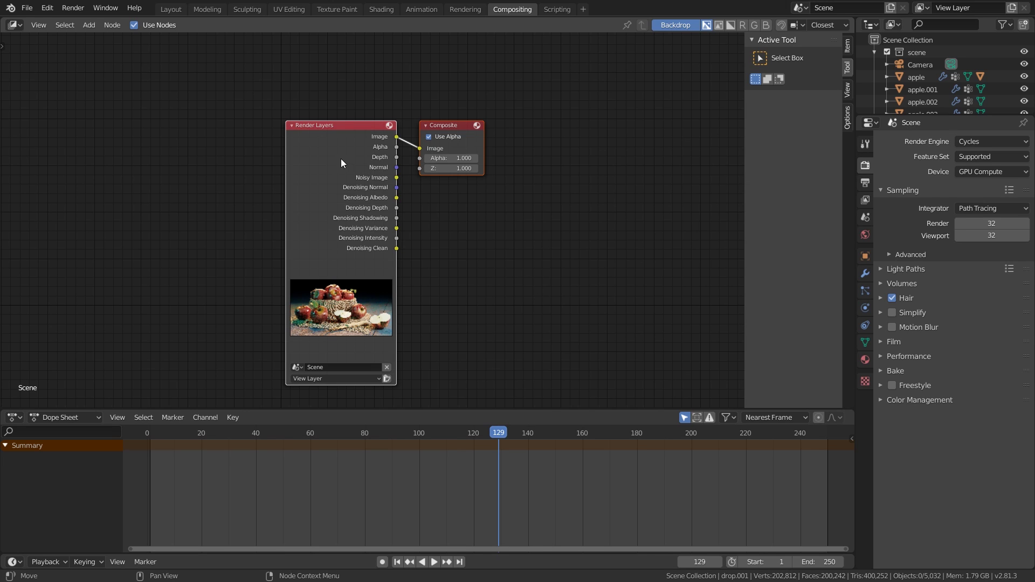
Space the Render Layers and Composite nodes apart and attach a Viewer node to the Render Layers image output
drag(331, 150, 216, 128)
click(396, 221)
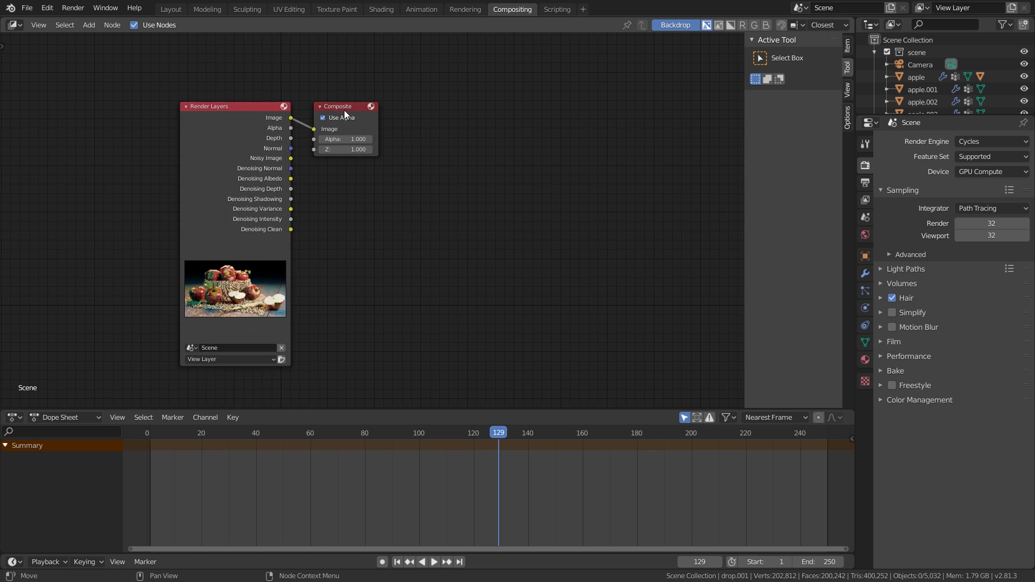
drag(344, 110, 613, 113)
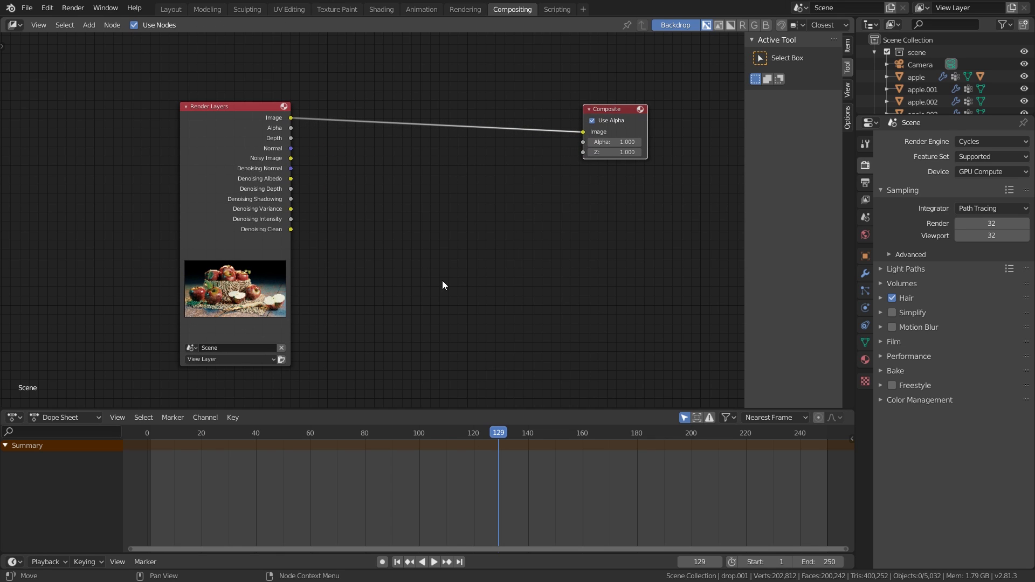
ctrl+shift+click(207, 141)
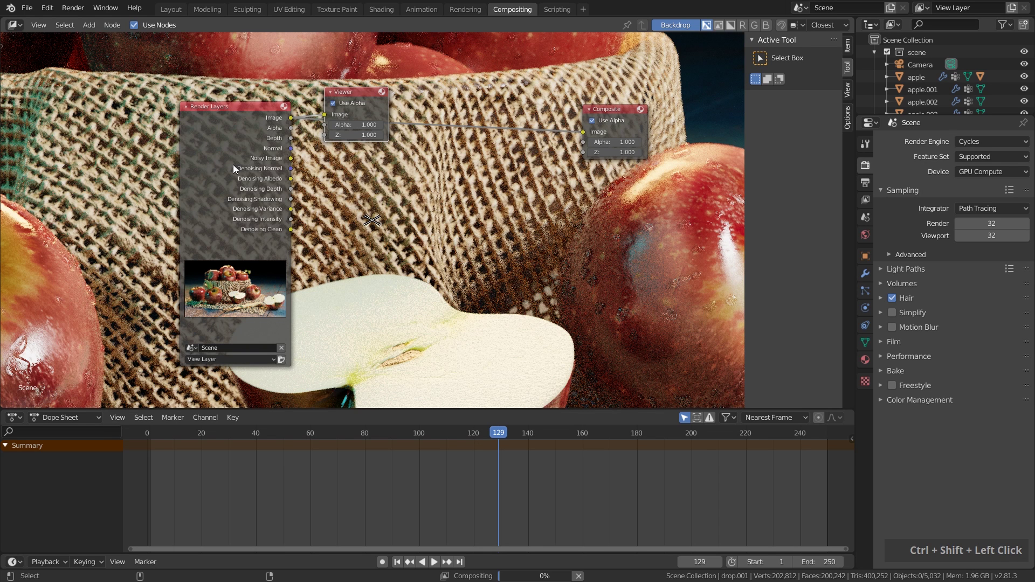
drag(345, 94, 509, 102)
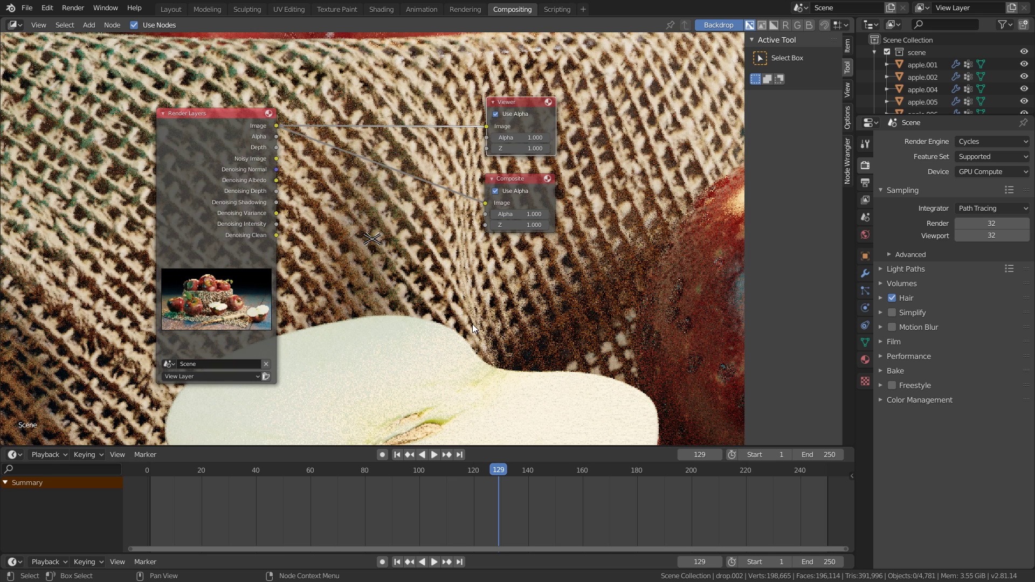
Hide the node editor's sidebar and scale the backdrop down until the whole render fits behind the nodes
key(n)
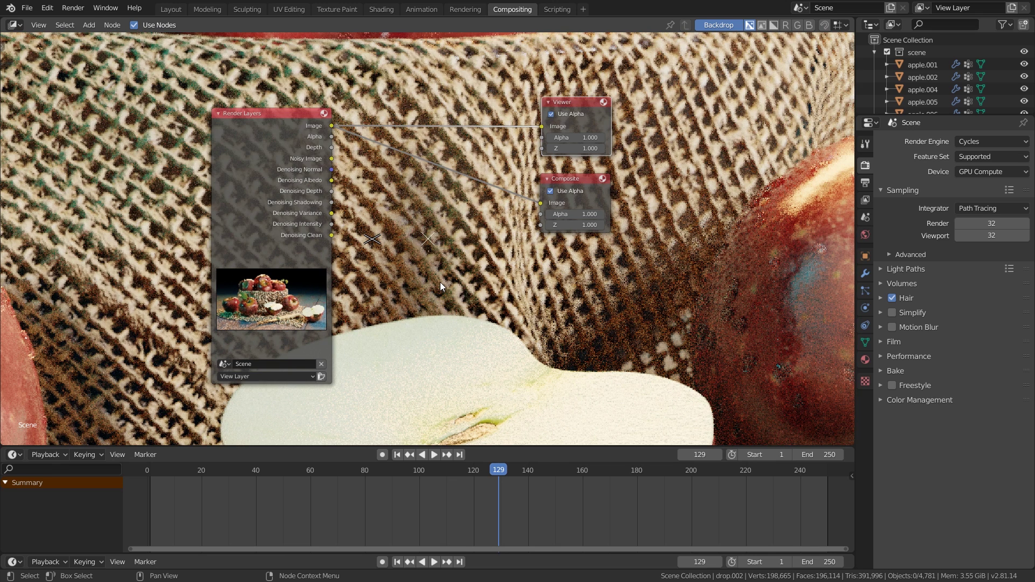
key(v)
key(v)
key(v)
key(v)
key(v)
key(v)
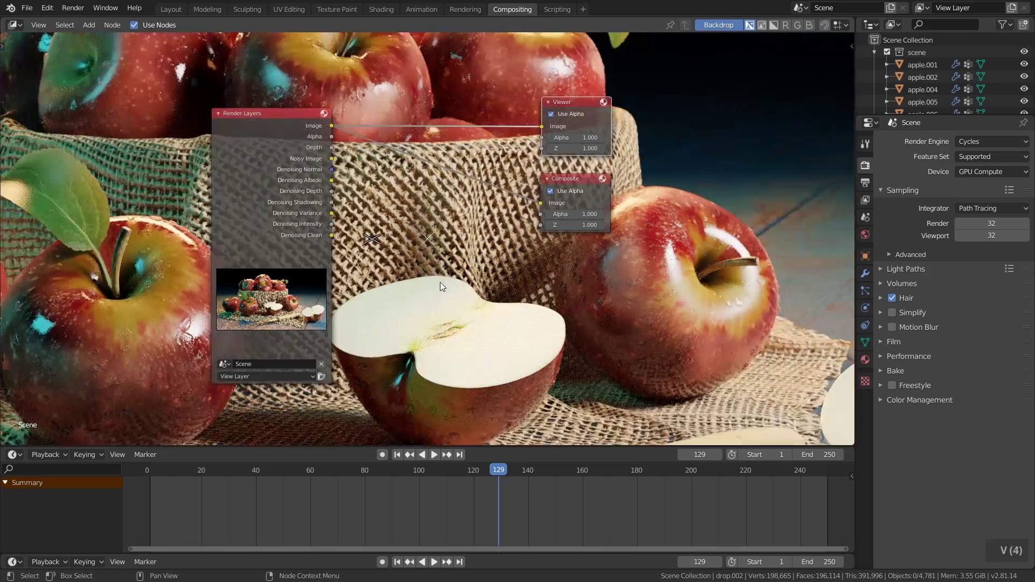
key(v)
key(v)
key(v)
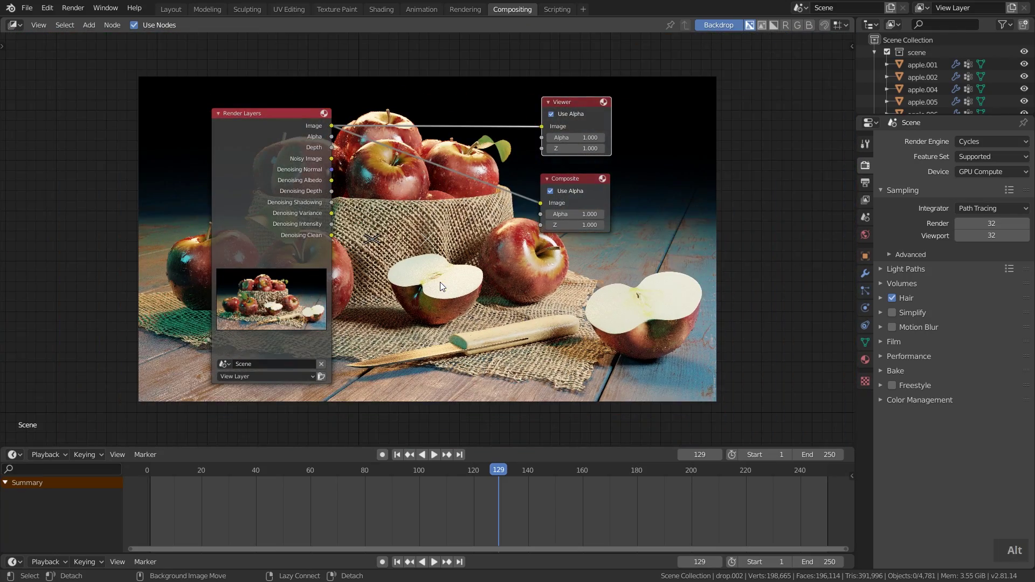
key(alt+v)
key(alt+v)
key(alt+v)
key(v)
key(v)
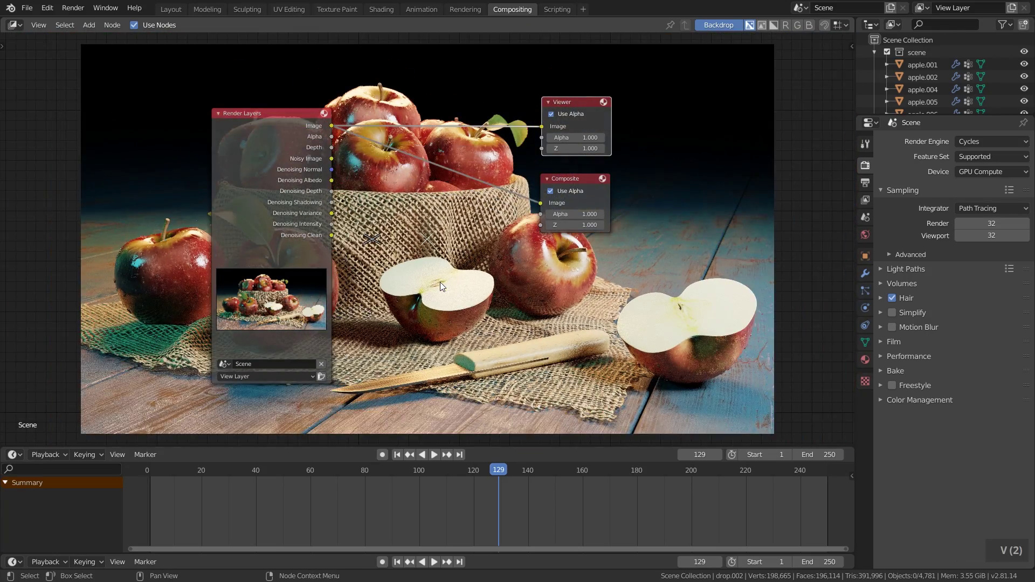
Nudge the Render Layers node aside and check the Denoising Data pass in the view layer's Passes settings
drag(235, 134, 219, 131)
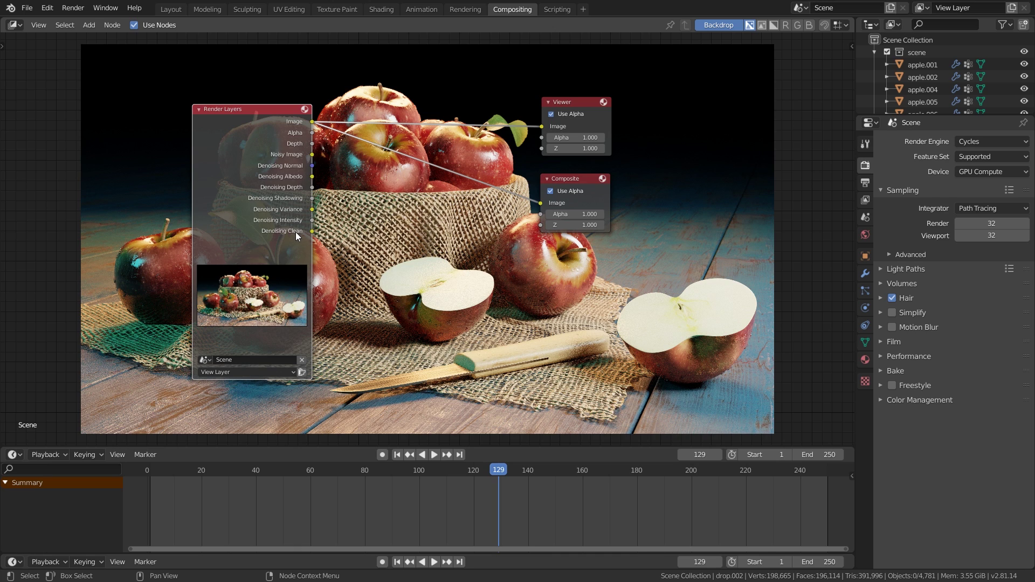
click(865, 200)
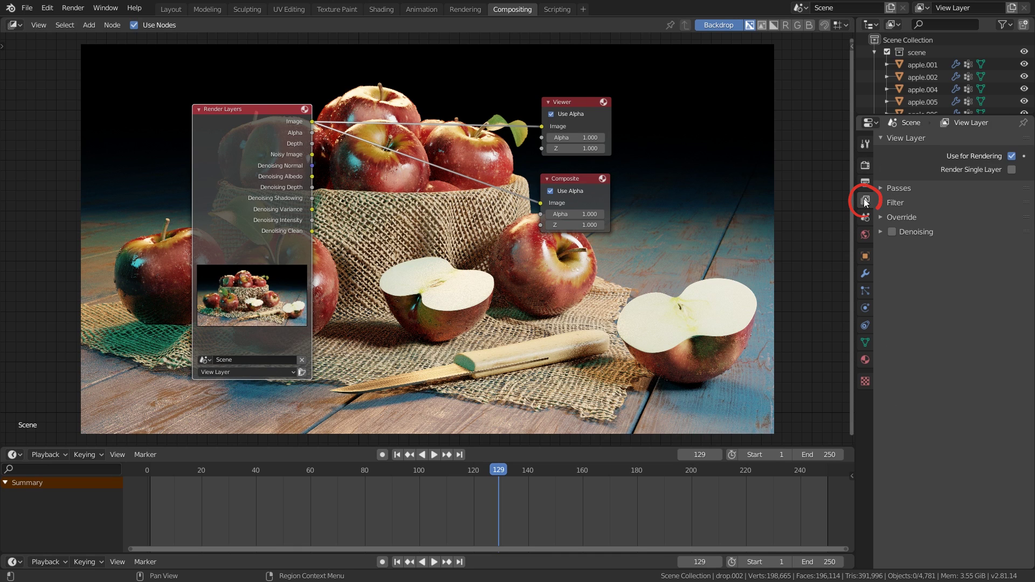
click(904, 189)
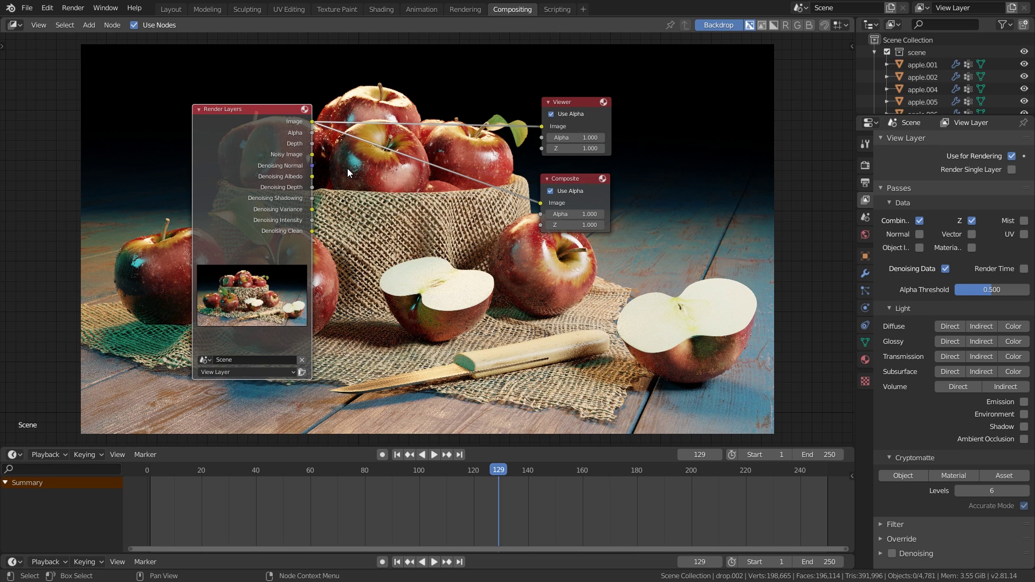
Preview the Render Layers passes one after another in the Viewer, including the noisy image and denoising normal, albedo, depth and shadowing
ctrl+shift+click(245, 140)
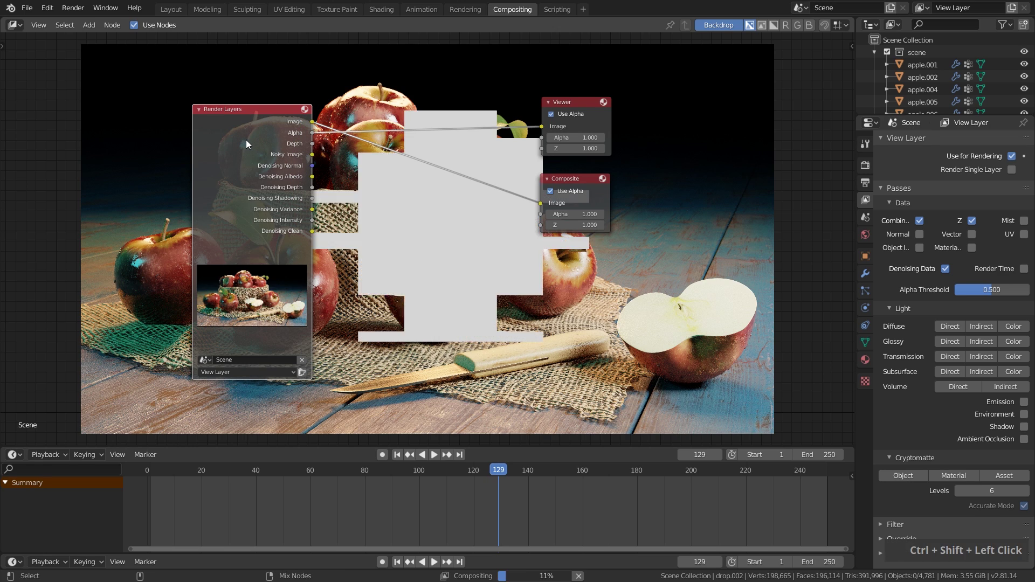
ctrl+shift+click(246, 140)
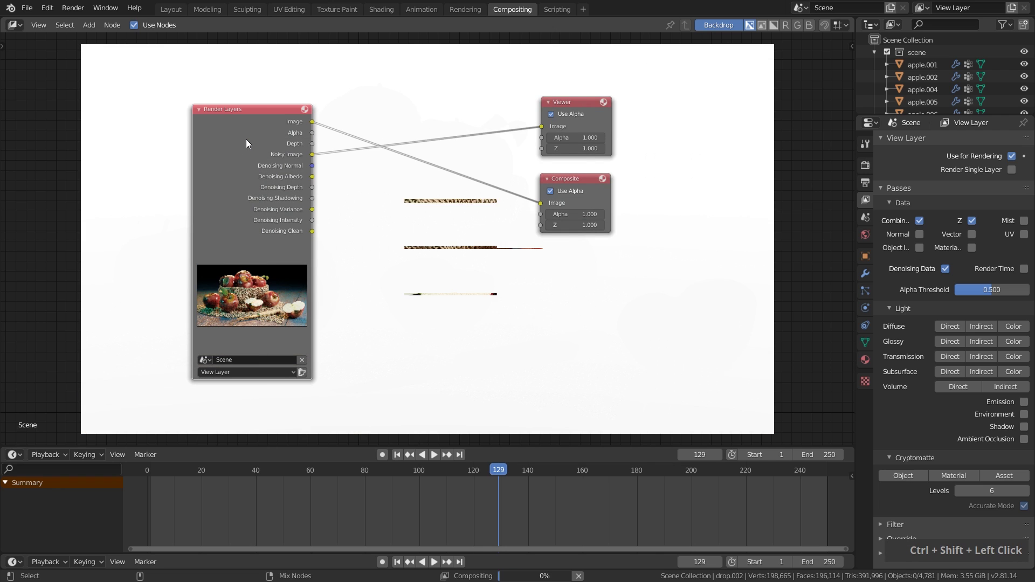
ctrl+shift+click(246, 140)
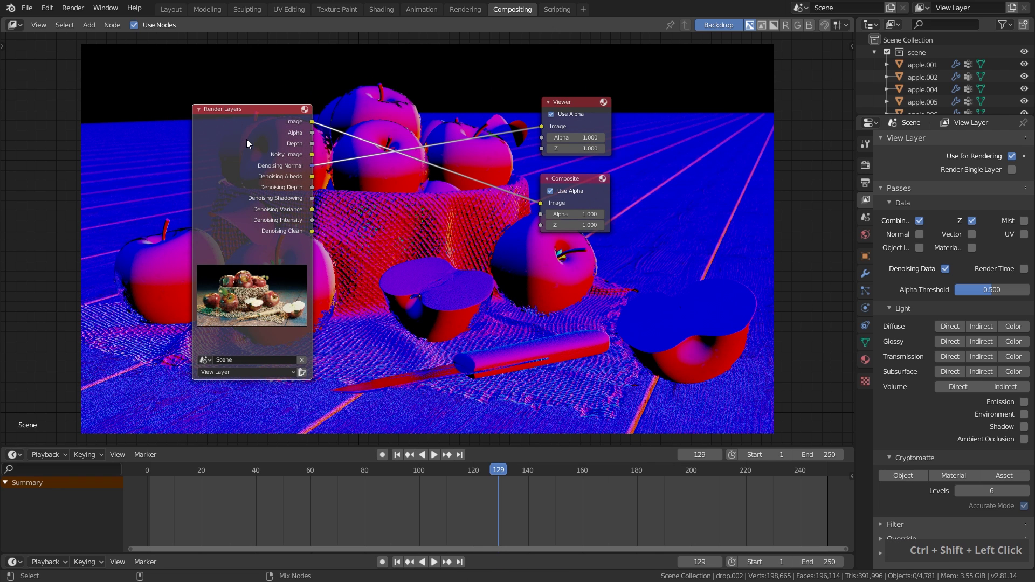
ctrl+shift+click(246, 139)
ctrl+shift+click(247, 140)
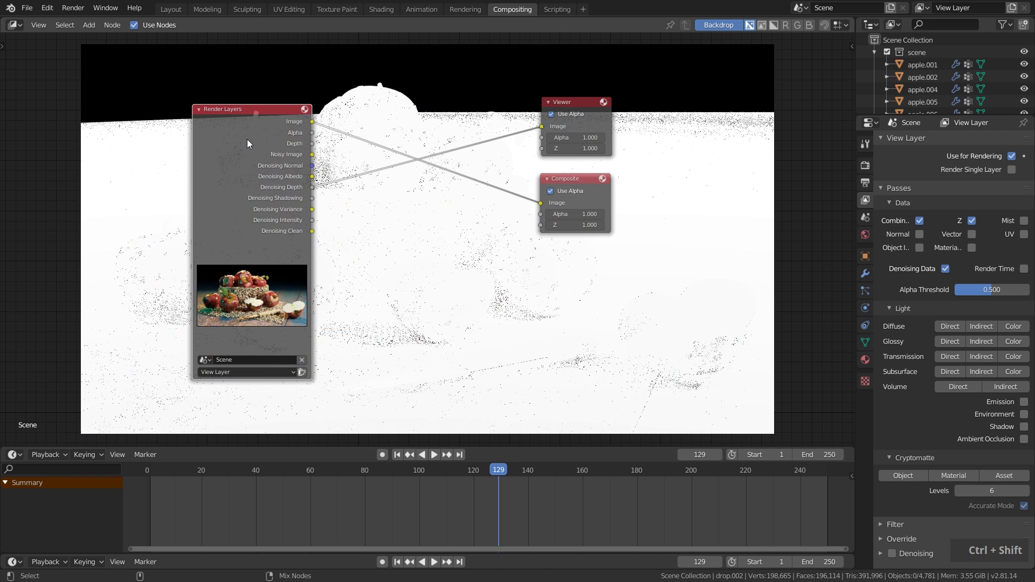
ctrl+shift+click(246, 140)
ctrl+shift+click(247, 138)
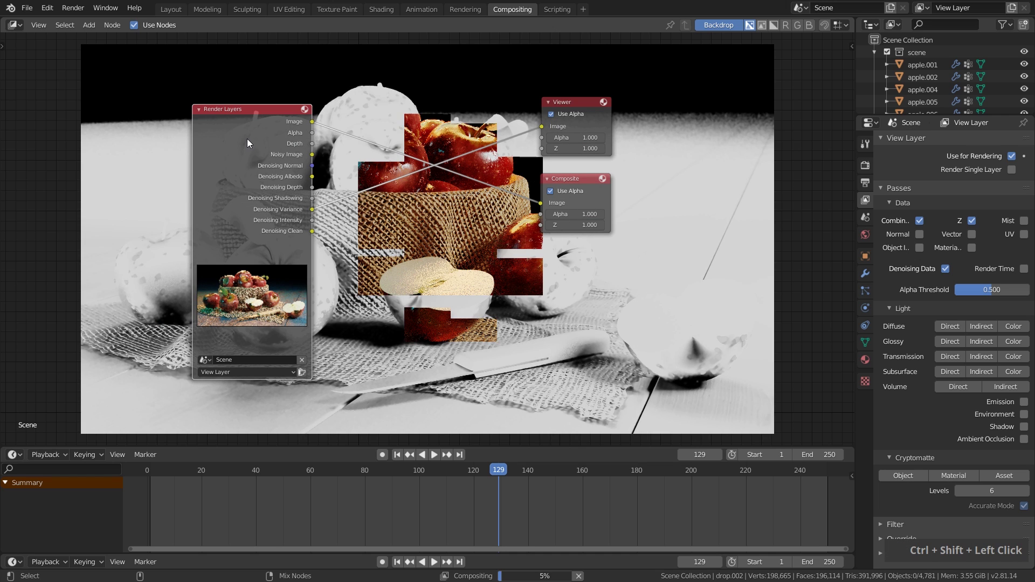
ctrl+shift+click(247, 139)
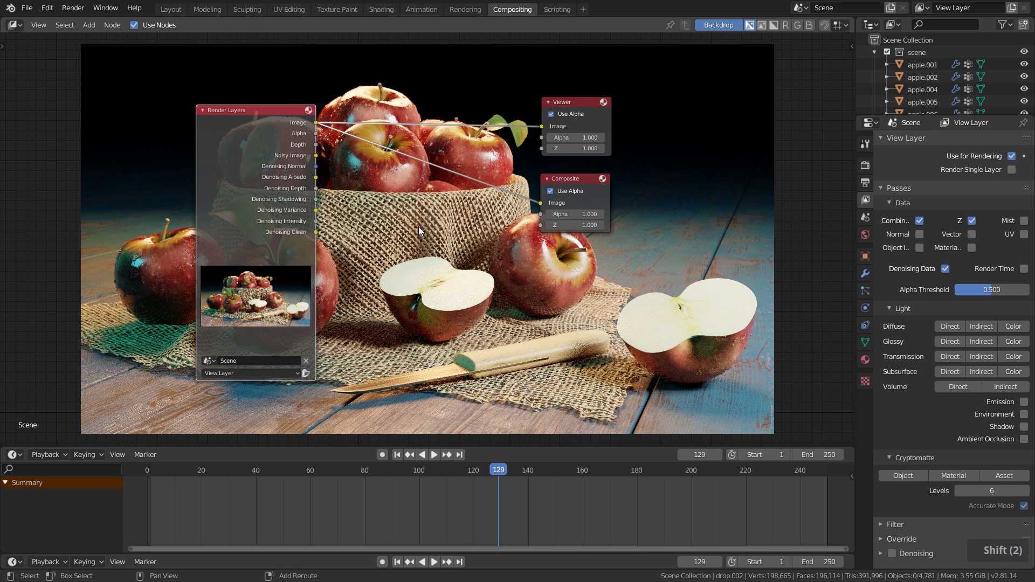
Insert a Hue Saturation Value node between the Render Layers image and the Viewer and Composite nodes, placing it above the basket apples
key(shift+a)
mouse_move(392, 203)
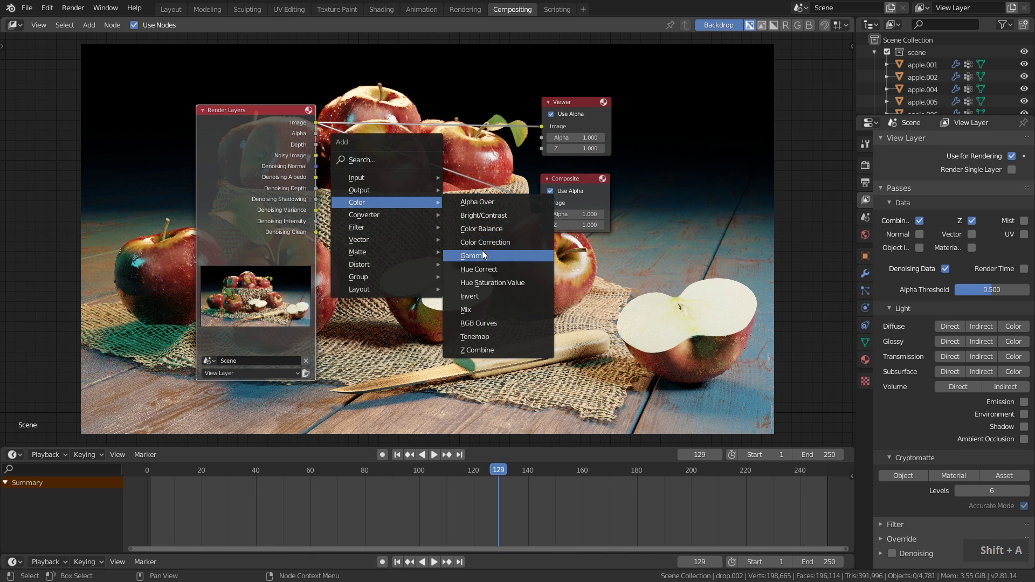
click(493, 284)
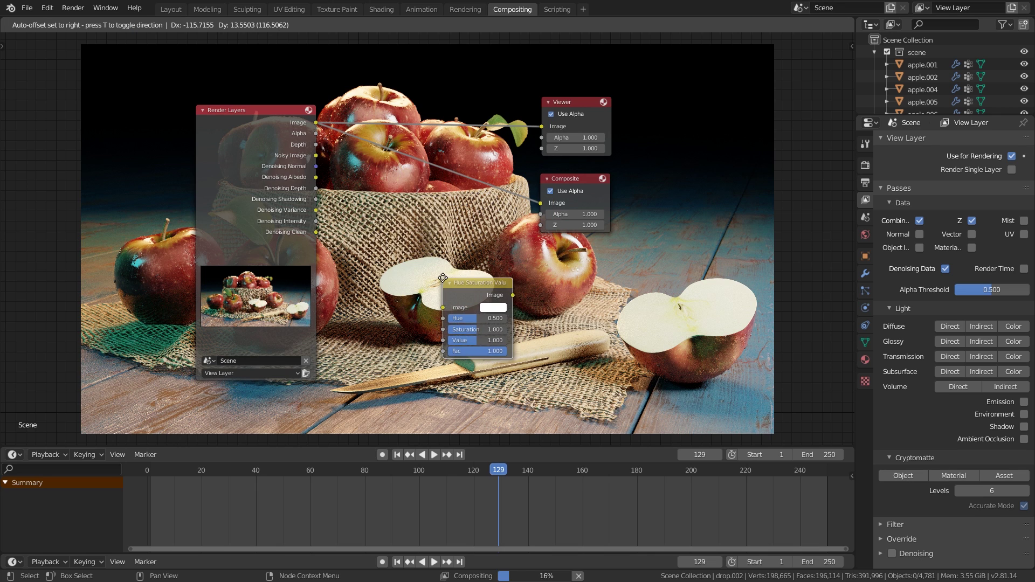
click(402, 209)
drag(316, 123, 403, 238)
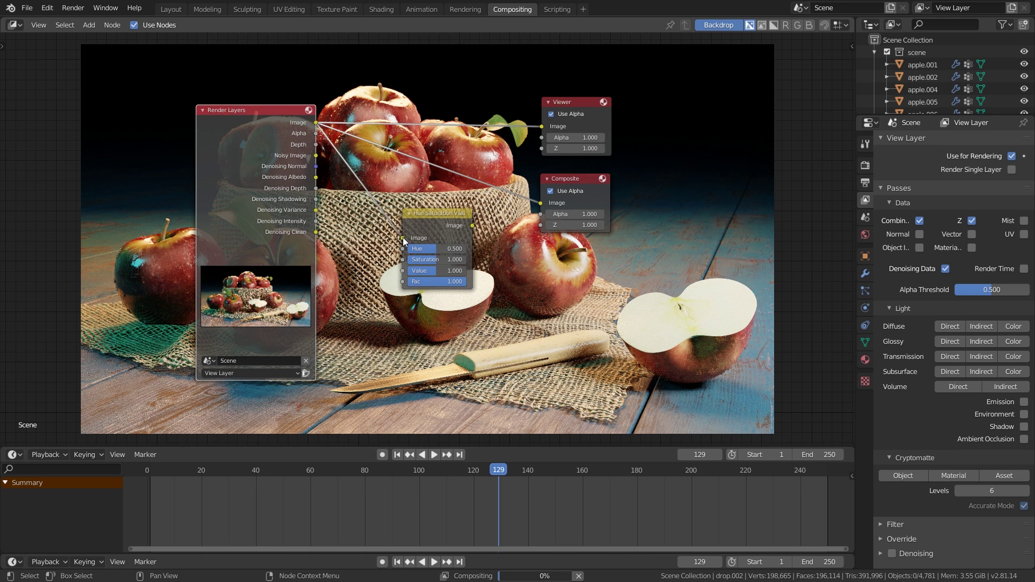
drag(472, 225, 541, 126)
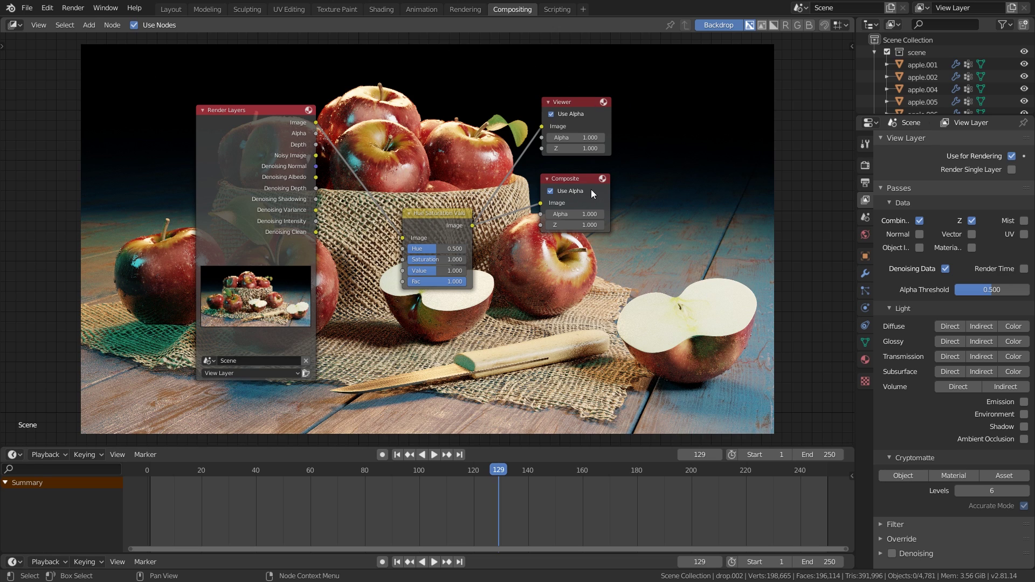
drag(566, 178, 568, 180)
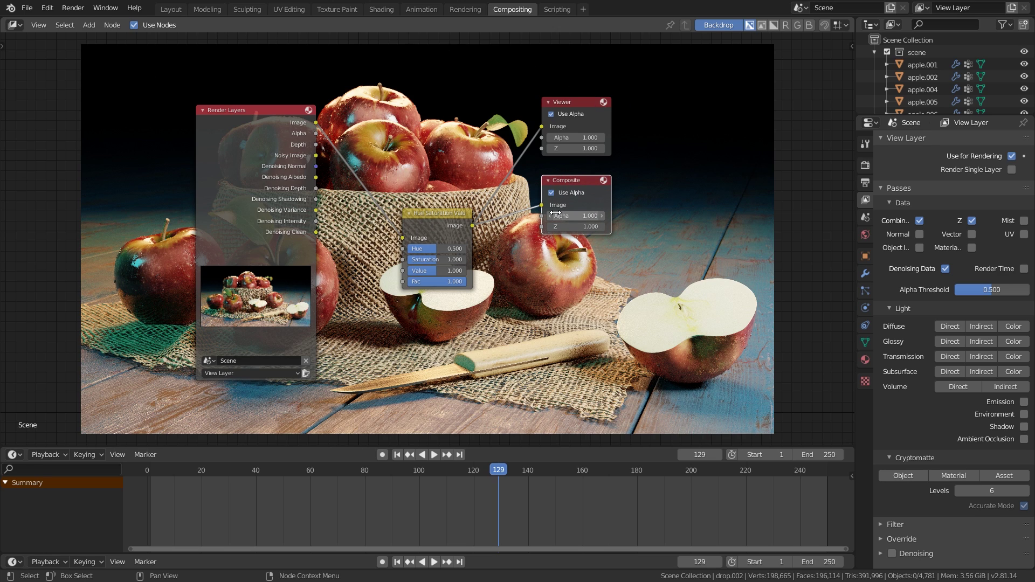
drag(434, 215, 452, 76)
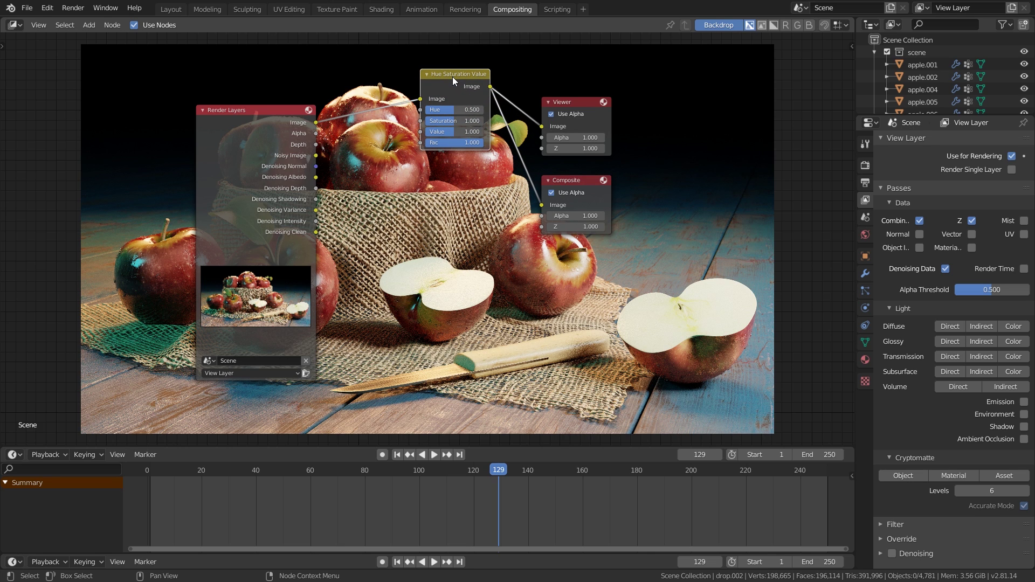
Lower the Hue Saturation Value node's hue to about 0.456
scroll(444, 88, up, 3)
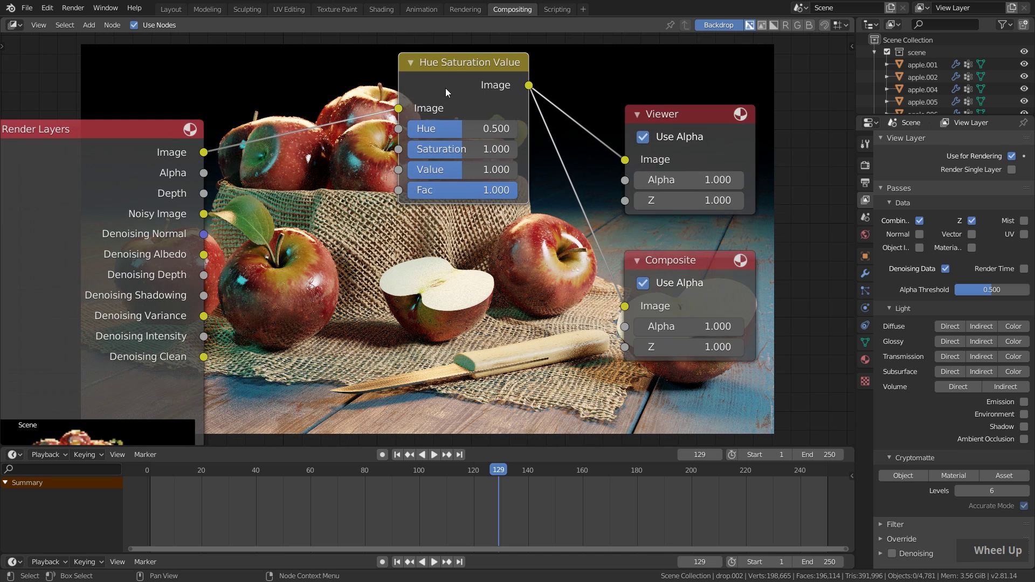
mouse_move(458, 128)
mouse_down()
mouse_move(476, 128)
mouse_move(453, 128)
mouse_up()
click(457, 129)
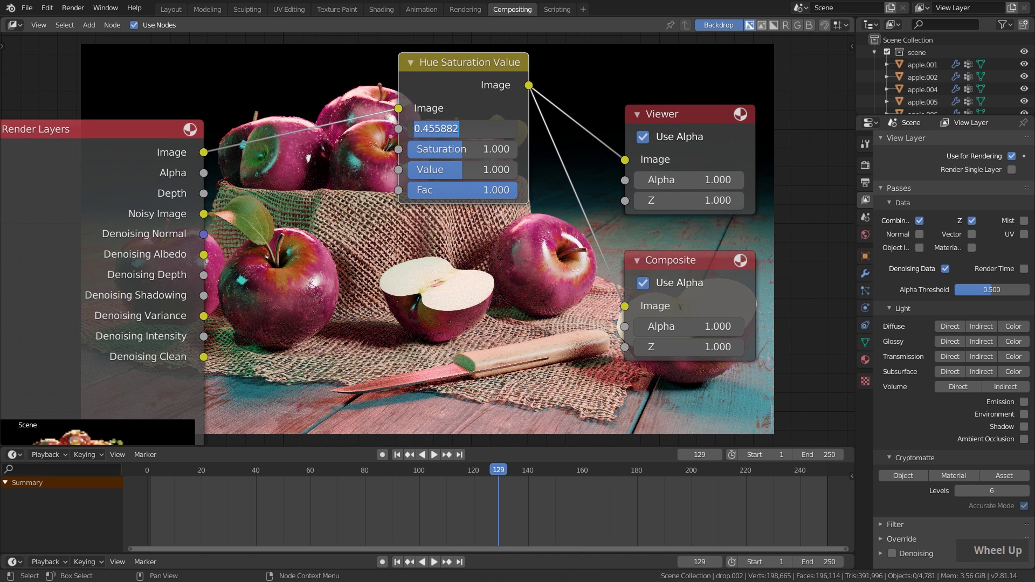
click(91, 180)
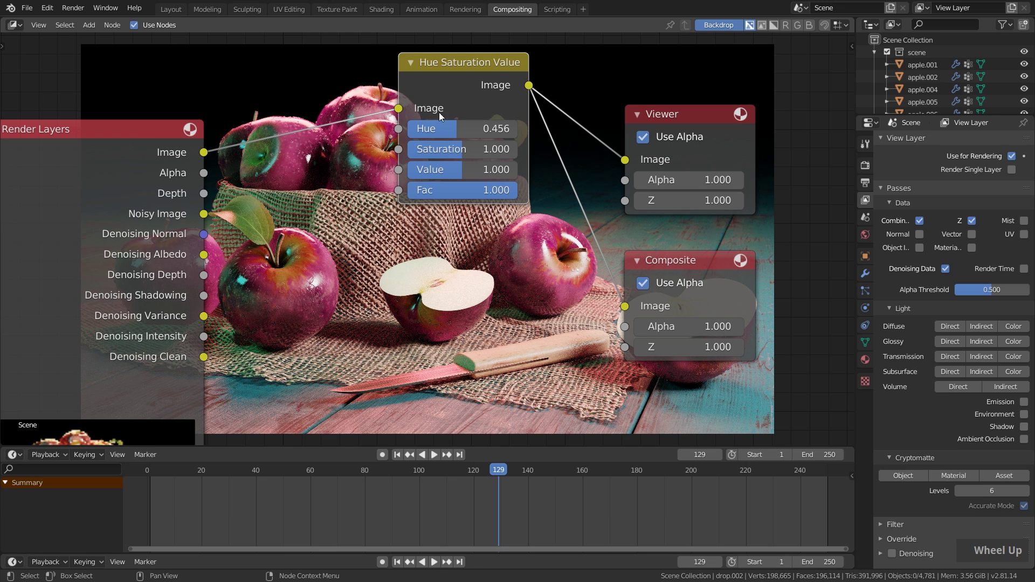
Reposition the Hue Saturation Value node slightly lower and closer to Render Layers, and move the Viewer and Composite nodes slightly higher
drag(478, 71, 450, 90)
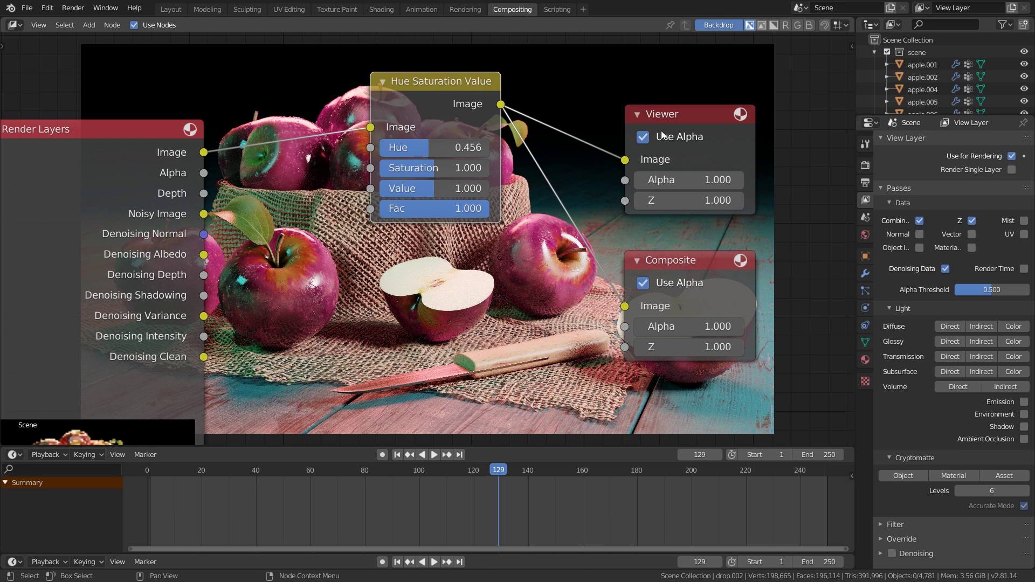
drag(681, 118, 689, 90)
mouse_move(666, 263)
mouse_down()
mouse_move(677, 243)
mouse_move(670, 248)
mouse_up()
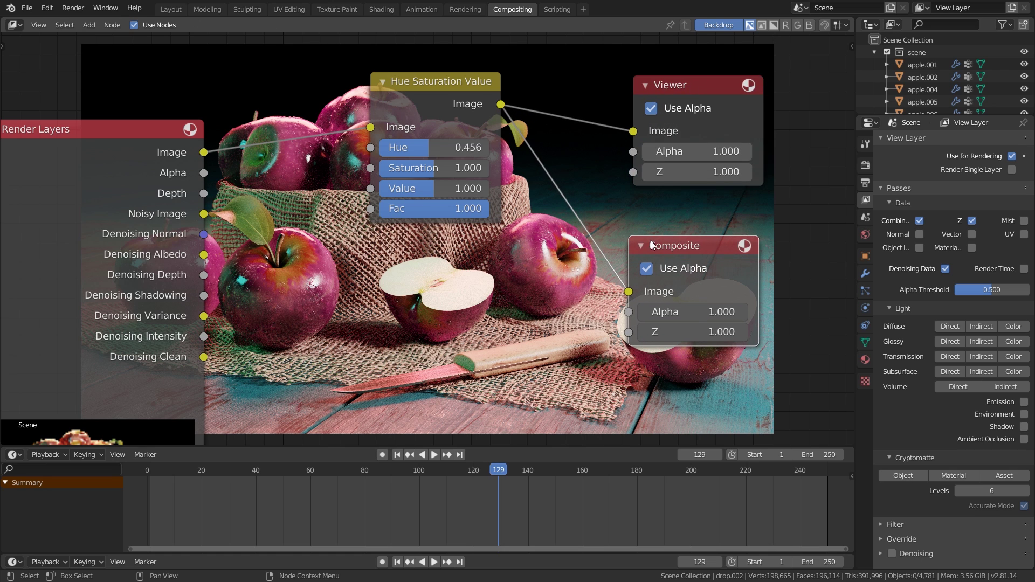
Raise the hue to about 0.596, and remove the Hue Saturation Value node while keeping its connections
drag(443, 153, 442, 147)
scroll(442, 148, down, 2)
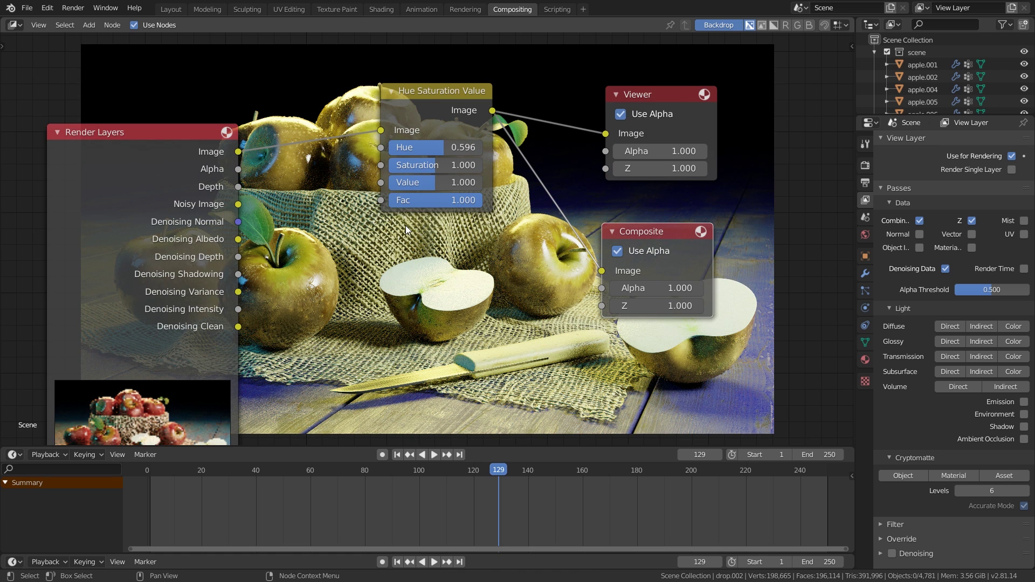
scroll(406, 225, down, 2)
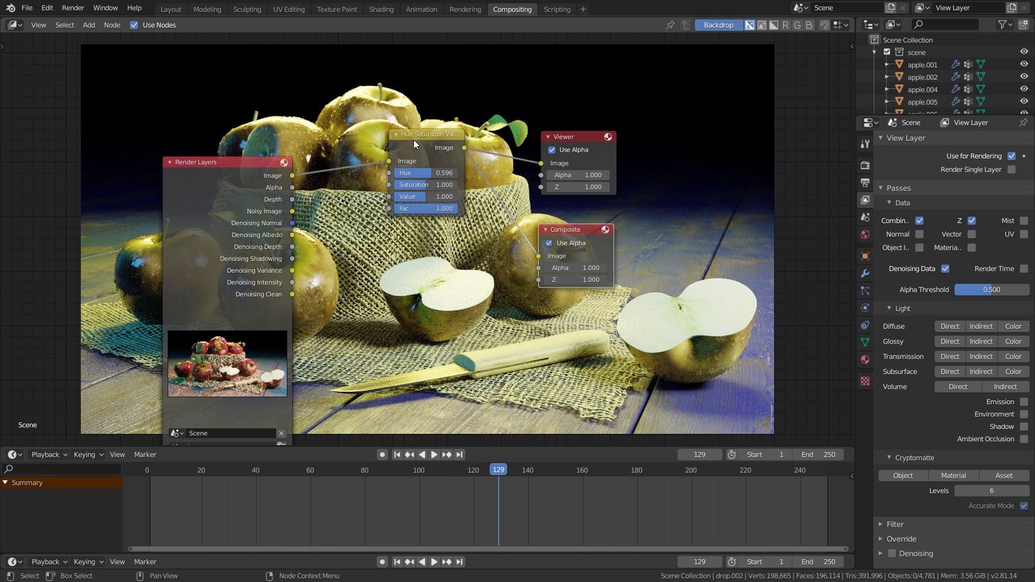
key(ctrl+x)
Try a Blur node with X and Y set to 50 between Render Layers and the Viewer, and remove it with its connections kept
key(shift+a)
mouse_move(429, 258)
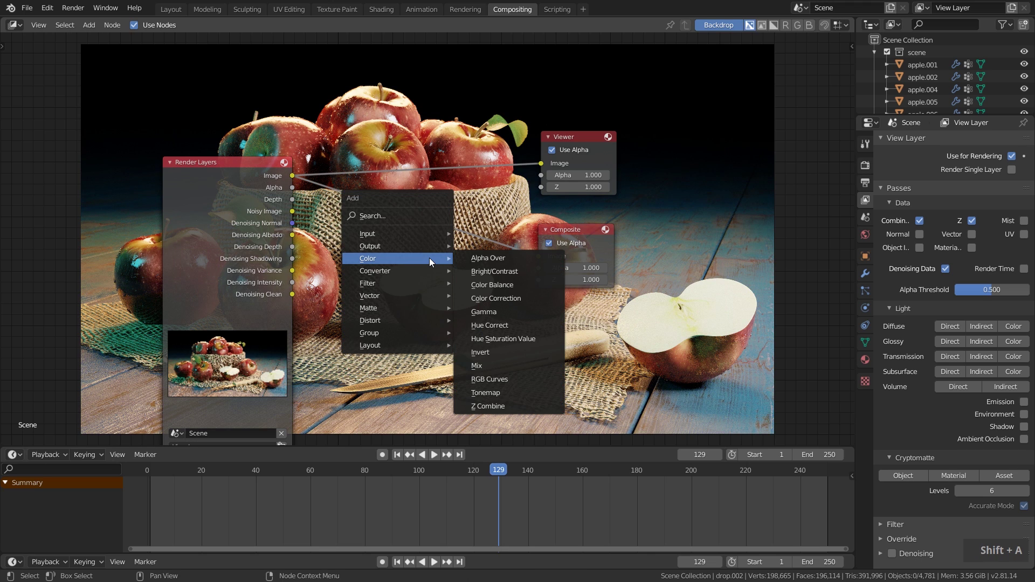
mouse_move(393, 284)
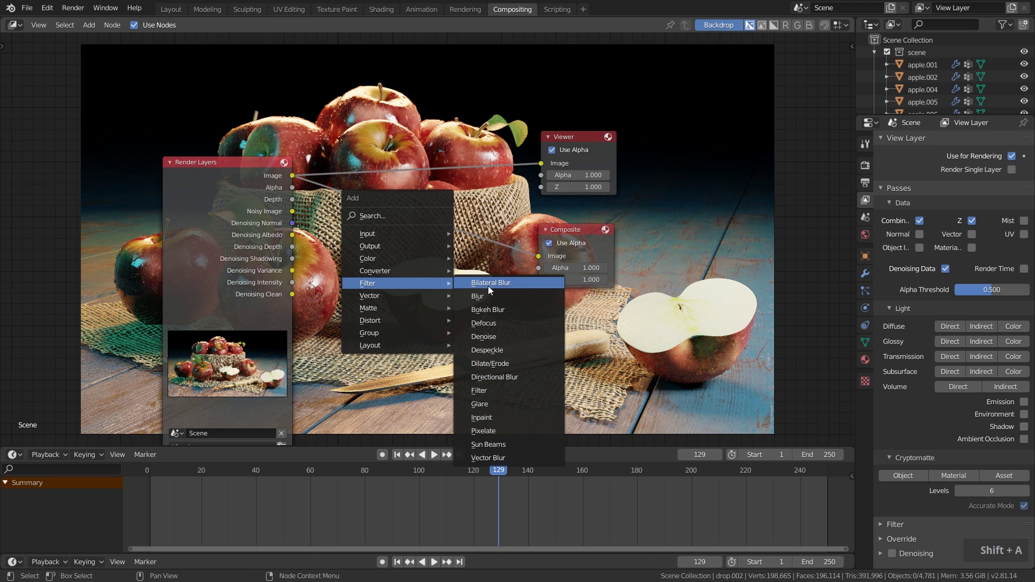
click(478, 295)
click(412, 151)
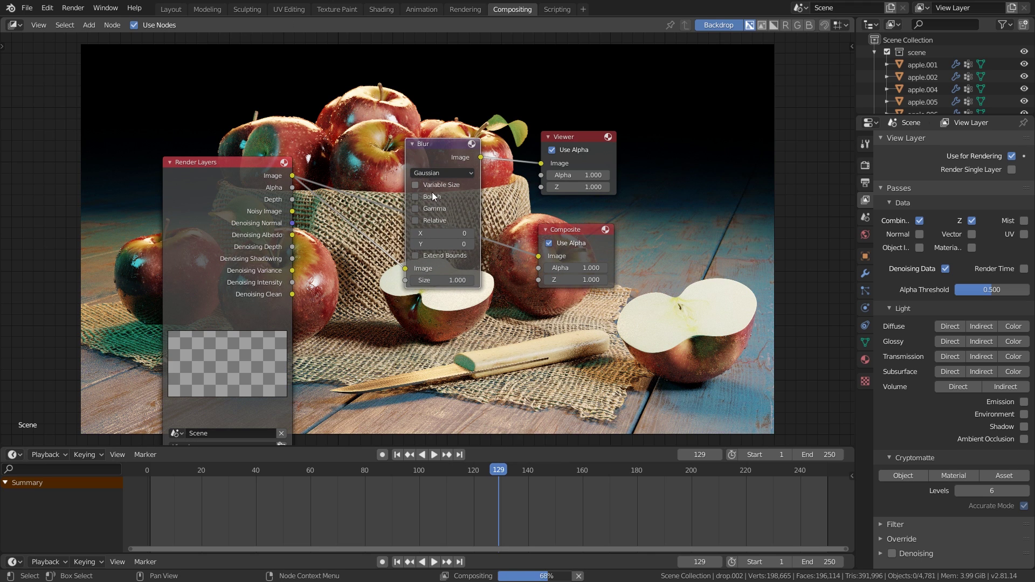
text(50)
key(Return)
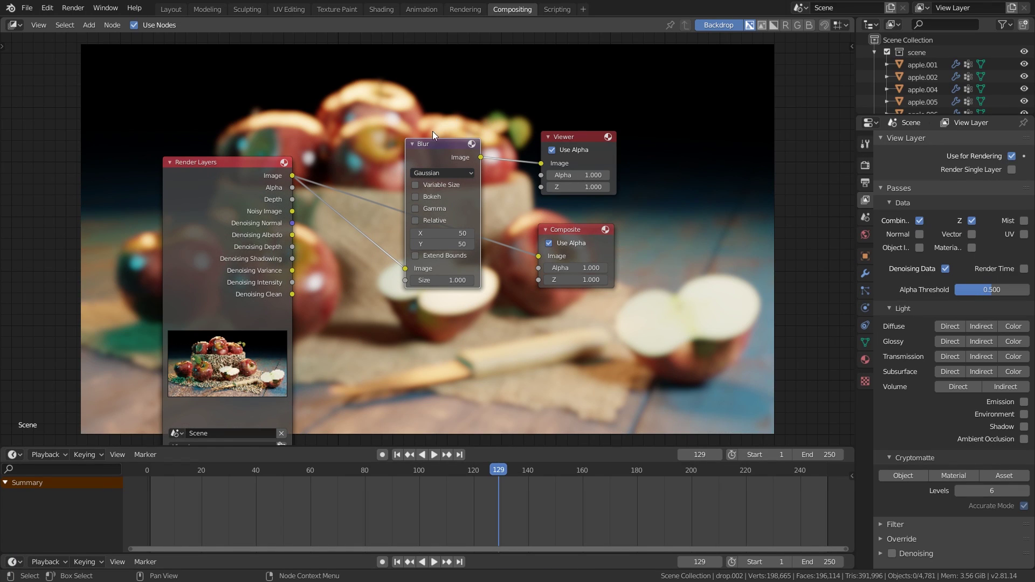
key(ctrl+x)
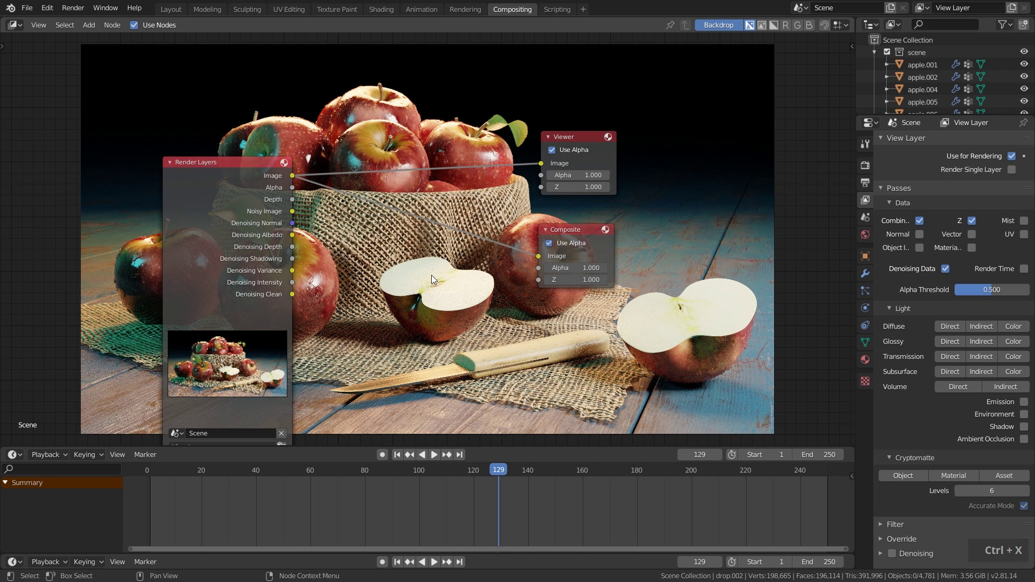
Add a Denoise filter node and place it below the links between the Render Layers and Composite nodes
middle_drag(431, 275, 463, 268)
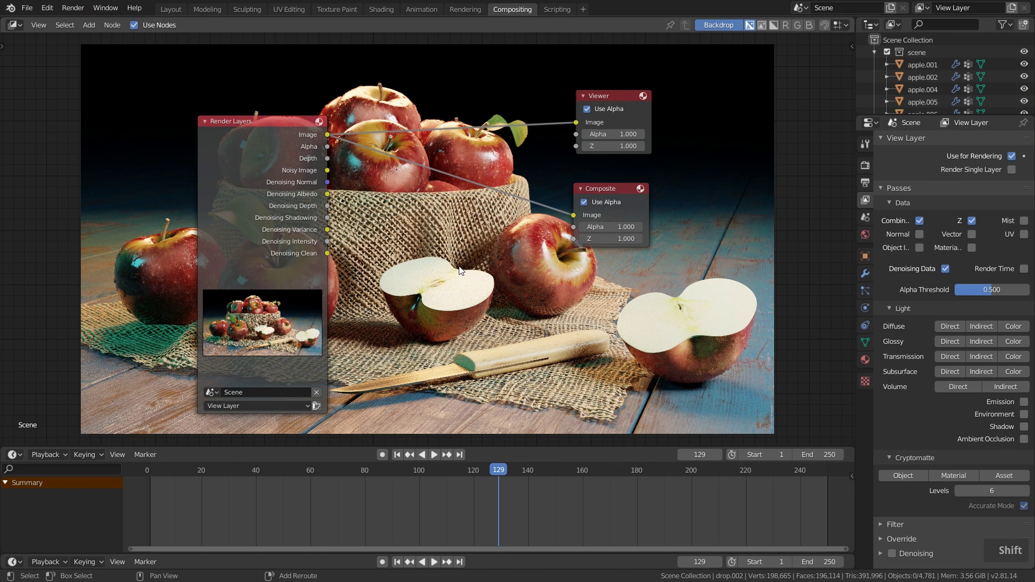
key(shift+a)
mouse_move(436, 258)
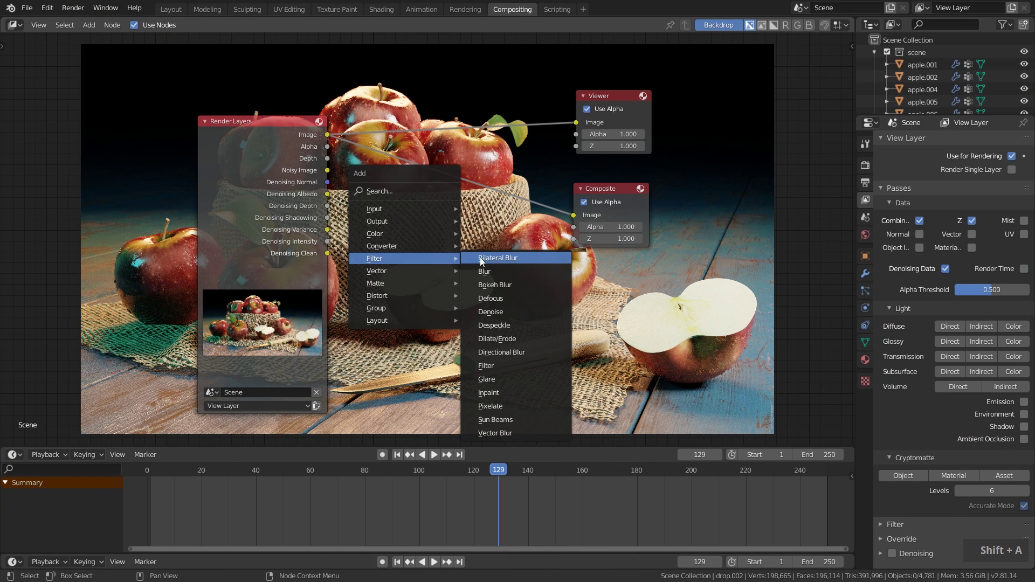
click(509, 312)
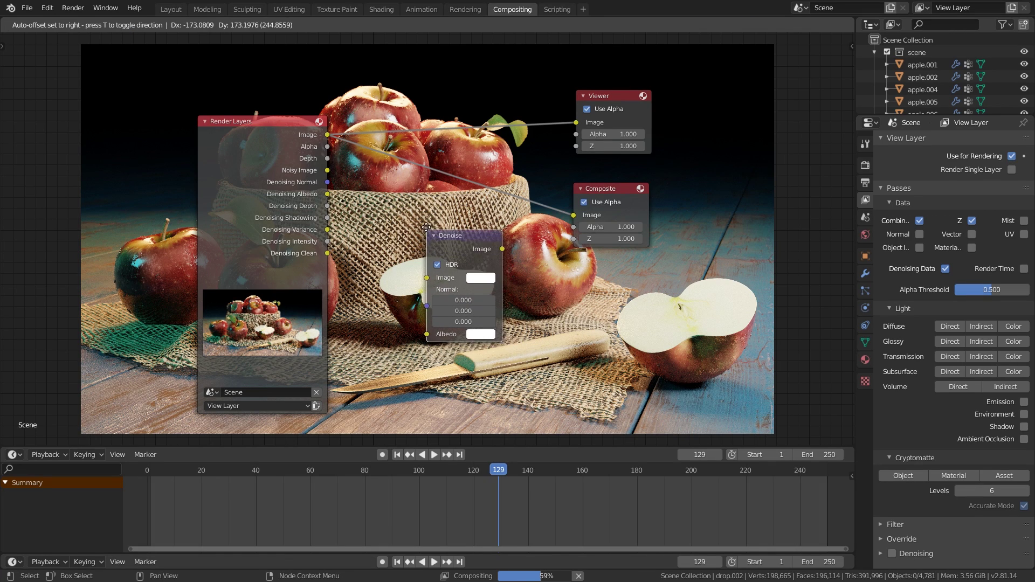
click(425, 216)
Connect the Noisy Image, Denoising Normal and Denoising Albedo passes to the Denoise node's Image, Normal and Albedo inputs
scroll(424, 217, up, 2)
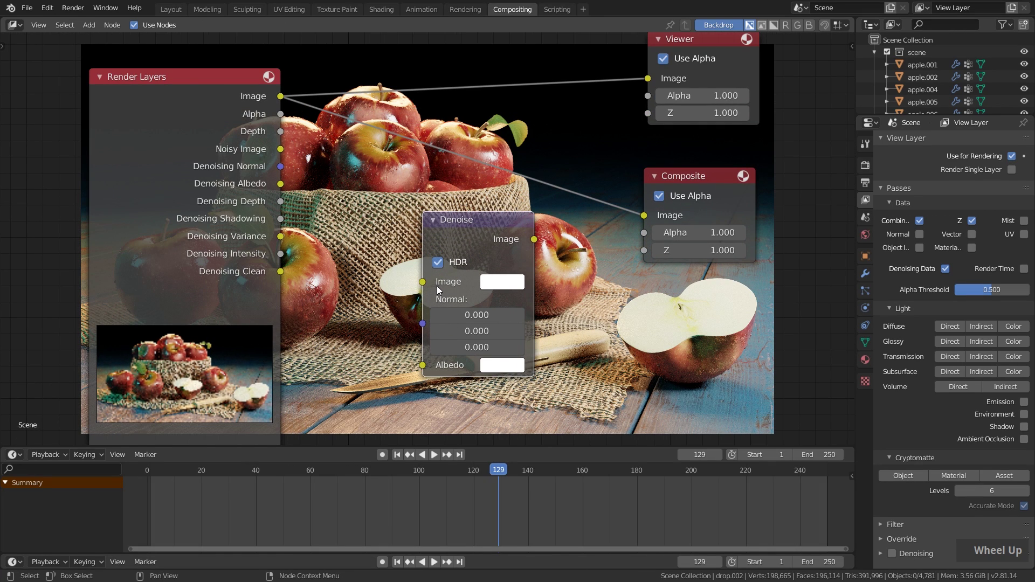
drag(422, 322, 422, 322)
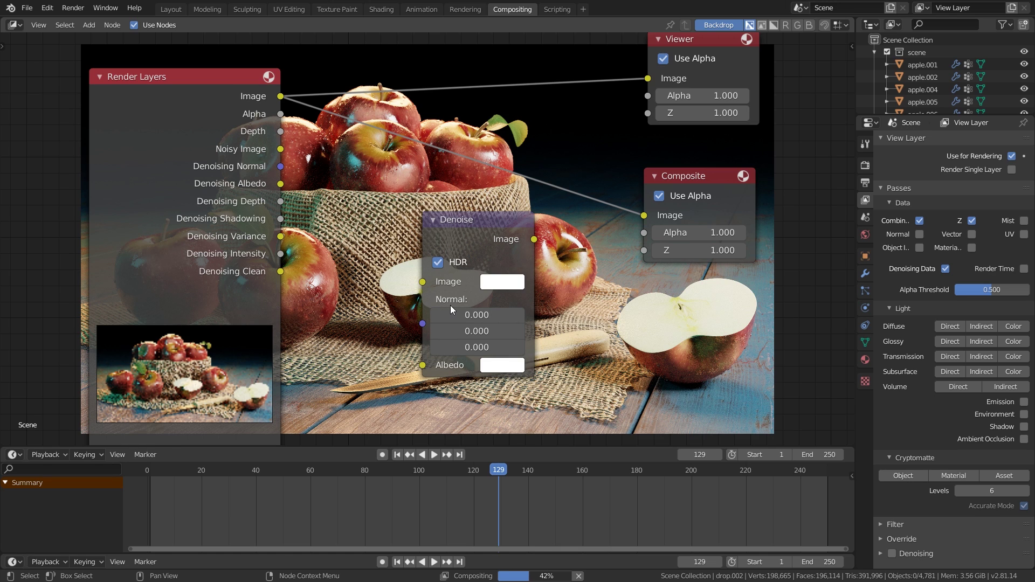
scroll(441, 351, down, 1)
scroll(441, 351, down, 1)
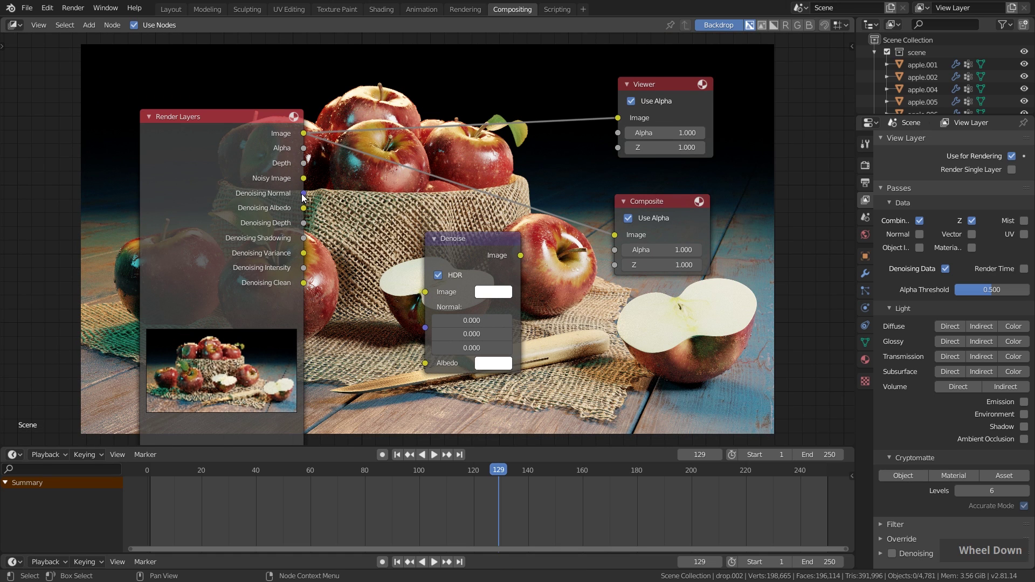
drag(303, 179, 424, 292)
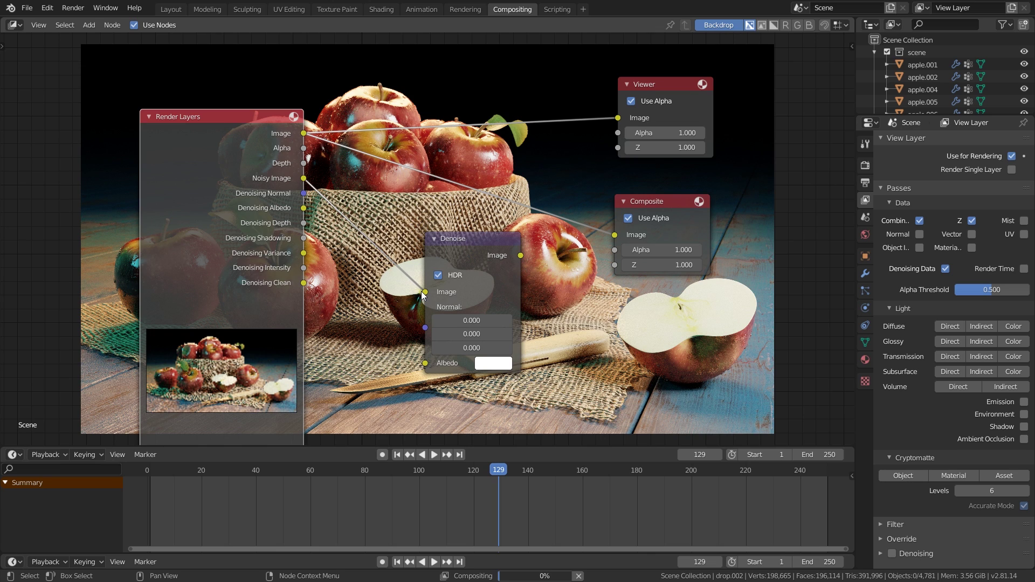
drag(304, 193, 424, 327)
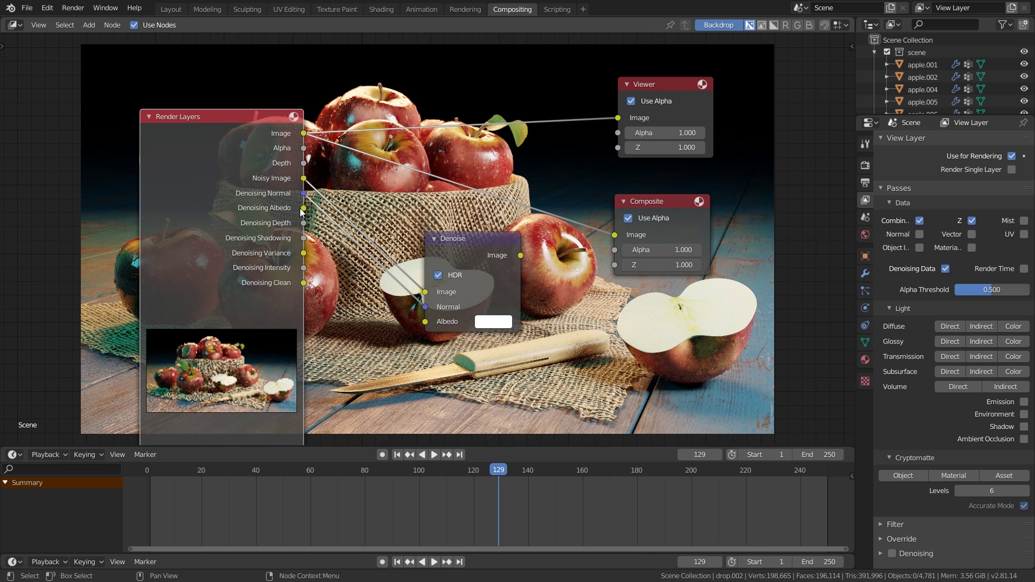
drag(303, 207, 424, 323)
Enlarge the timeline area below the node editor and turn it into an Image Editor displaying the Viewer Node image
middle_drag(554, 329, 509, 338)
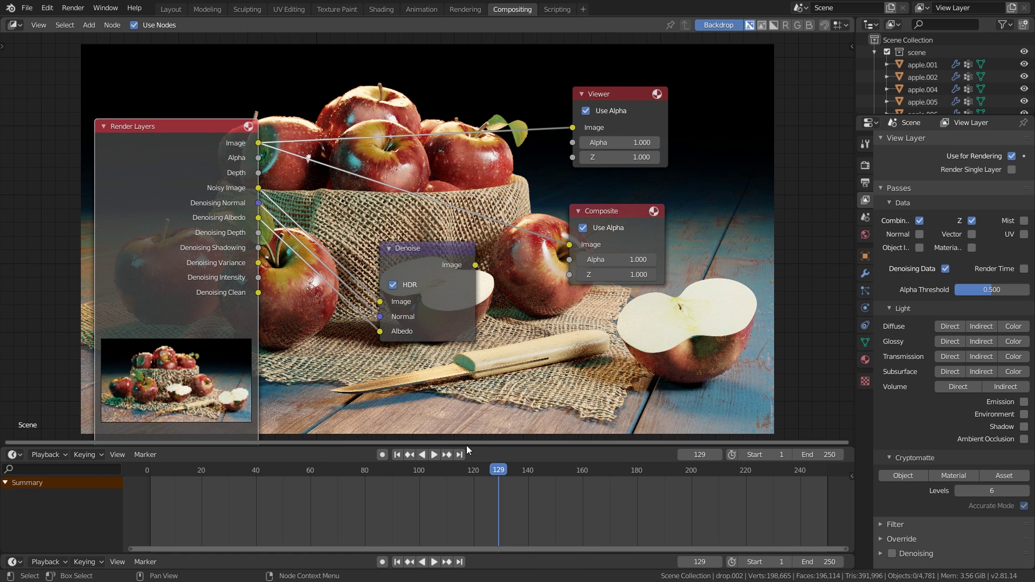
drag(467, 445, 467, 362)
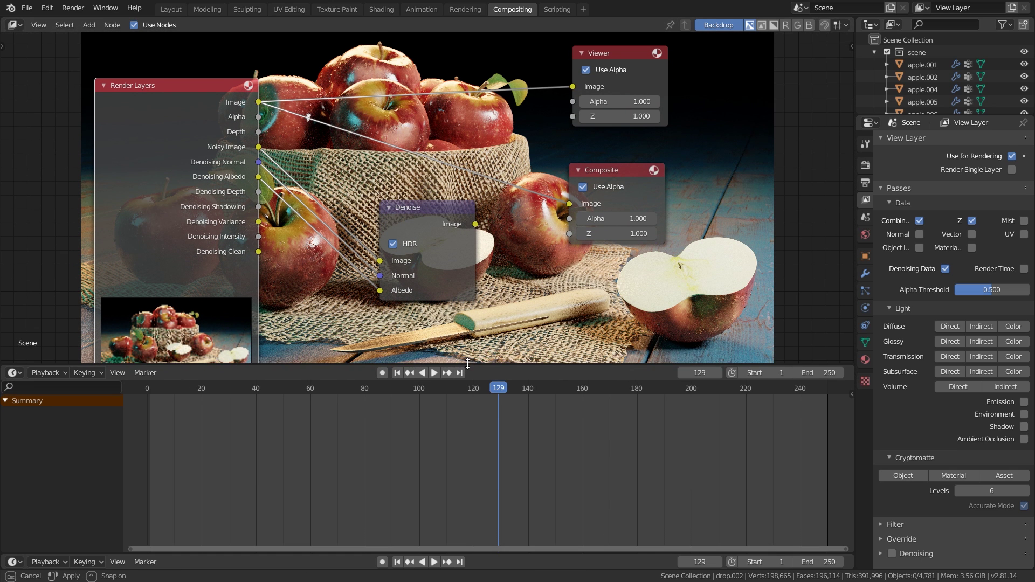
click(12, 372)
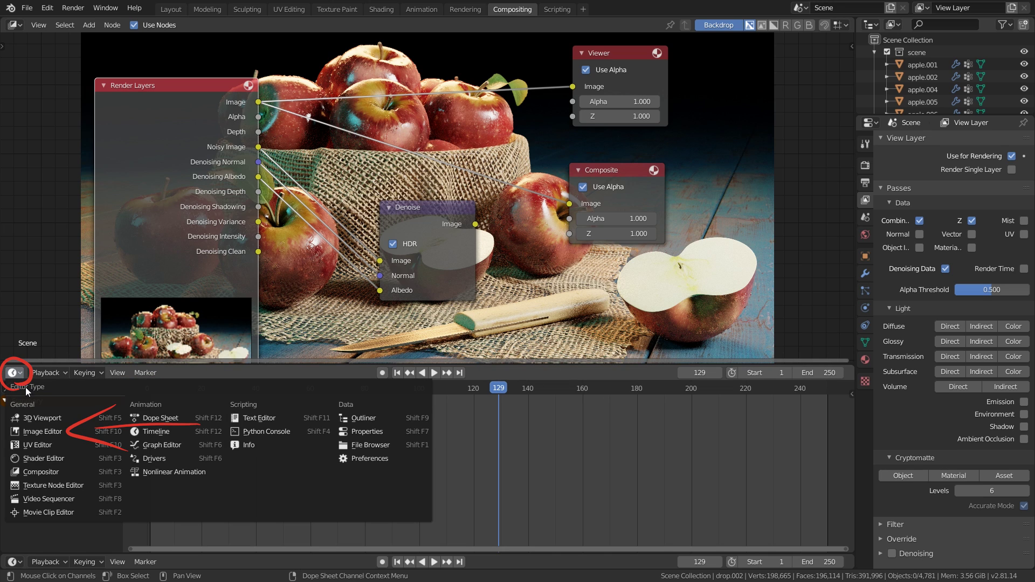
click(32, 431)
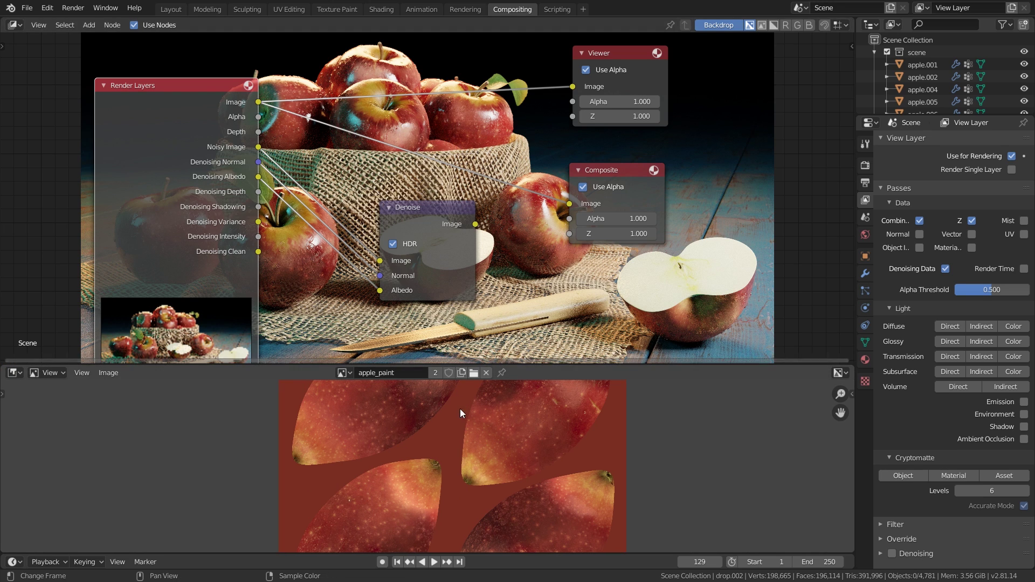
middle_drag(336, 459, 338, 459)
click(341, 372)
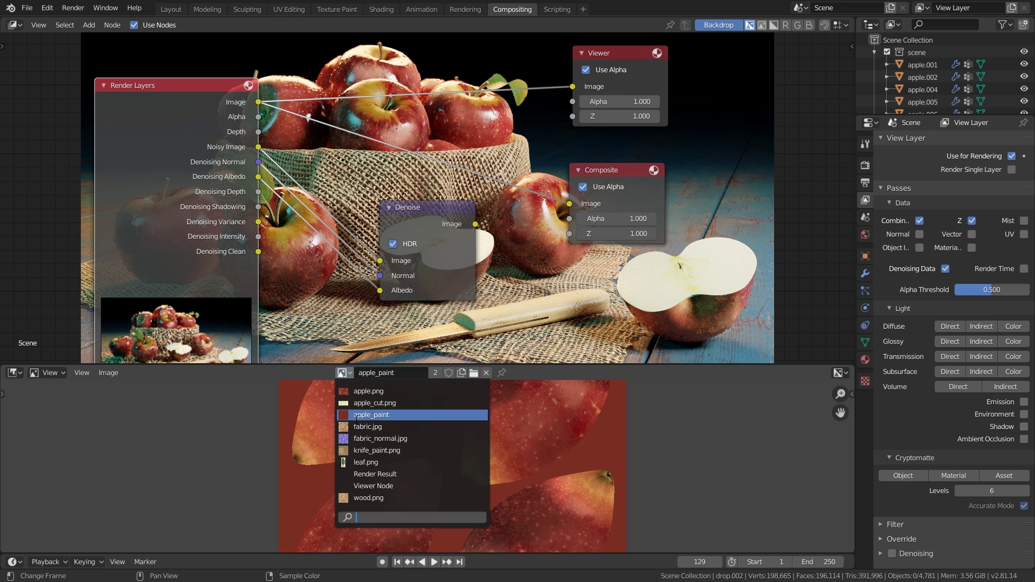
click(383, 484)
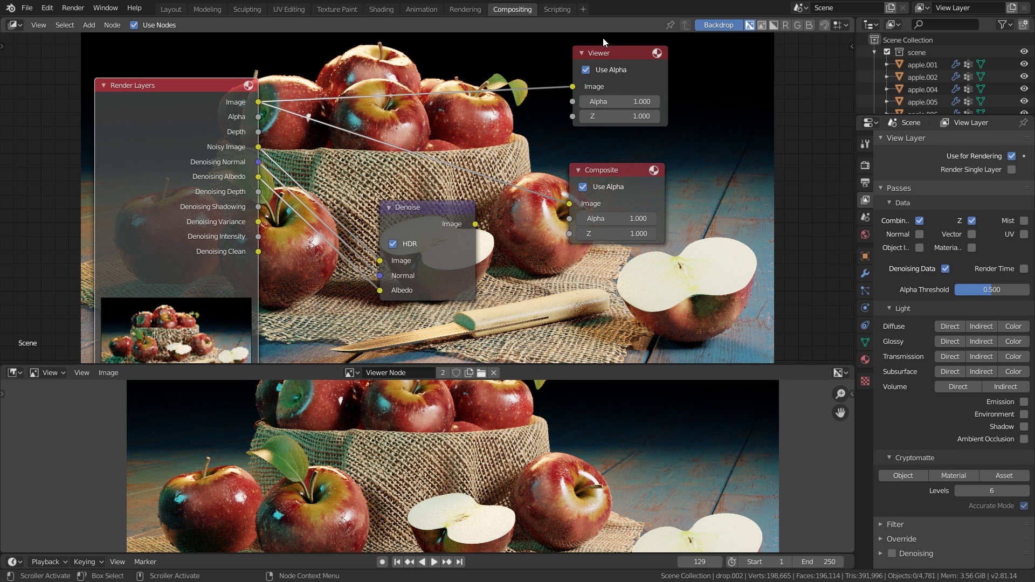
Nudge the Viewer node and feed the Denoise node's image output into both the Viewer and Composite image inputs
mouse_move(604, 53)
mouse_down()
mouse_move(600, 43)
mouse_move(598, 51)
mouse_up()
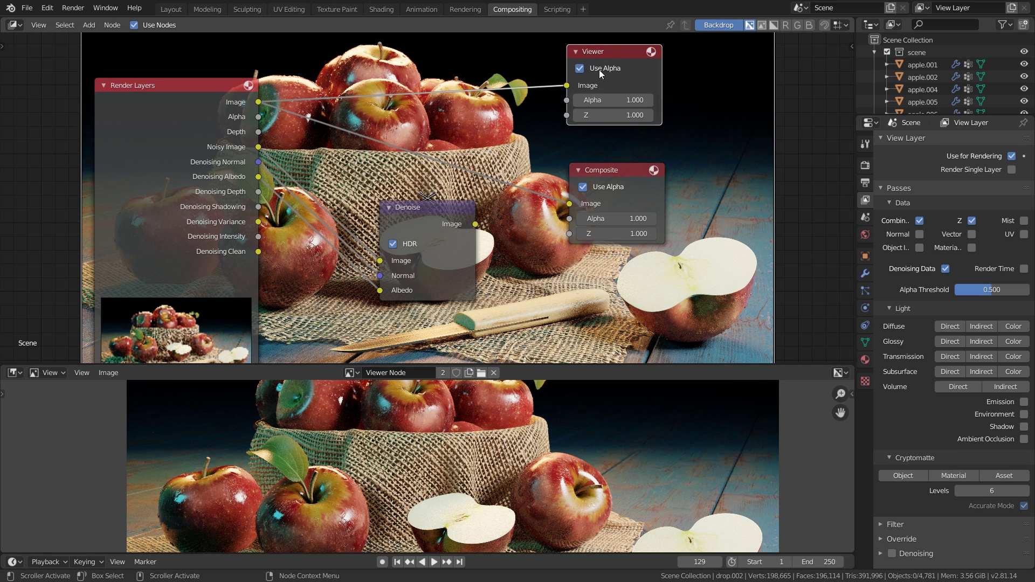
scroll(381, 428, up, 7)
middle_drag(380, 423, 529, 497)
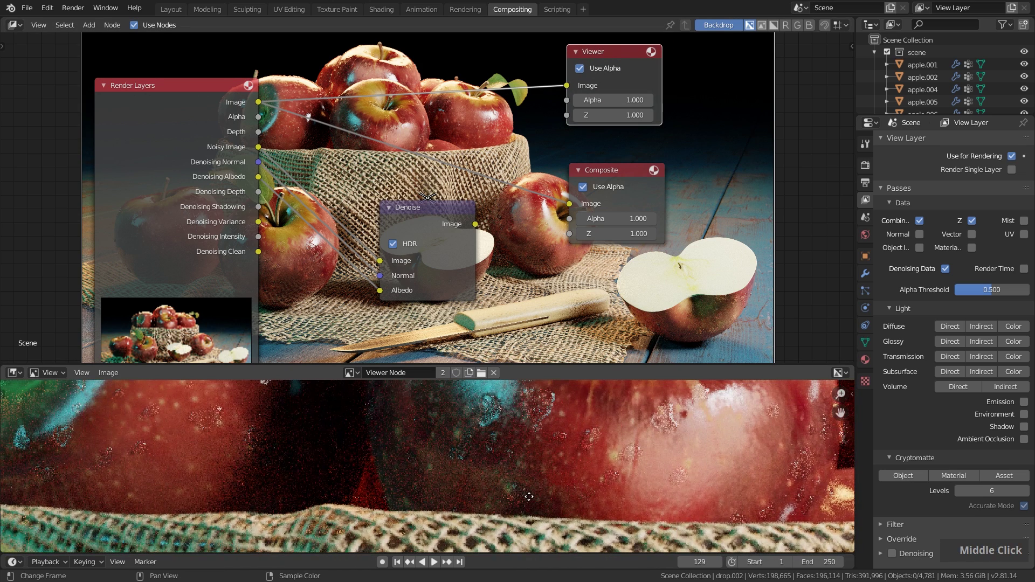
middle_drag(425, 451, 452, 484)
scroll(452, 484, down, 1)
middle_drag(285, 444, 302, 448)
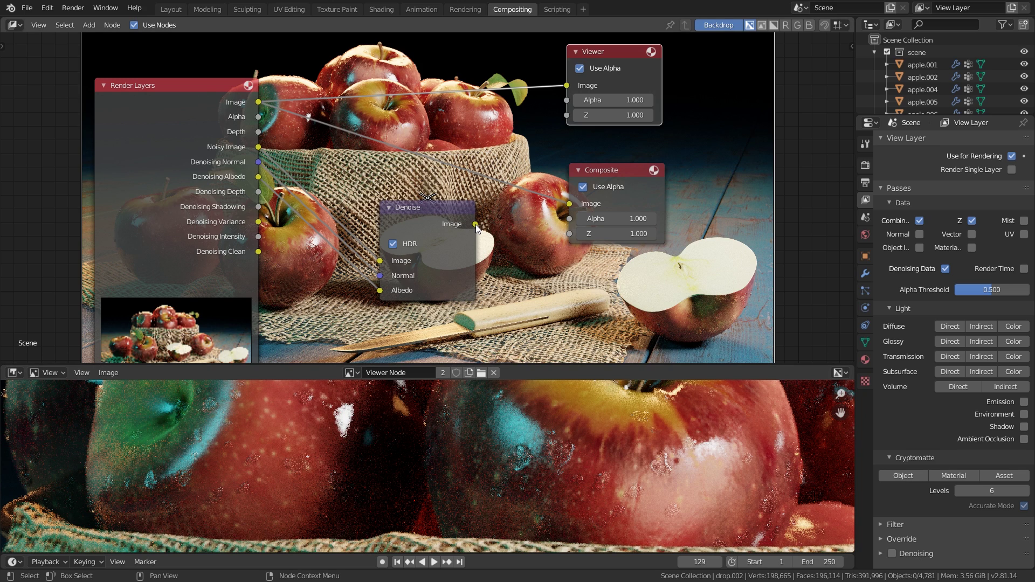
drag(475, 224, 566, 85)
drag(474, 225, 566, 203)
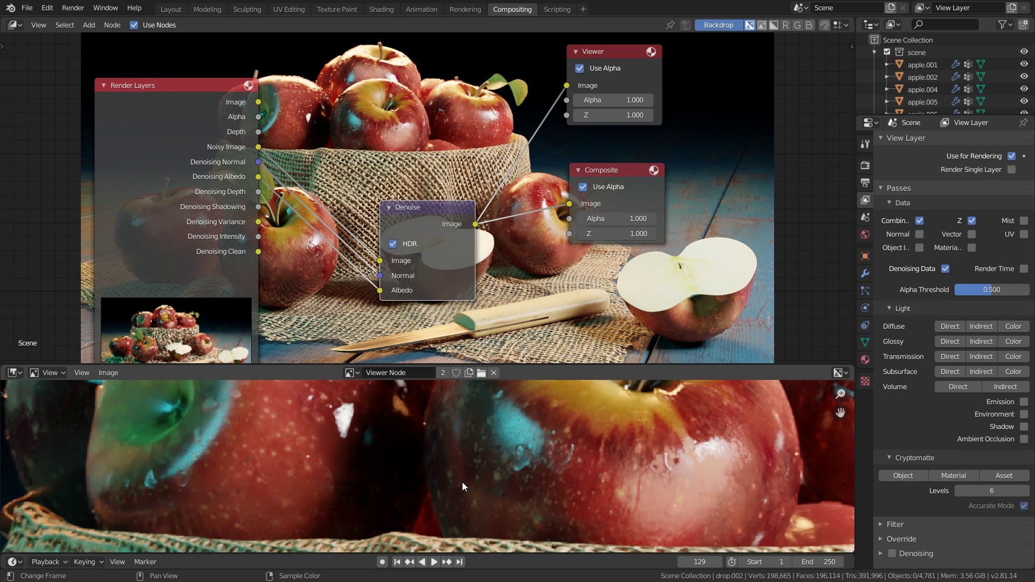
Compare noise on the front apple by switching the Viewer input to the Noisy Image pass and back to the Denoise output
scroll(413, 442, down, 4)
middle_drag(412, 441, 429, 497)
scroll(467, 433, up, 5)
middle_drag(489, 417, 475, 485)
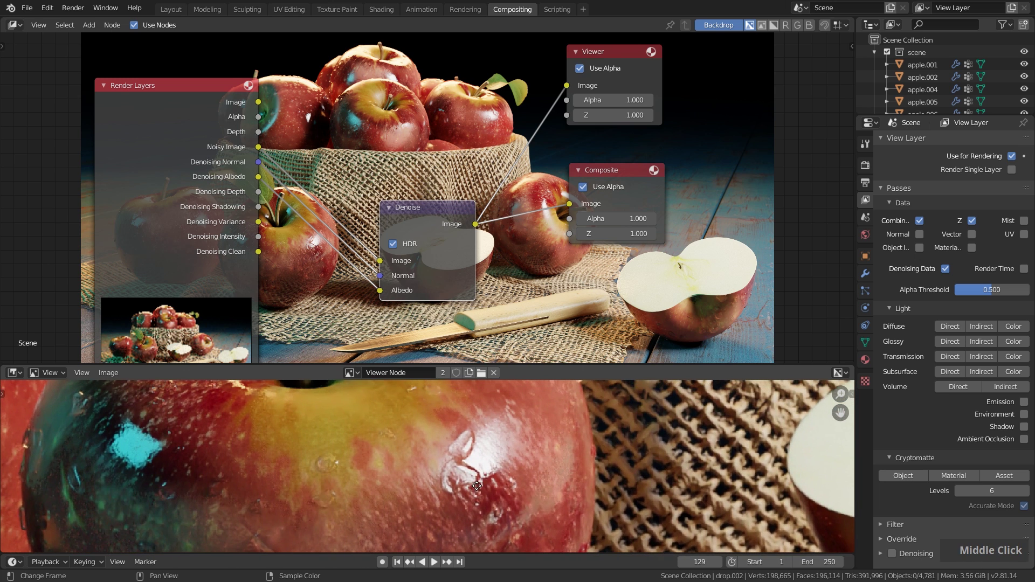
middle_drag(546, 237, 525, 259)
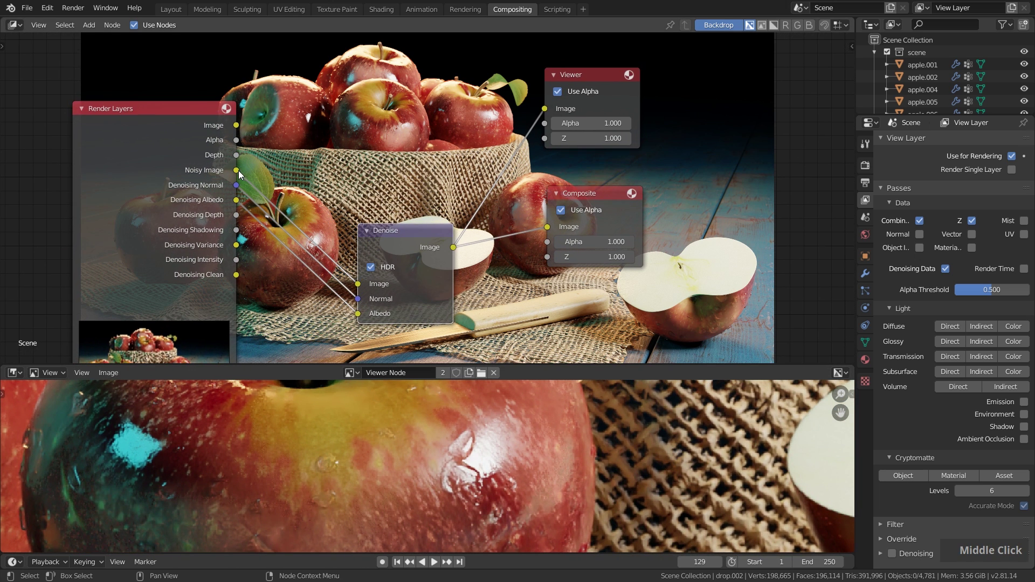
drag(237, 171, 545, 109)
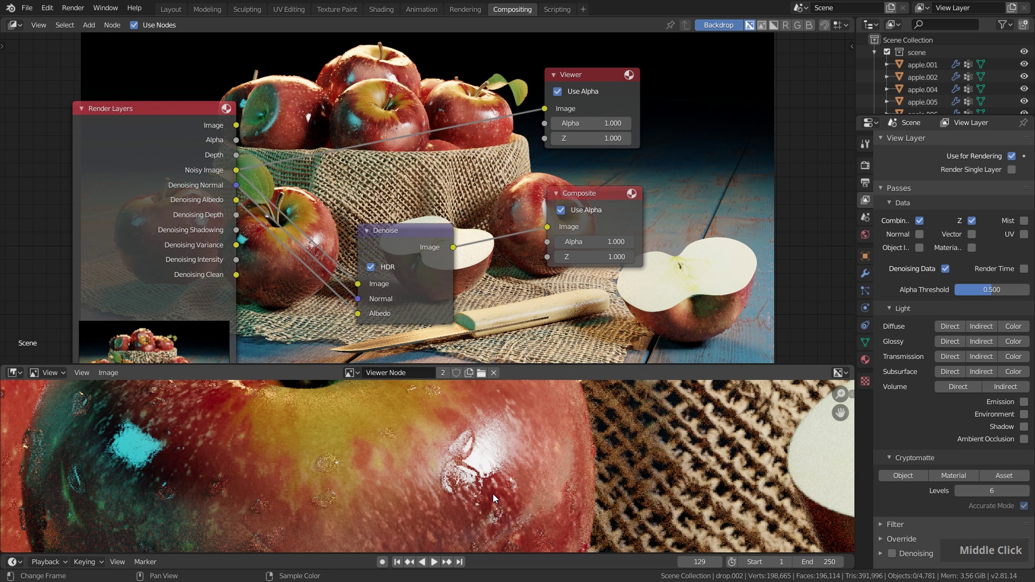
drag(453, 247, 545, 108)
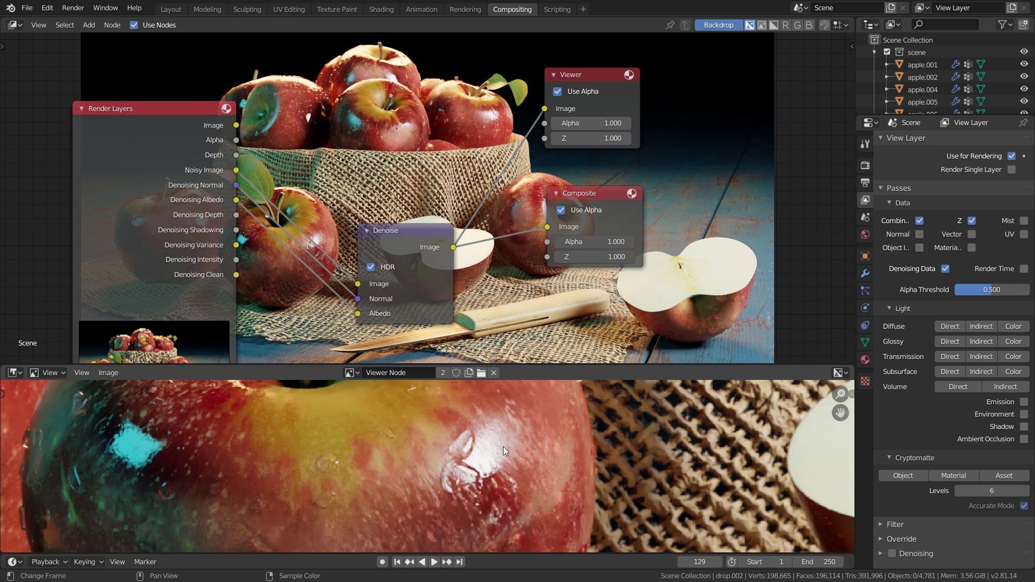
Collapse the View Layer and Passes settings sections
click(893, 138)
click(893, 153)
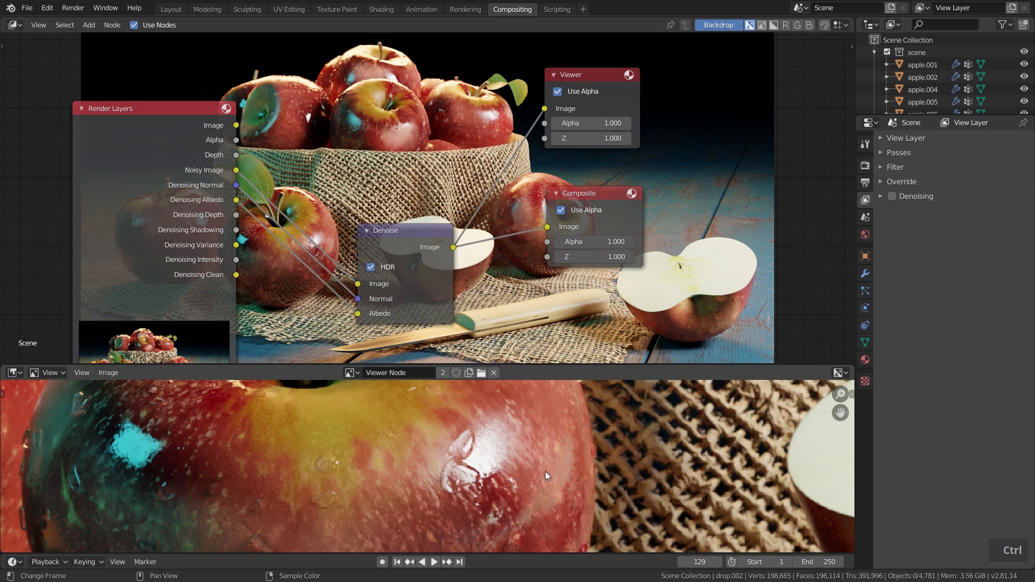
Maximize the Image Editor, frame the front apple closely and switch the displayed image to Render Result
key(ctrl+space)
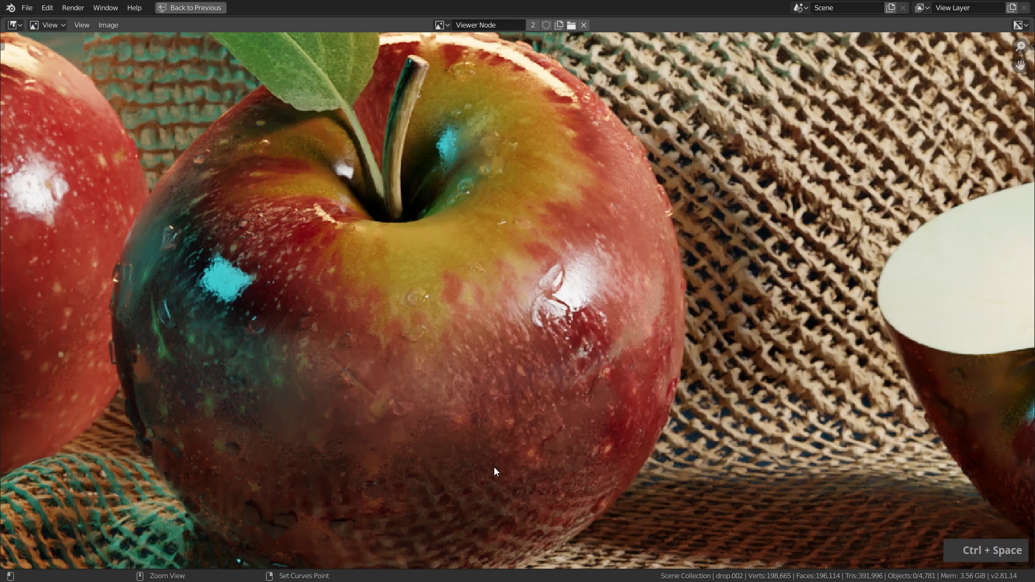
scroll(493, 467, down, 4)
middle_drag(611, 380, 532, 396)
scroll(394, 470, up, 5)
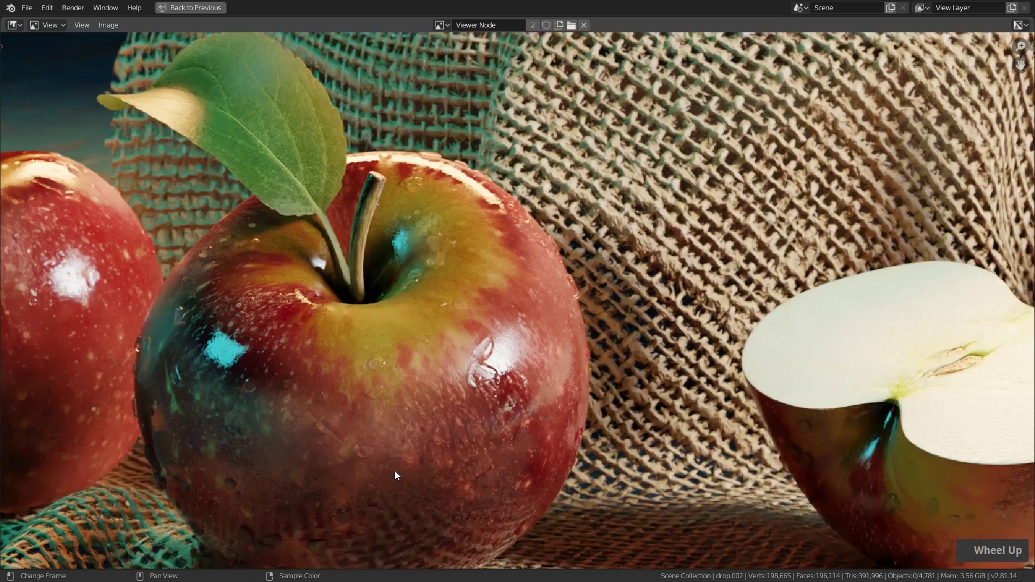
middle_drag(533, 335, 493, 359)
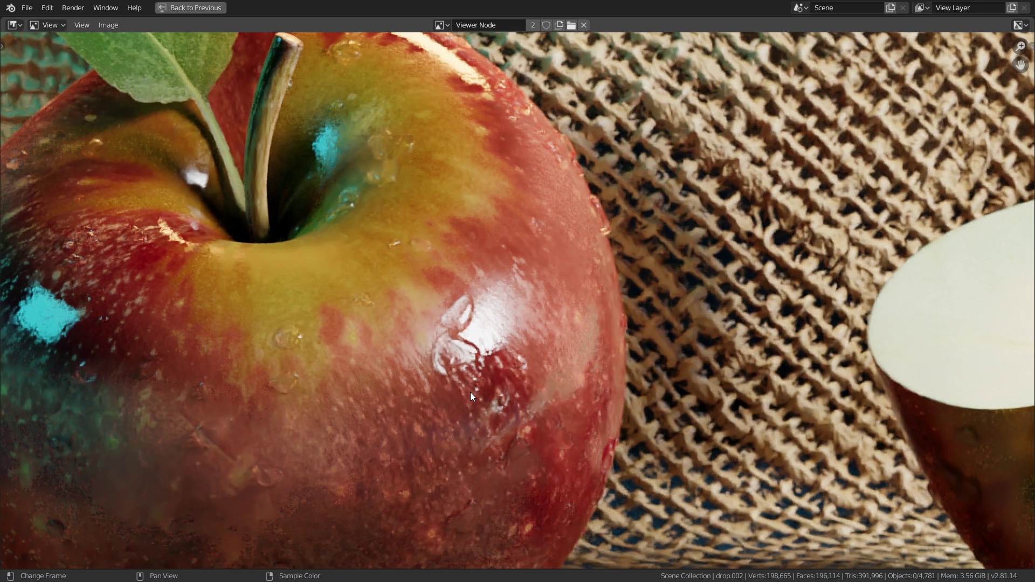
click(441, 24)
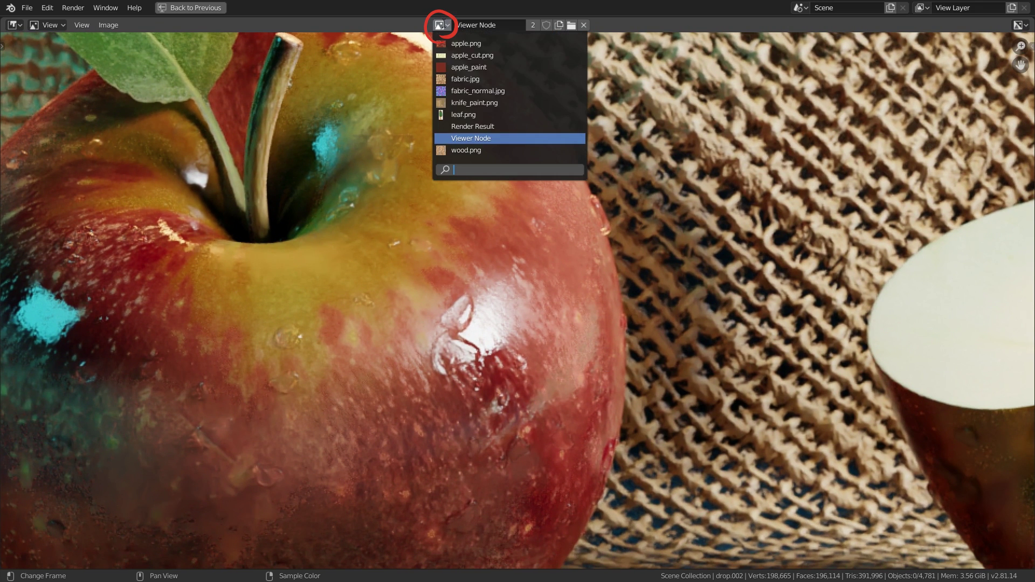
click(471, 127)
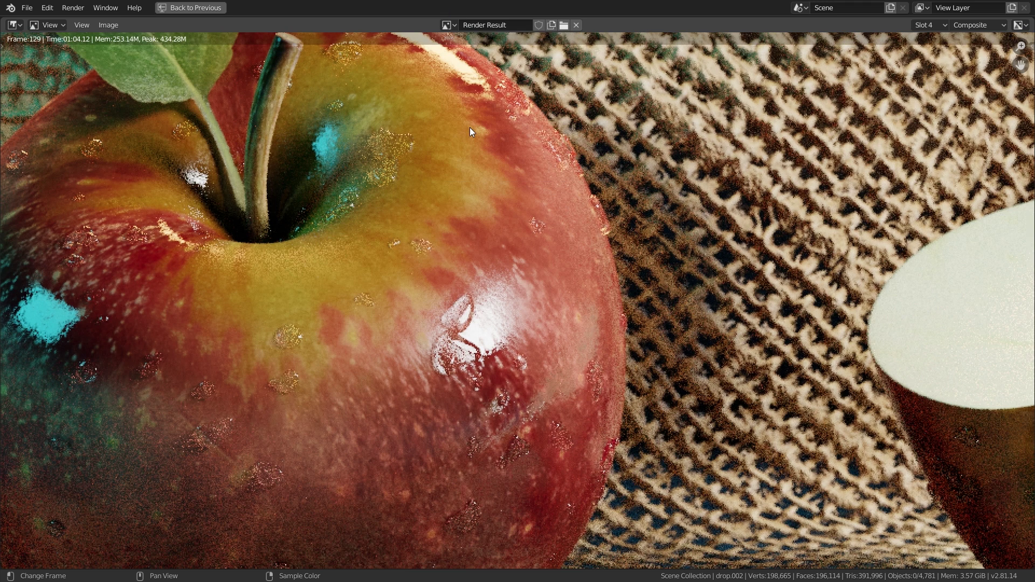
Restore the compositor layout, nudge the Composite node and reattach the Denoise image link to its Image input
key(ctrl+space)
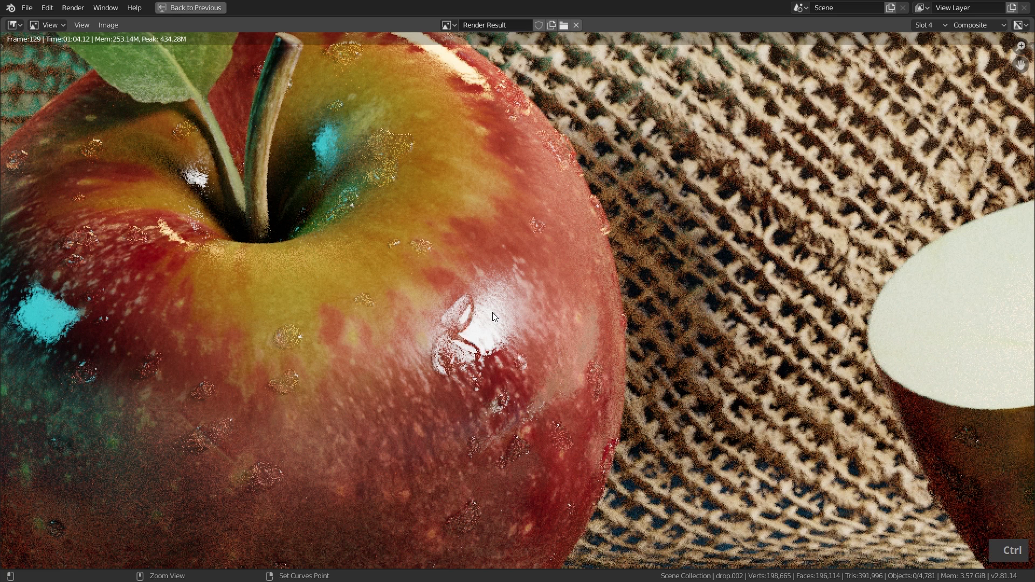
key(ctrl+space)
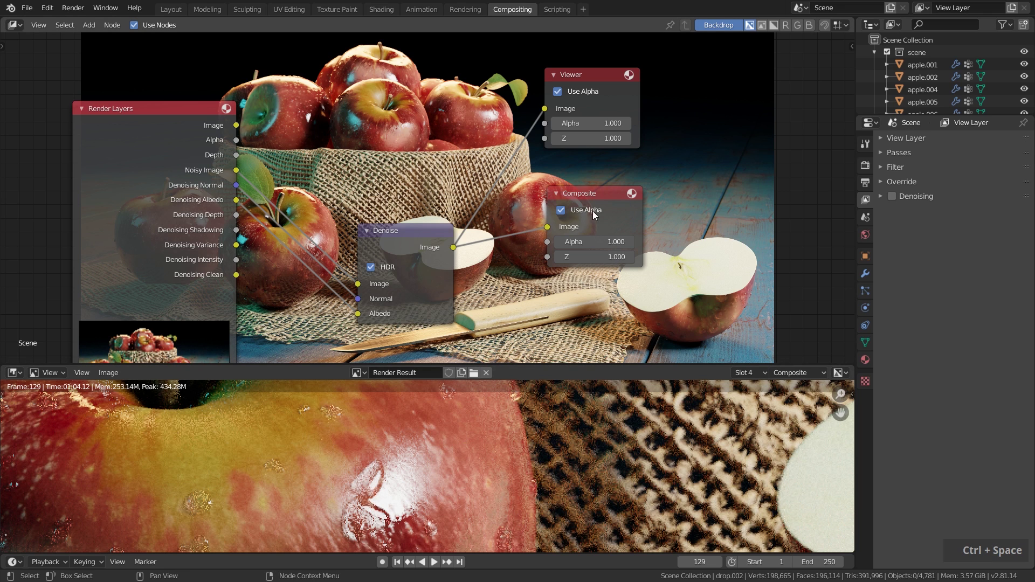
drag(580, 196, 575, 191)
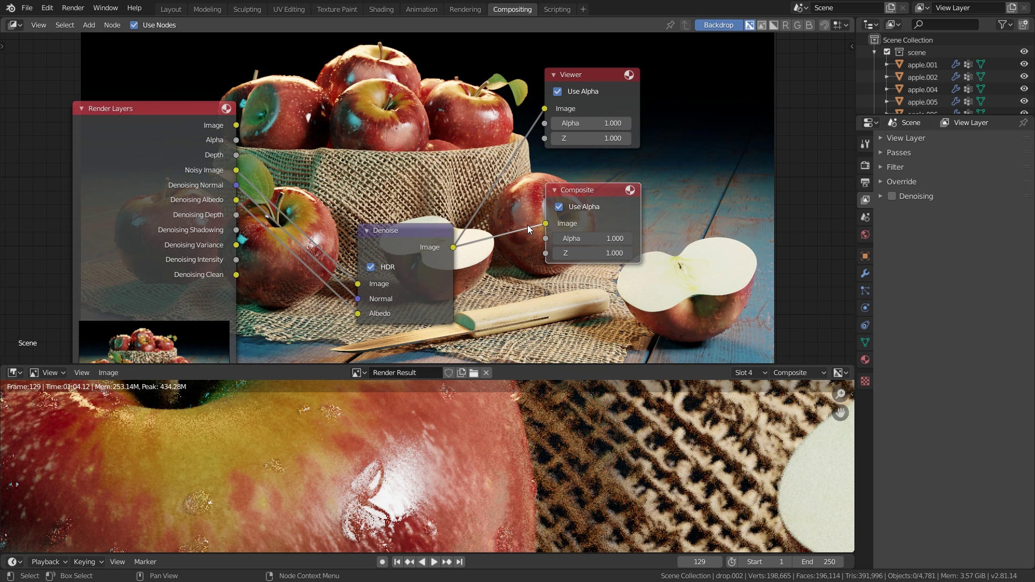
mouse_move(545, 223)
mouse_down()
mouse_move(522, 229)
mouse_move(545, 223)
mouse_up()
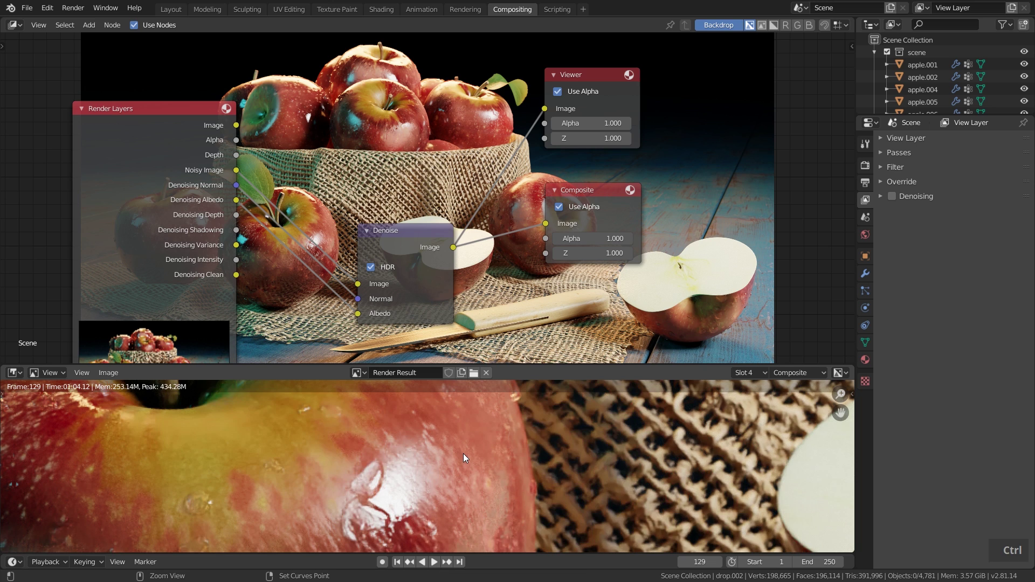
Maximize the Image Editor, display Slot 3 and examine the front apple's lower edge and the basket apples against the black background
key(ctrl+space)
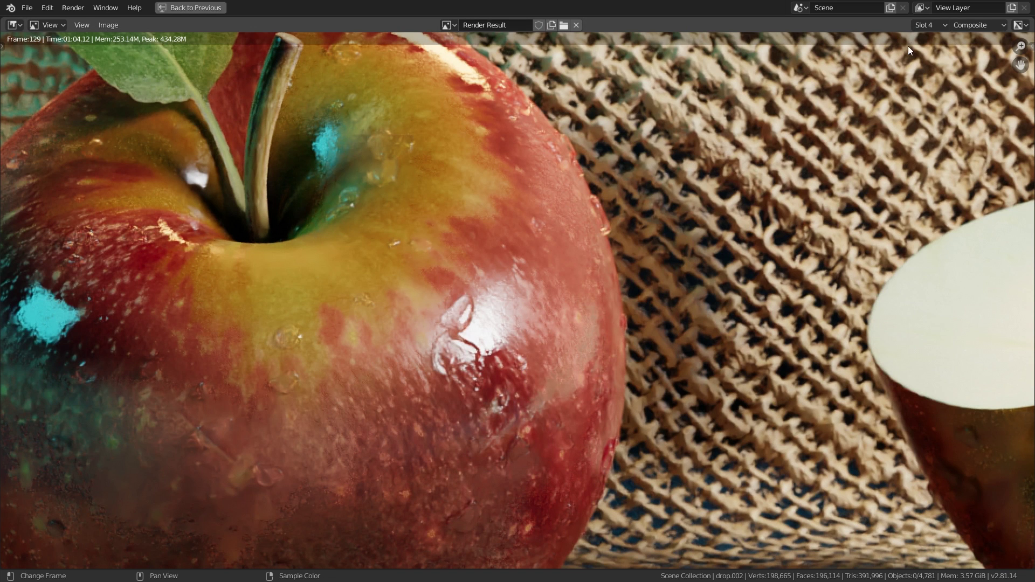
click(925, 25)
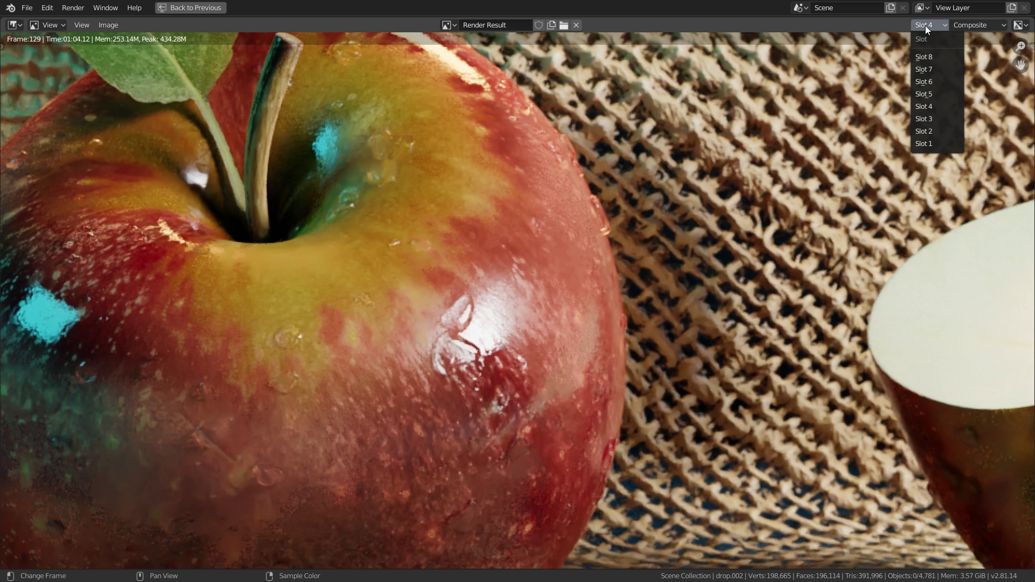
click(923, 119)
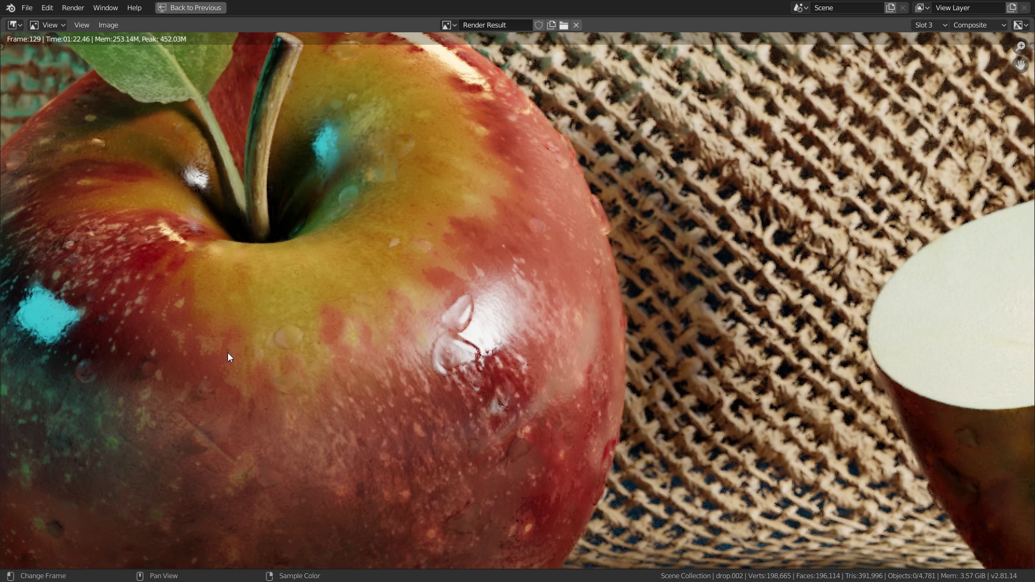
middle_drag(511, 456, 506, 293)
scroll(455, 459, up, 3)
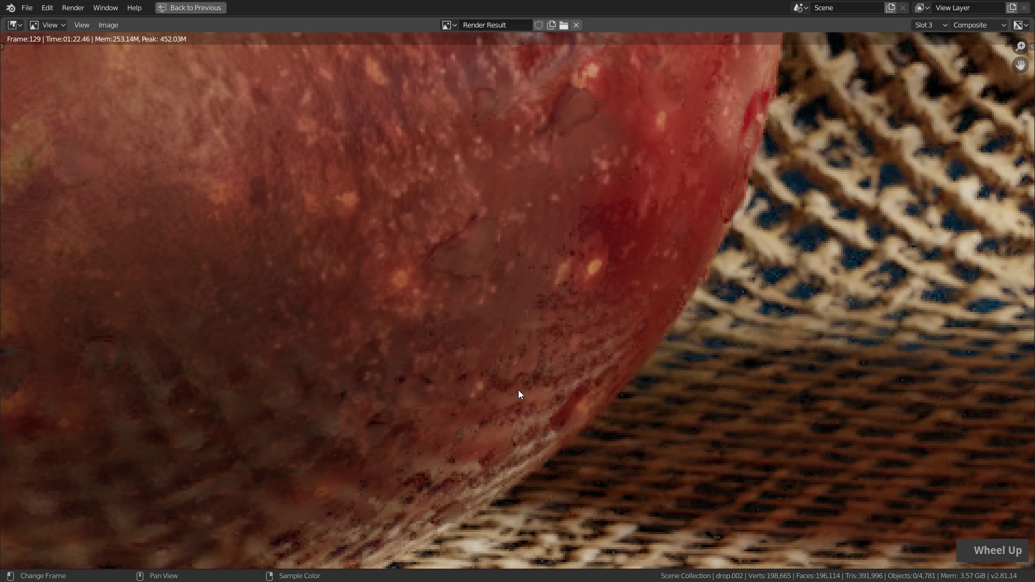
scroll(546, 360, down, 7)
middle_drag(731, 332, 578, 349)
scroll(755, 278, up, 10)
scroll(536, 337, down, 5)
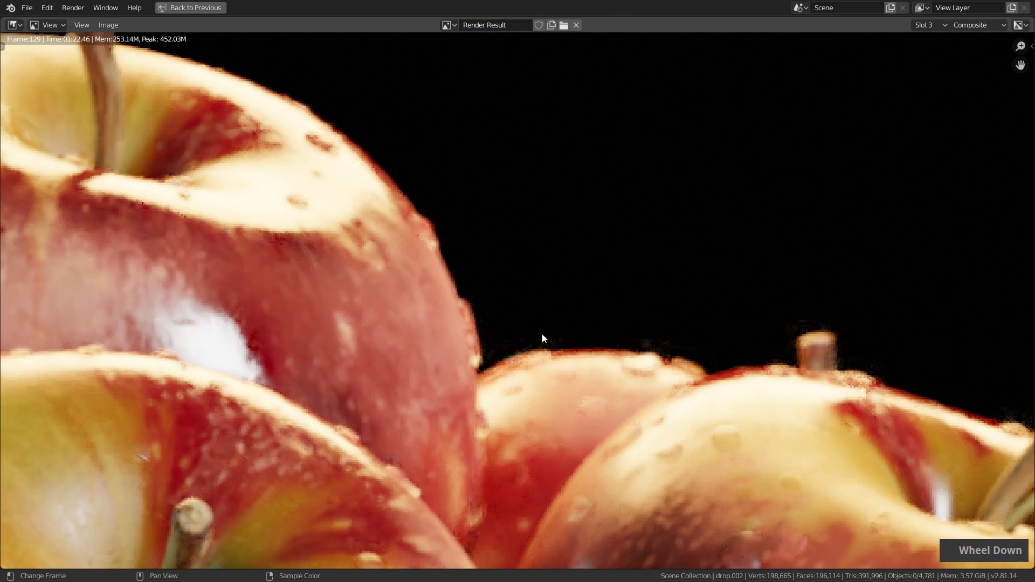
Display Slot 4 and examine the same basket apples, then the front apple up close
click(928, 25)
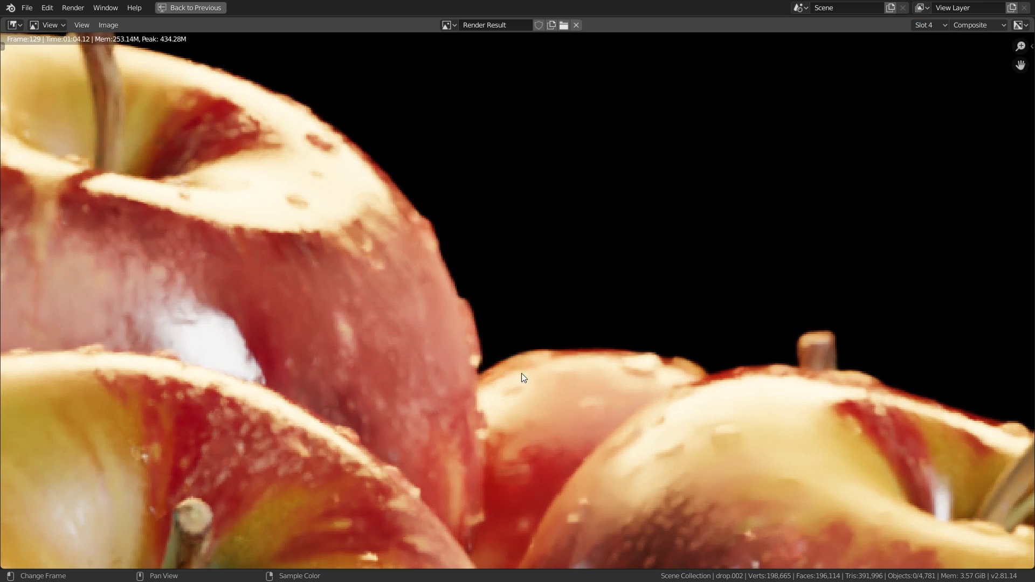
scroll(516, 332, down, 6)
middle_drag(506, 425, 608, 213)
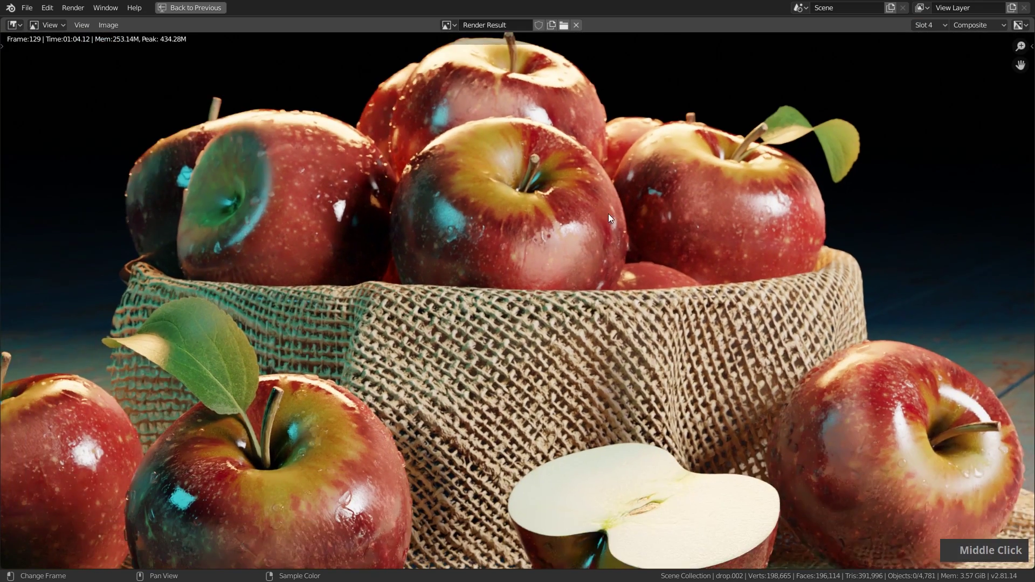
middle_drag(435, 482, 523, 334)
scroll(383, 387, up, 4)
middle_drag(383, 386, 458, 314)
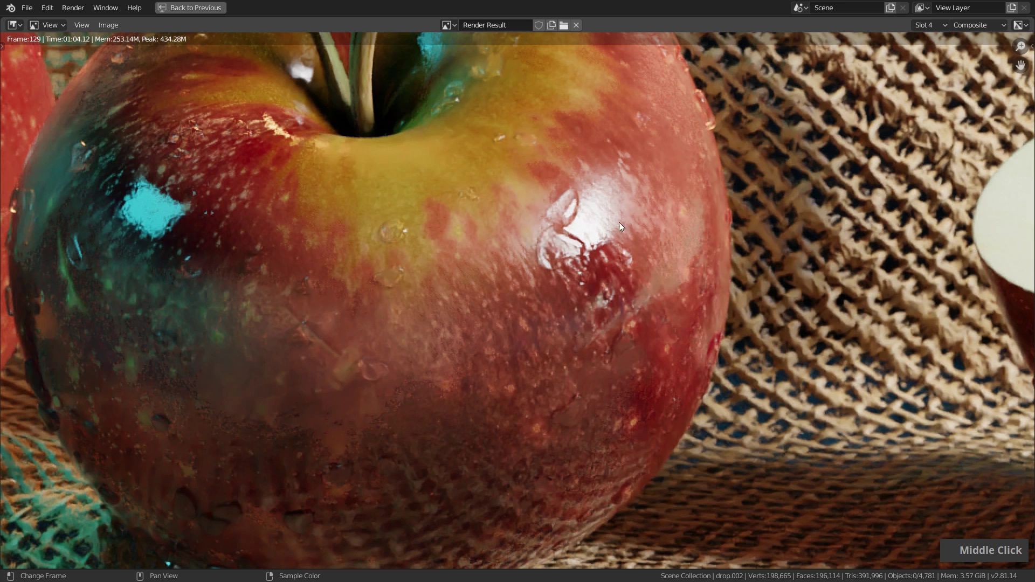
Compare the front apple's surface detail by switching the render result to Slot 3 and back to Slot 4
middle_drag(619, 222, 608, 247)
click(941, 25)
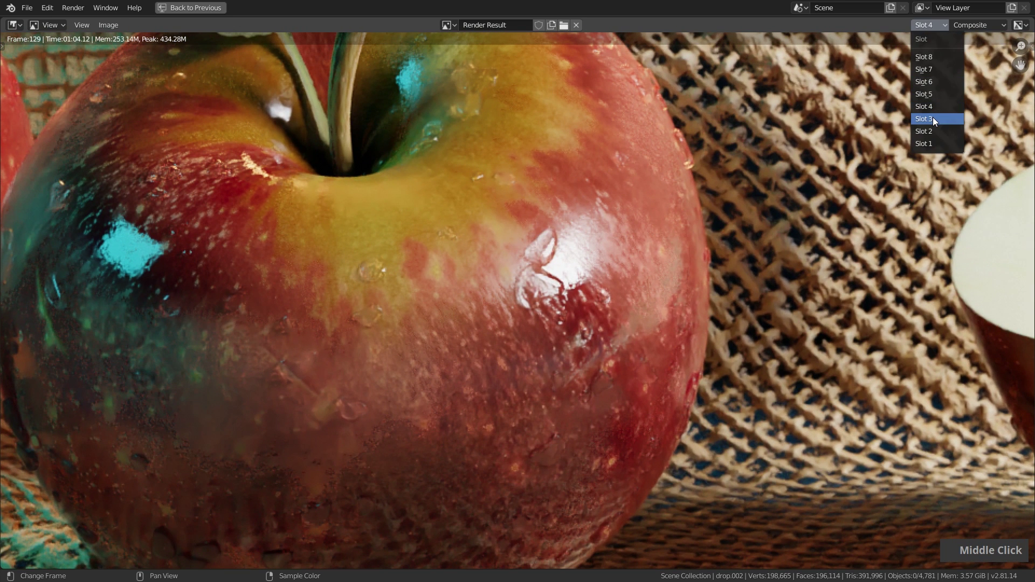
click(933, 118)
click(930, 26)
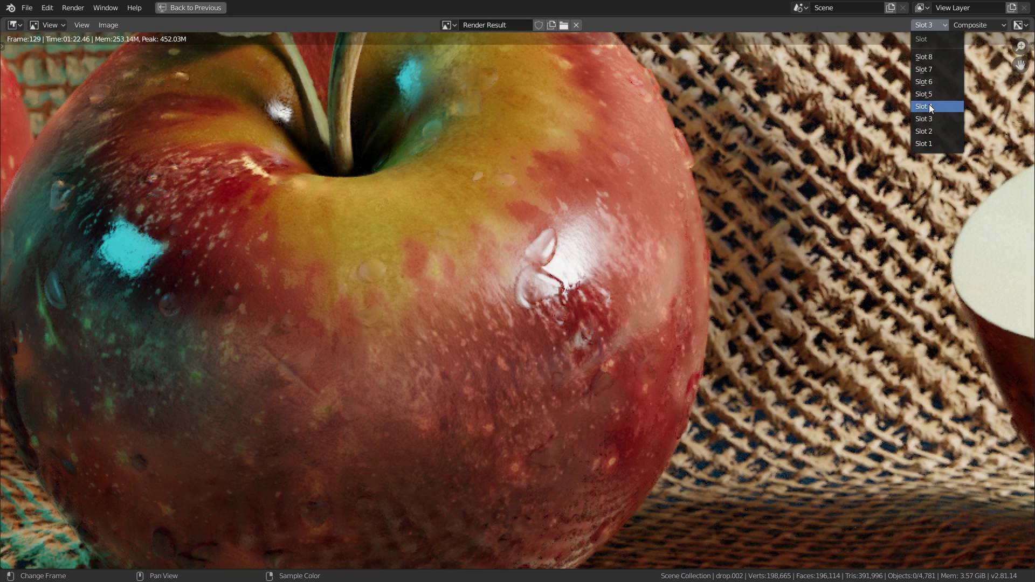
click(931, 107)
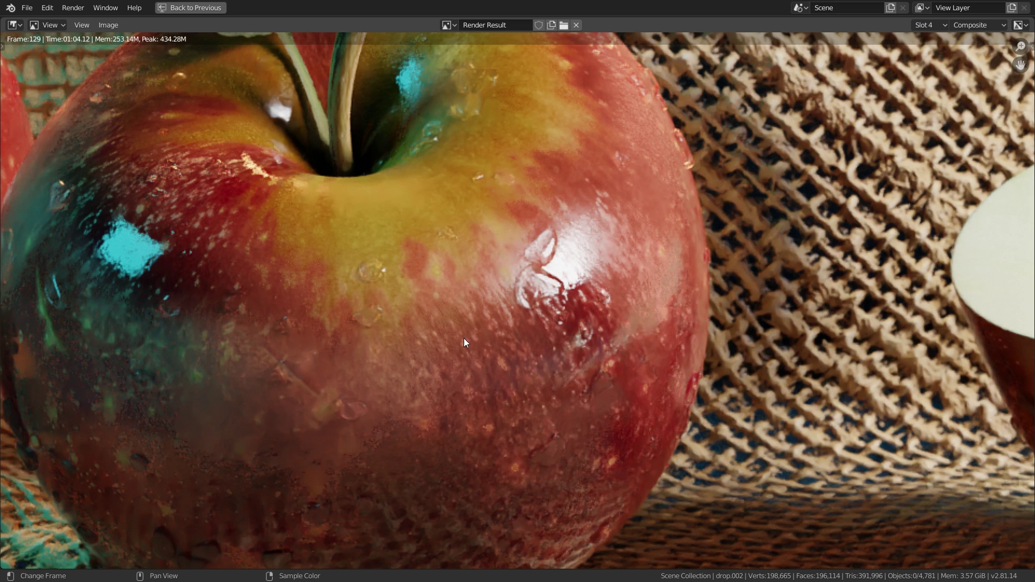
Restore the compositor layout and set the Cycles render samples to 256
scroll(463, 337, down, 7)
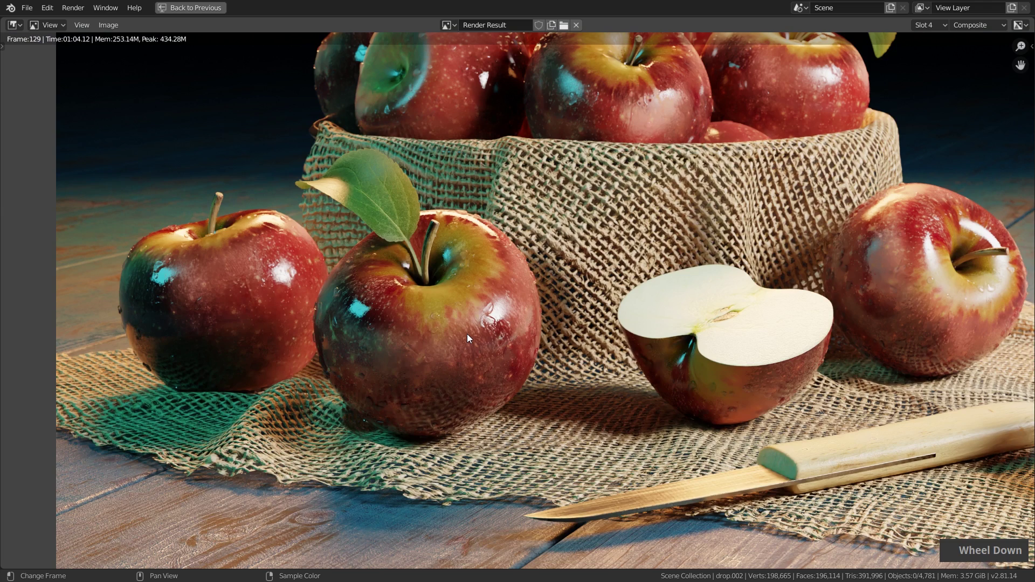
middle_drag(604, 230, 525, 279)
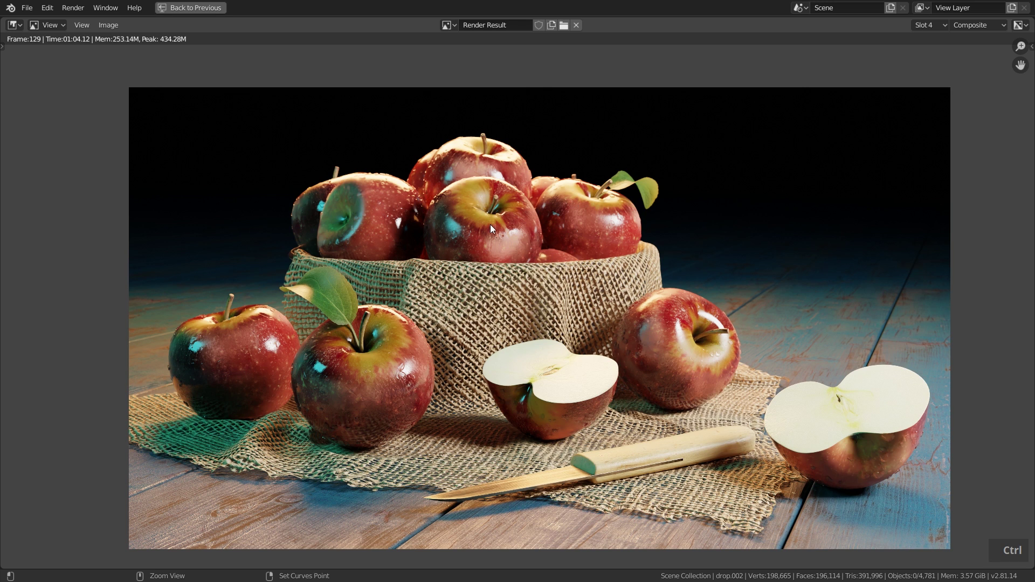
key(ctrl+space)
click(865, 165)
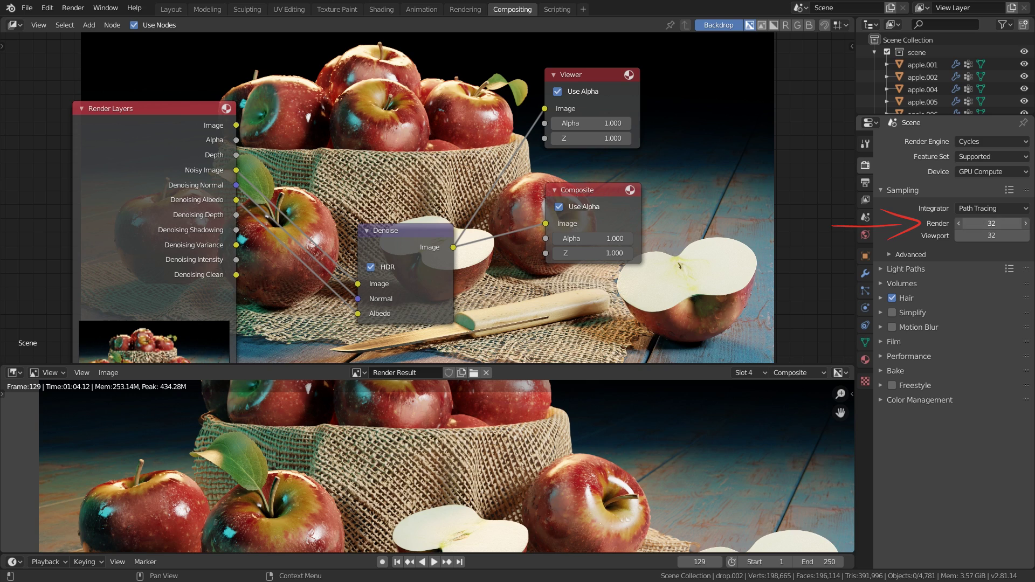
click(982, 223)
text(256)
key(Return)
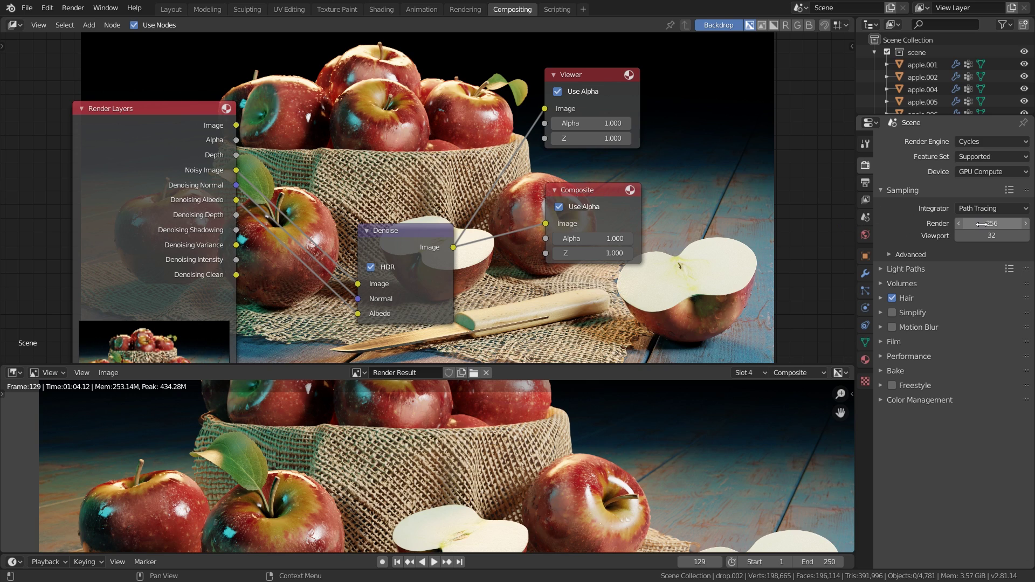
Choose Slot 5 for the render result, maximize the Image Editor and render the scene
click(758, 374)
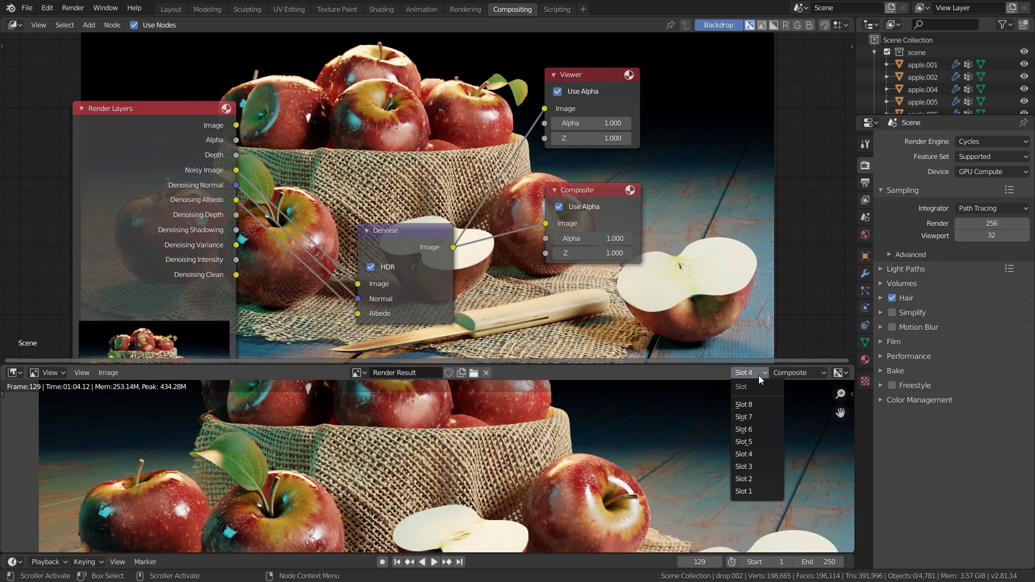
click(755, 441)
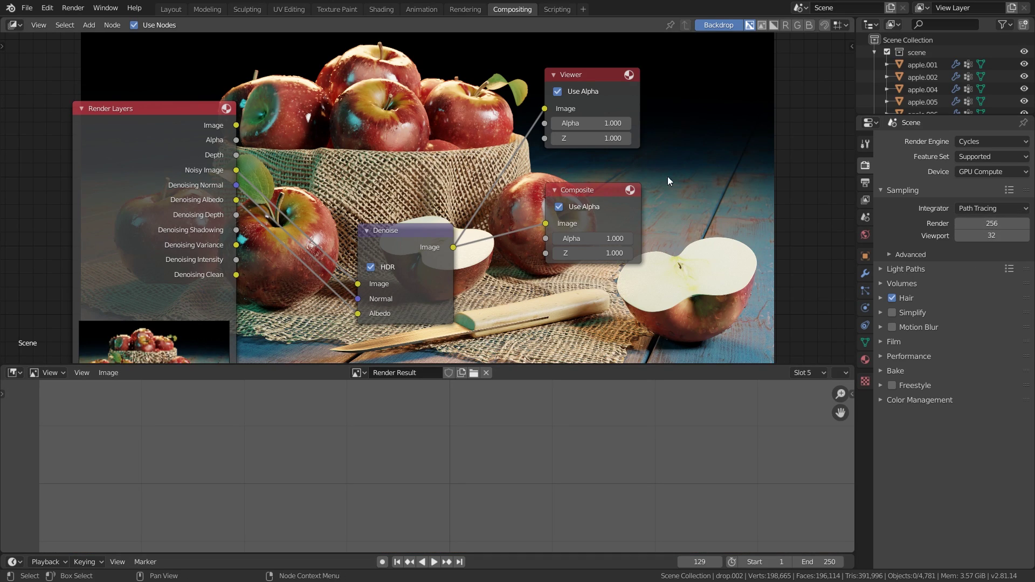
key(ctrl+space)
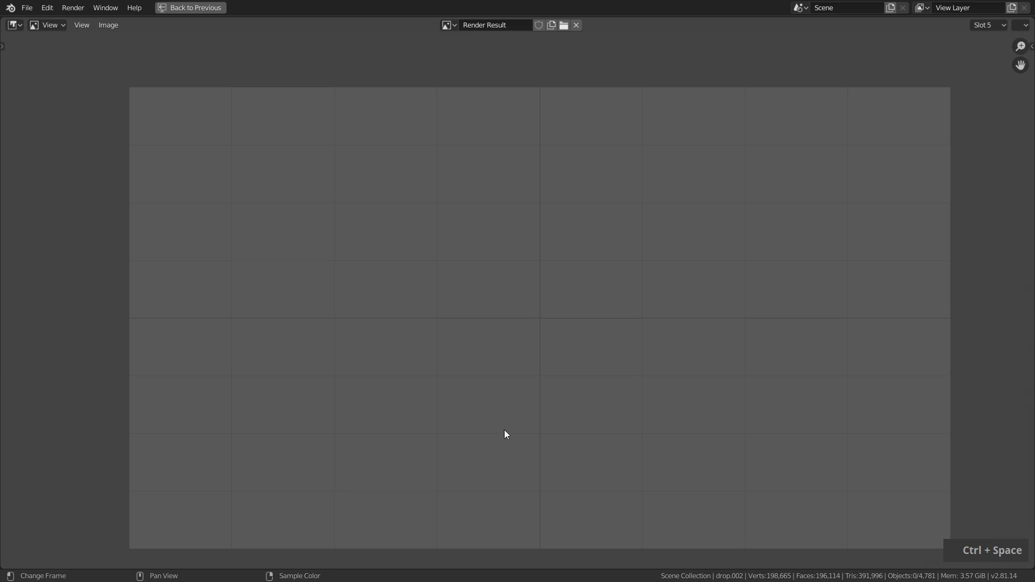
middle_drag(628, 393, 597, 381)
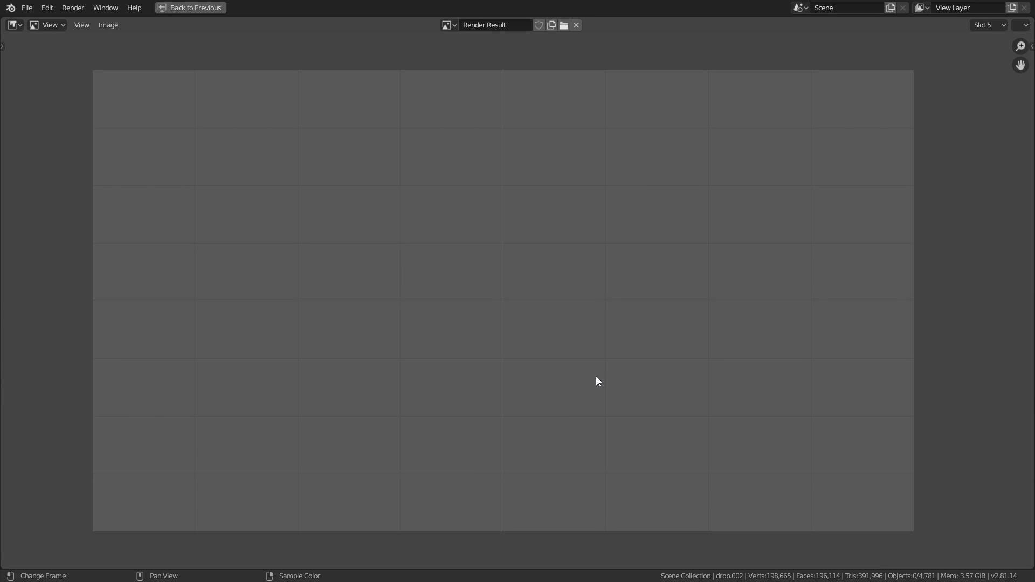
key(F12)
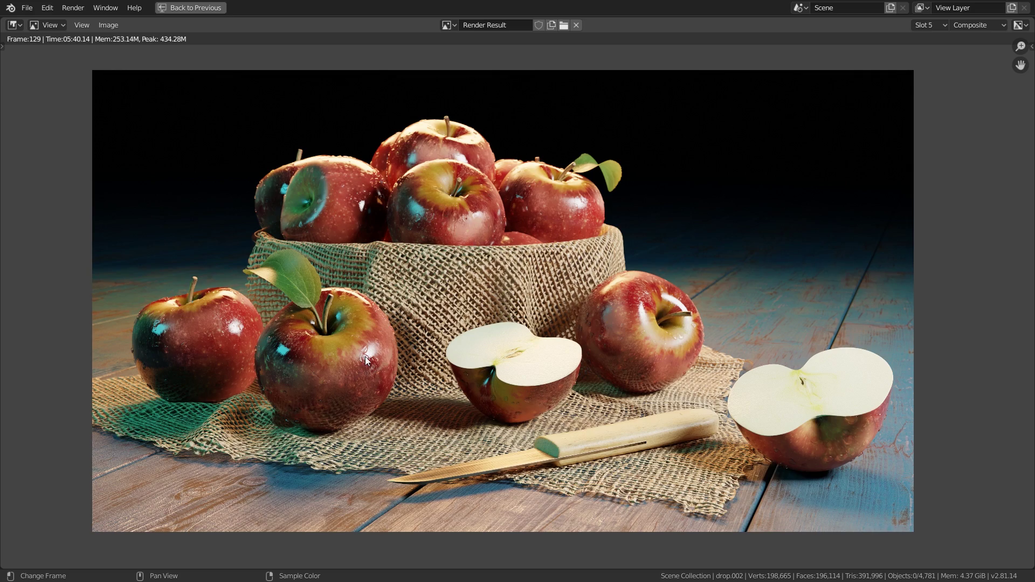
Inspect the front apple and the burlap around it in the new 256-sample render
scroll(352, 377, up, 5)
middle_drag(425, 353, 554, 357)
scroll(501, 378, up, 1)
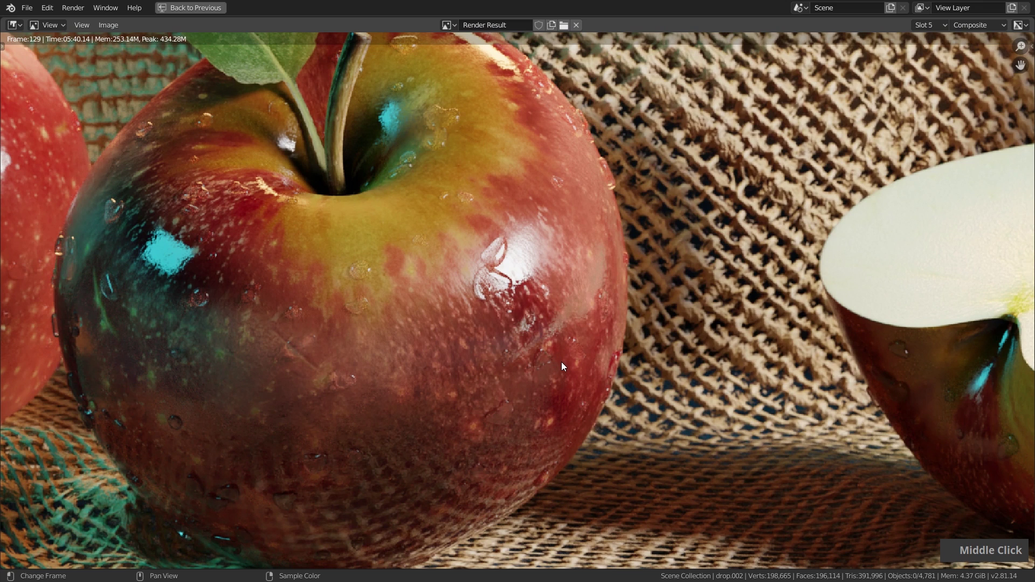
Restore the compositor layout and connect the Noisy Image pass to the Composite node's Image input
key(ctrl)
key(ctrl+space)
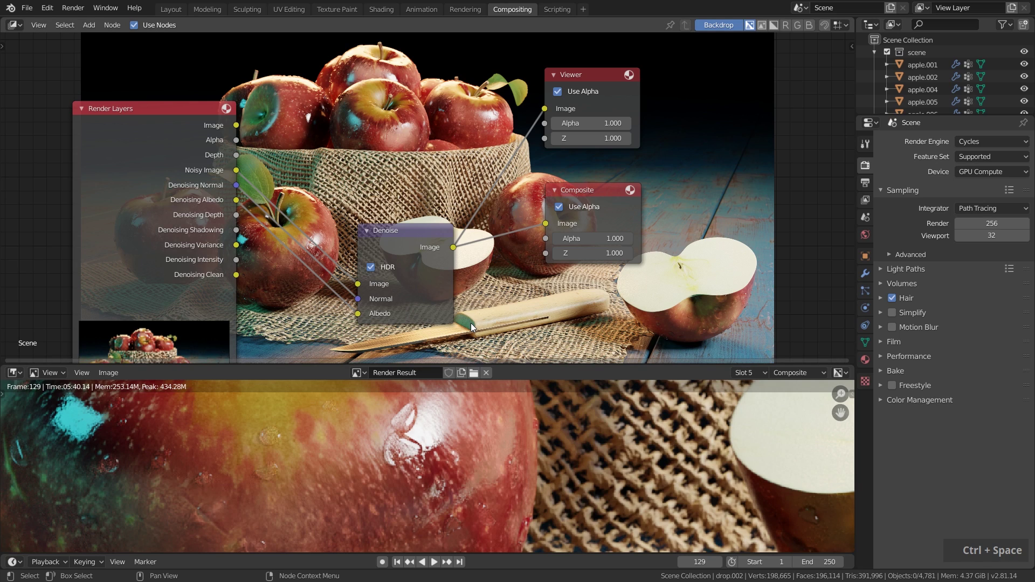
drag(237, 170, 545, 224)
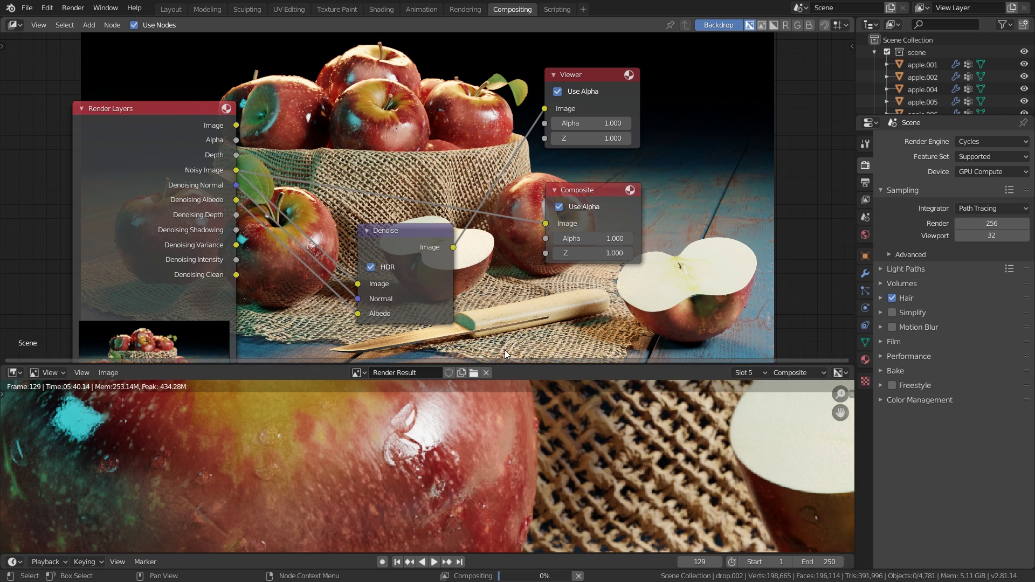
Maximize the Image Editor and examine the noise around the halved apple and the whole apple beside it
key(ctrl+space)
scroll(461, 426, down, 1)
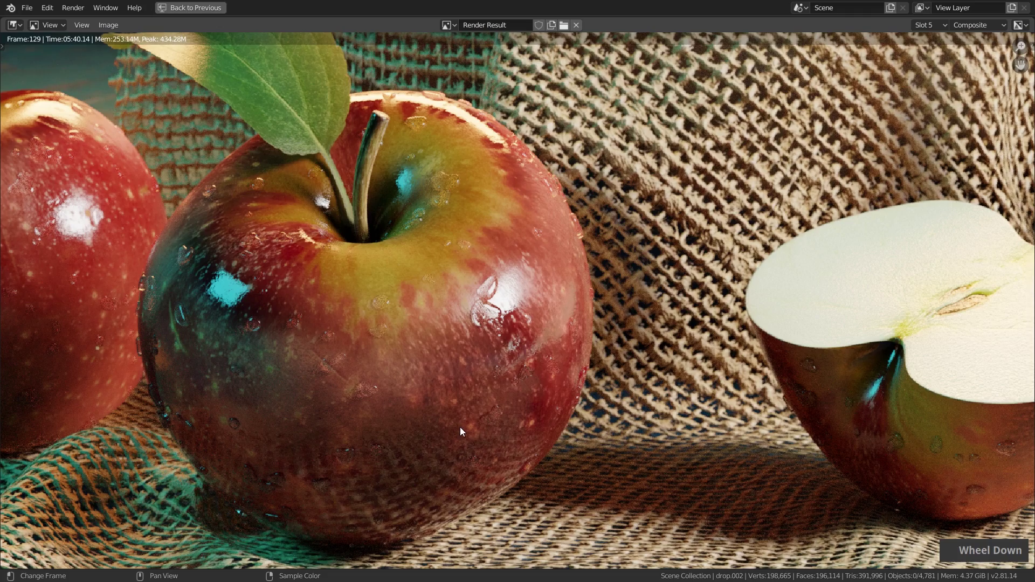
middle_drag(666, 265, 76, 317)
scroll(587, 332, up, 2)
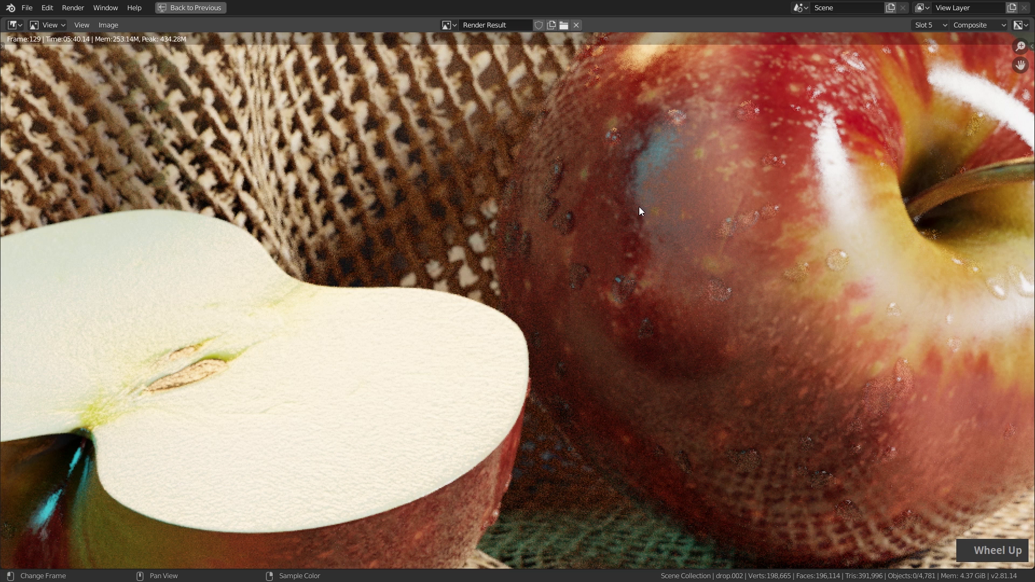
middle_drag(639, 206, 638, 254)
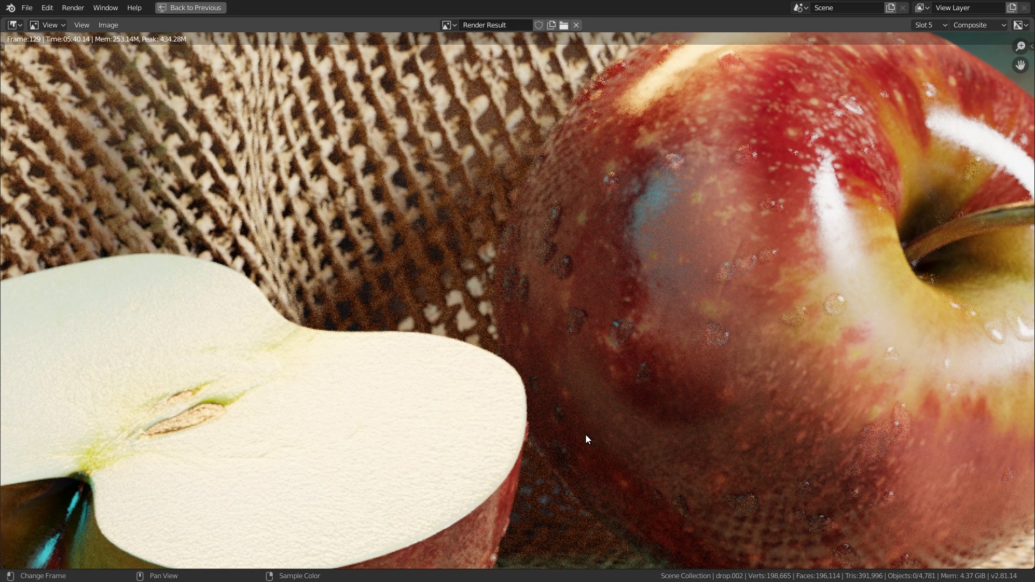
Examine the noise on the front apple's skin and water drops in the undenoised render
middle_drag(248, 402, 748, 342)
middle_drag(205, 378, 808, 319)
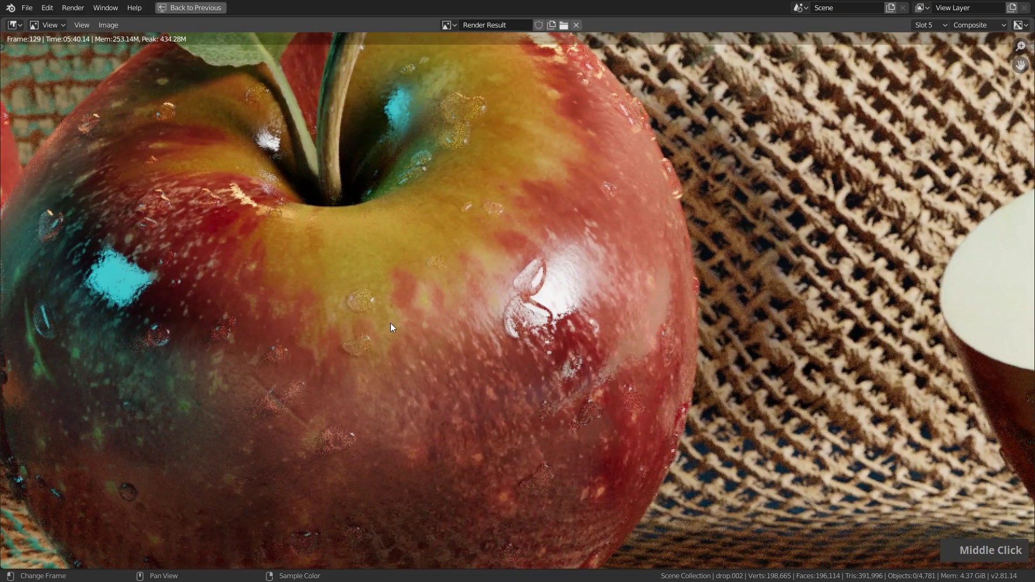
scroll(390, 322, up, 1)
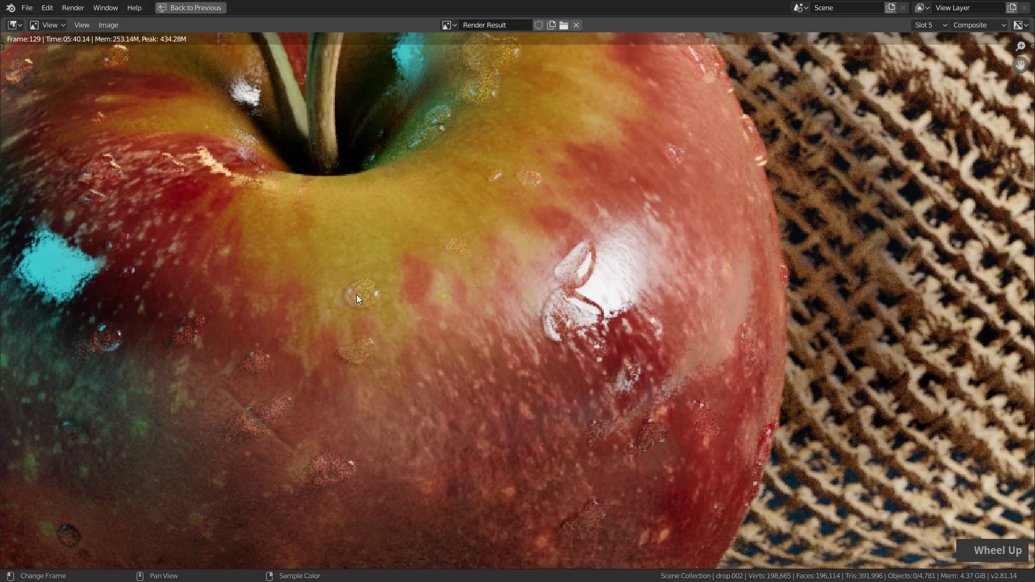
scroll(357, 294, down, 2)
Restore the compositor layout, connect the Denoise node's Image output to the Composite node's Image input, and maximize the Image Editor again
key(ctrl+space)
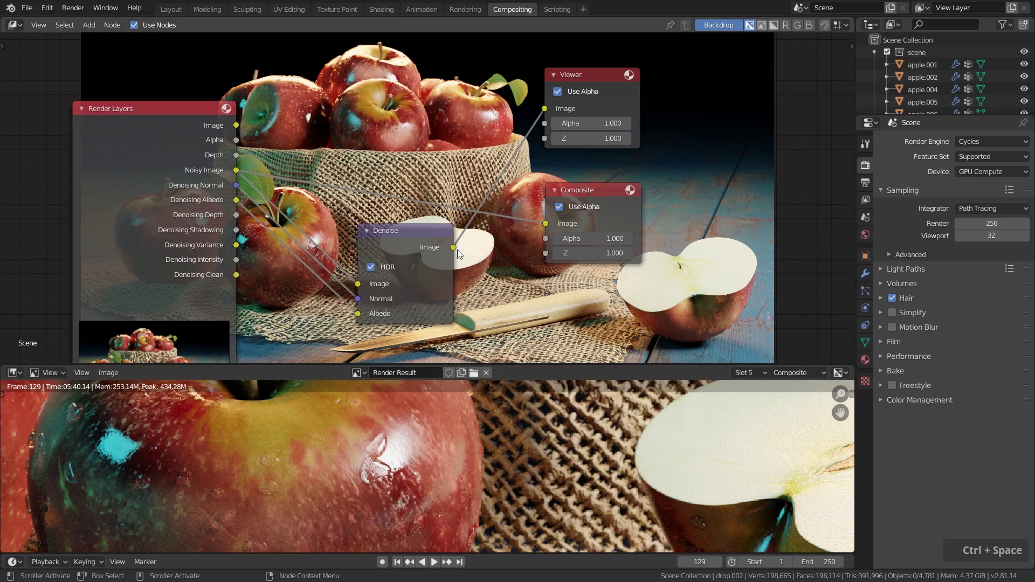
drag(456, 249, 544, 223)
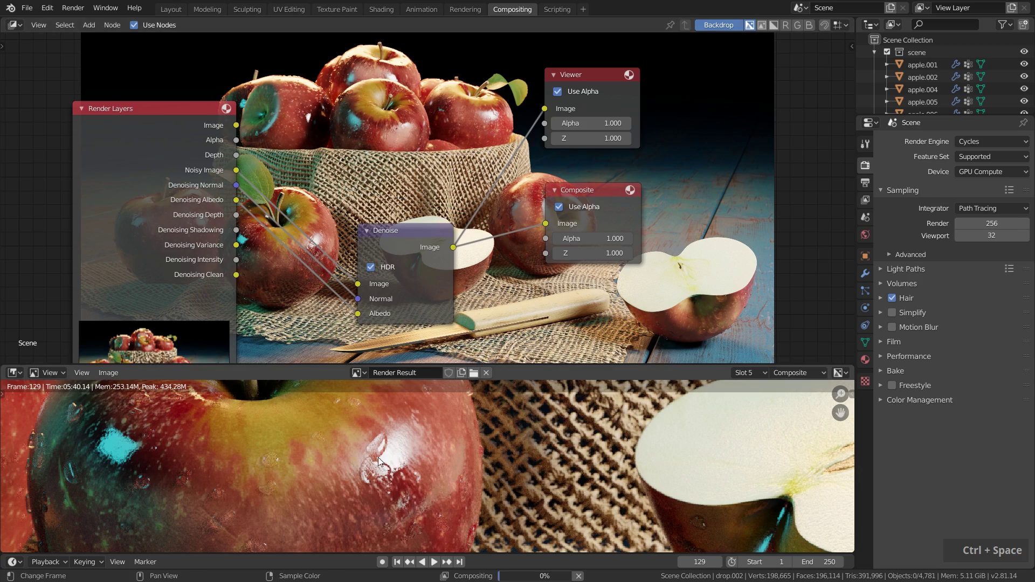
key(ctrl+space)
Inspect the denoised render around the front apple's highlights and water drops, the neighbouring apples and the burlap
scroll(352, 359, up, 1)
middle_click(352, 359)
scroll(396, 360, up, 1)
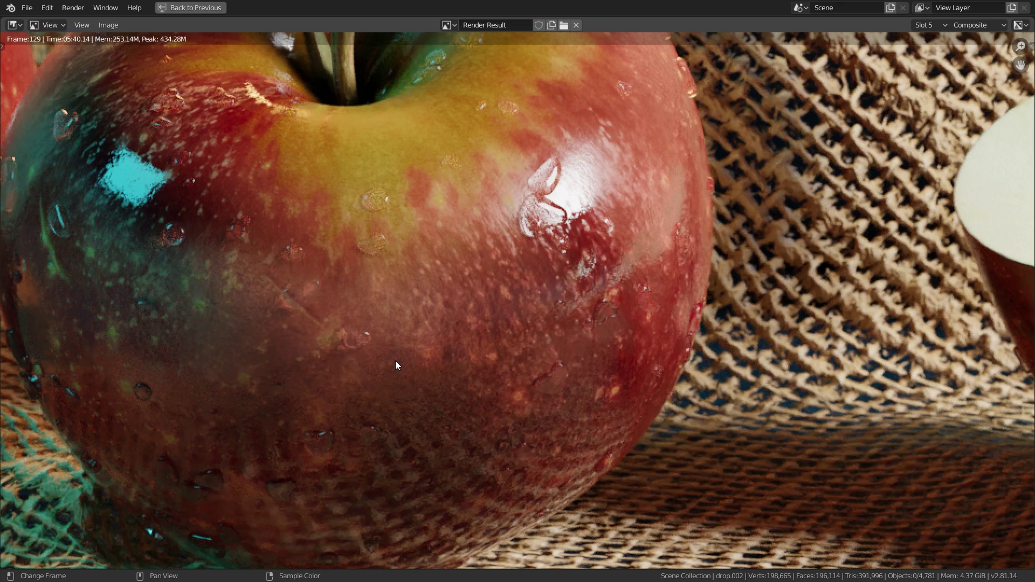
middle_drag(400, 338, 613, 368)
scroll(366, 282, up, 3)
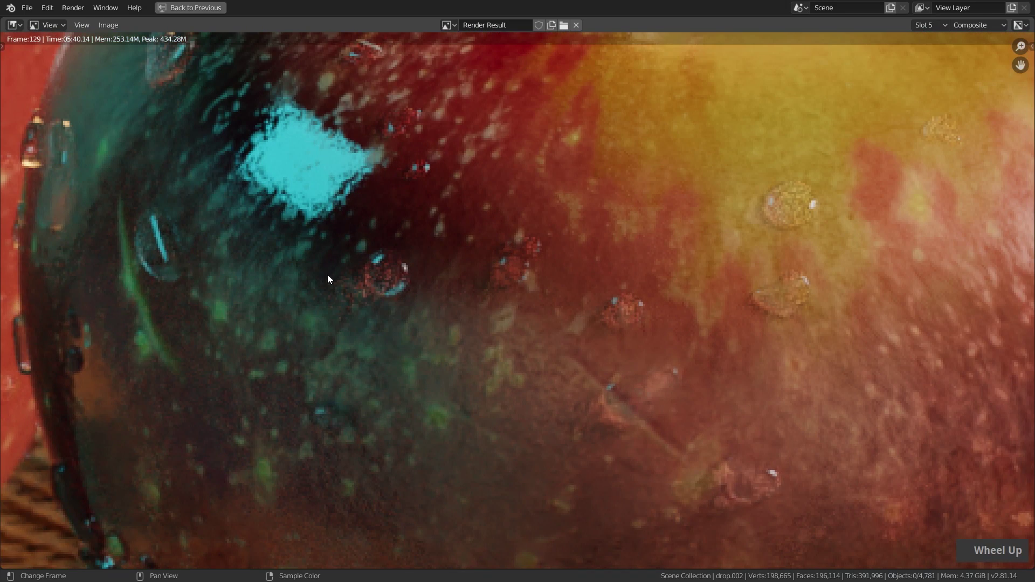
scroll(390, 272, down, 3)
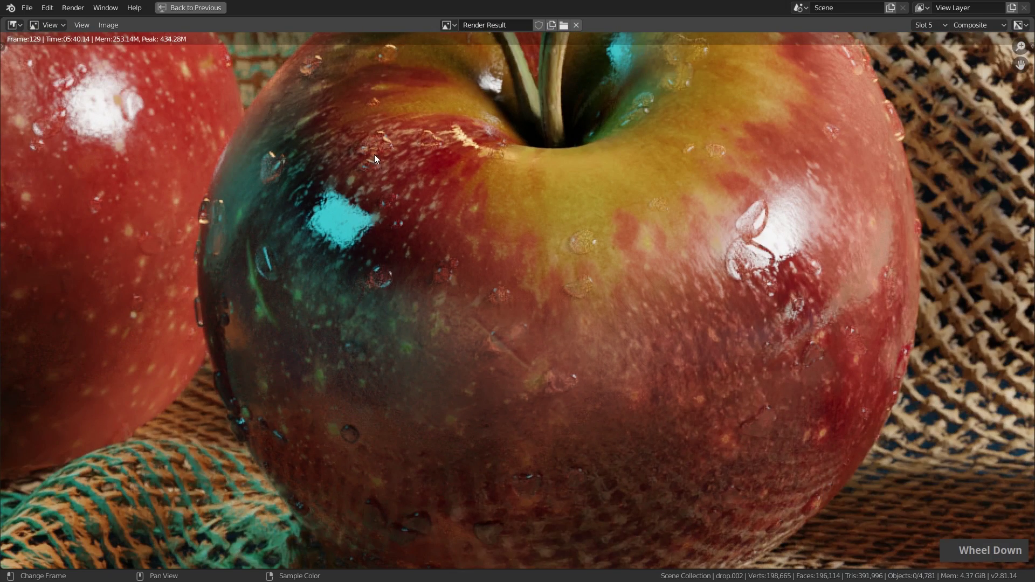
middle_drag(374, 155, 437, 328)
scroll(384, 262, down, 2)
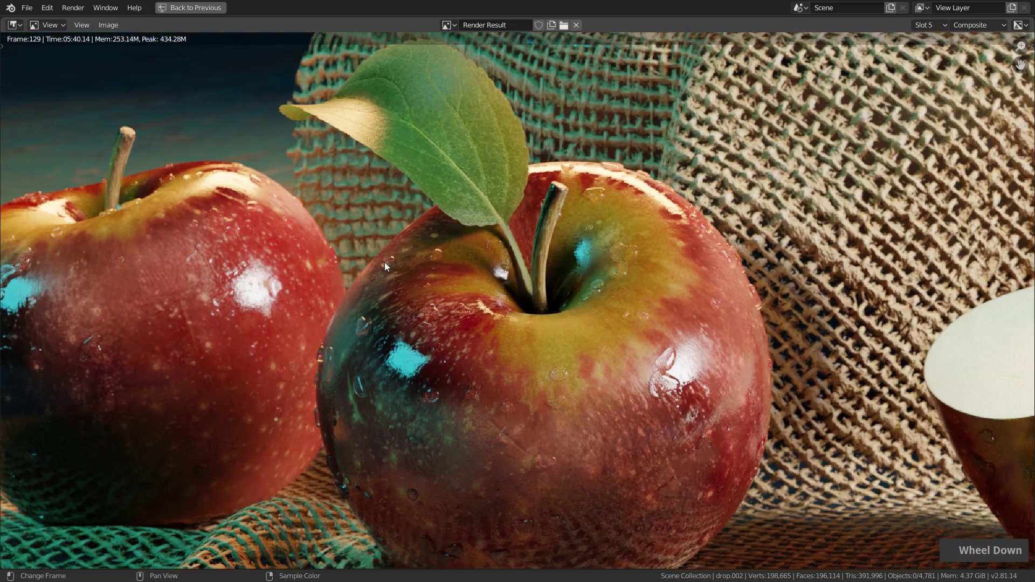
middle_drag(719, 294, 501, 261)
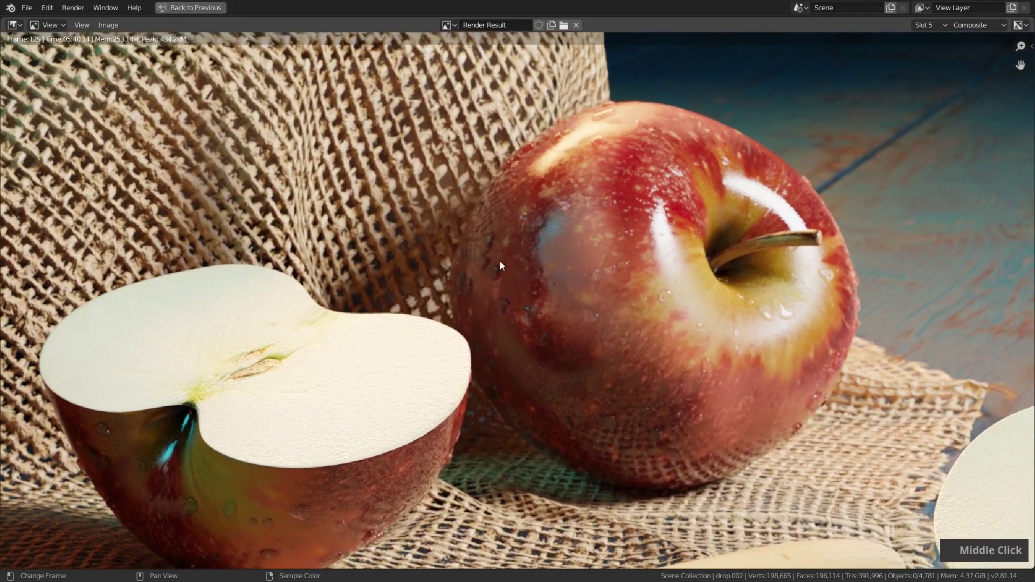
scroll(663, 315, up, 1)
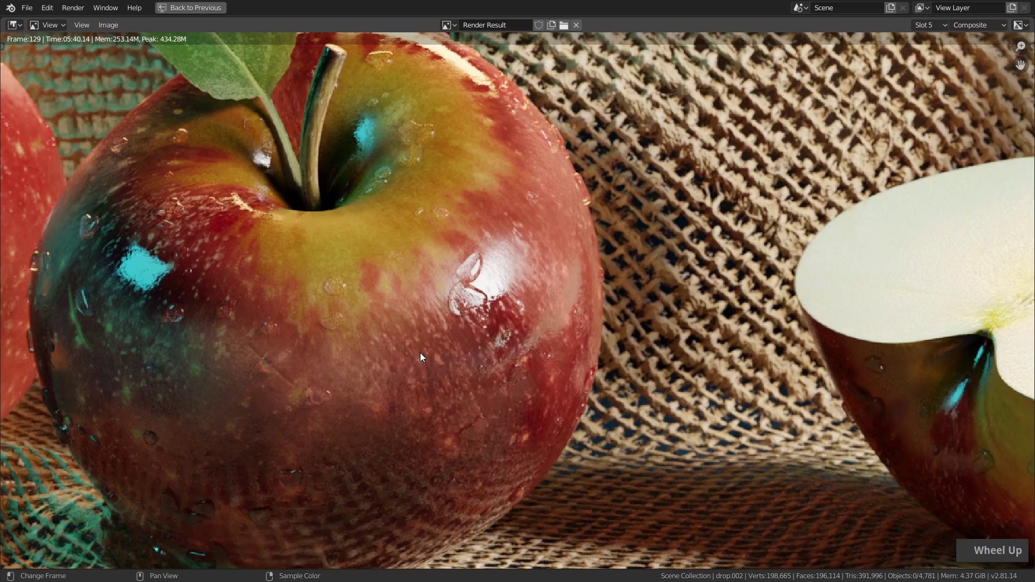
middle_drag(419, 353, 484, 295)
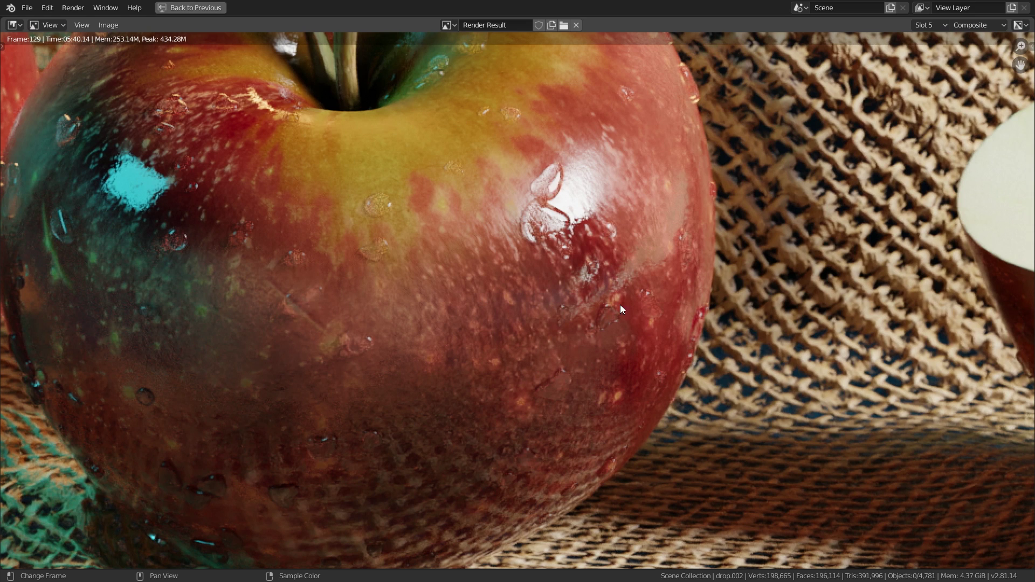
Compare the front apple in Slot 4 with the denoised render in Slot 5
click(926, 25)
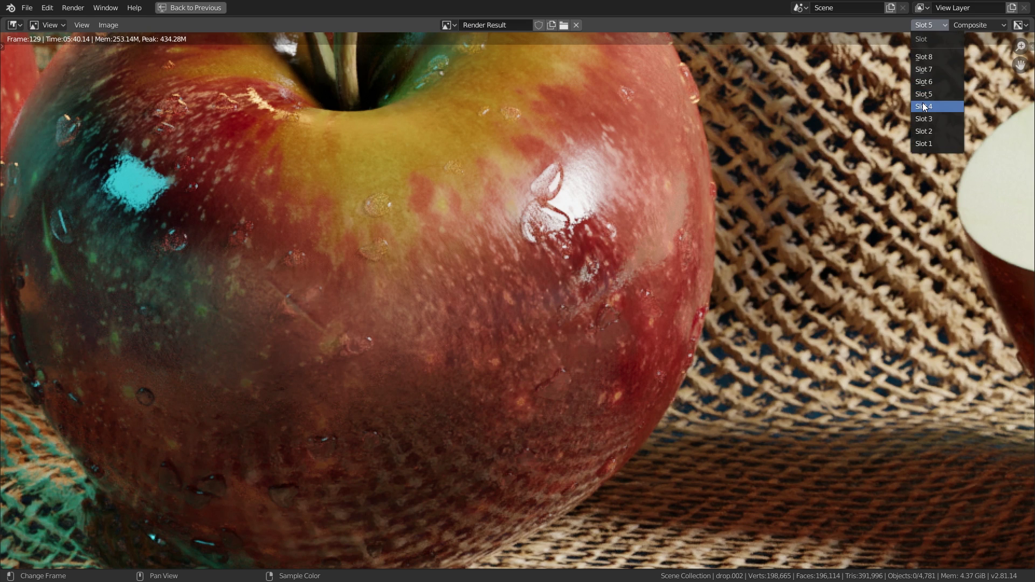
click(924, 106)
click(925, 25)
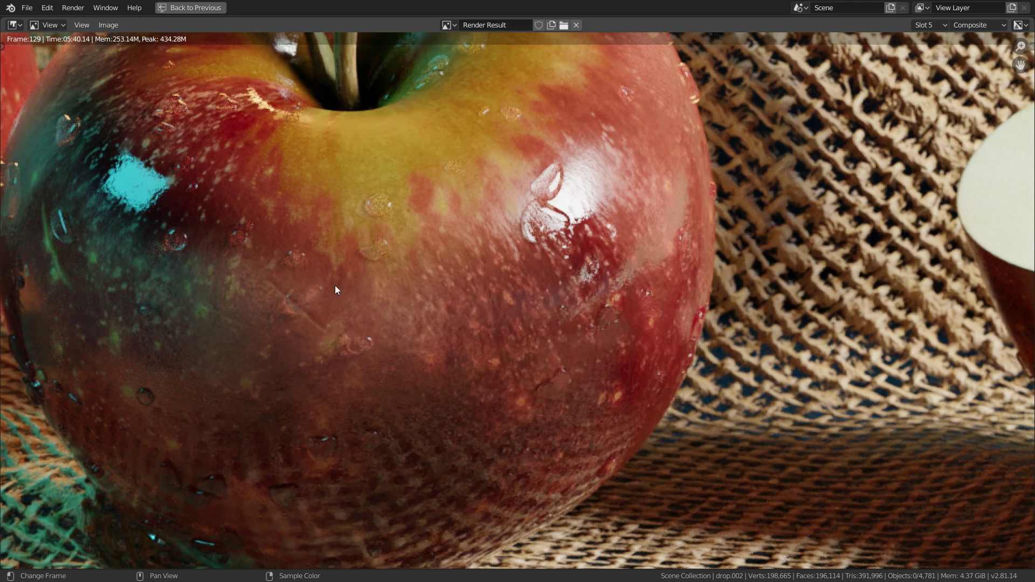
Review the complete denoised still life, with a closer look at the front apple and the halved apple
scroll(541, 378, down, 5)
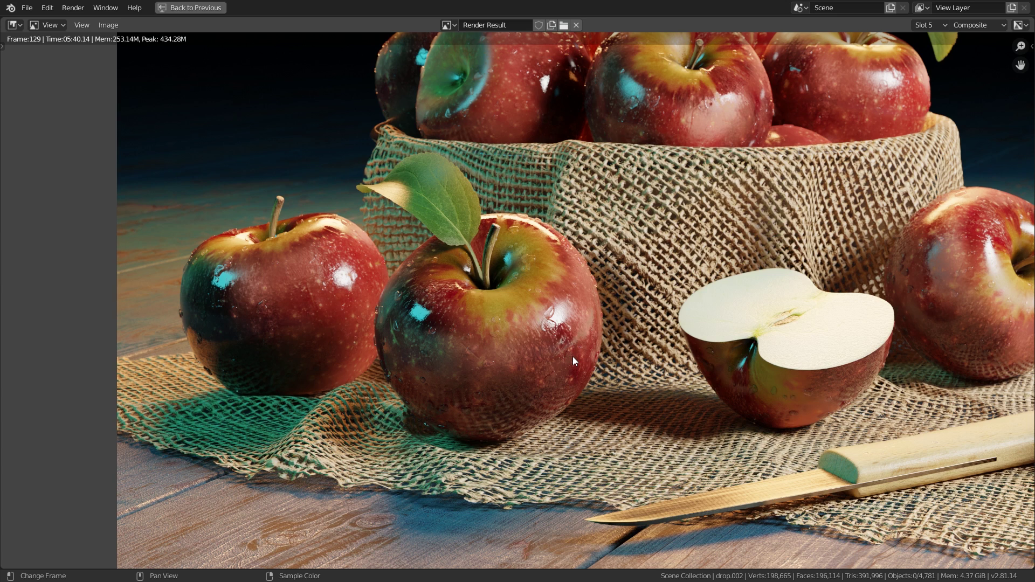
scroll(577, 354, down, 2)
middle_drag(687, 319, 494, 350)
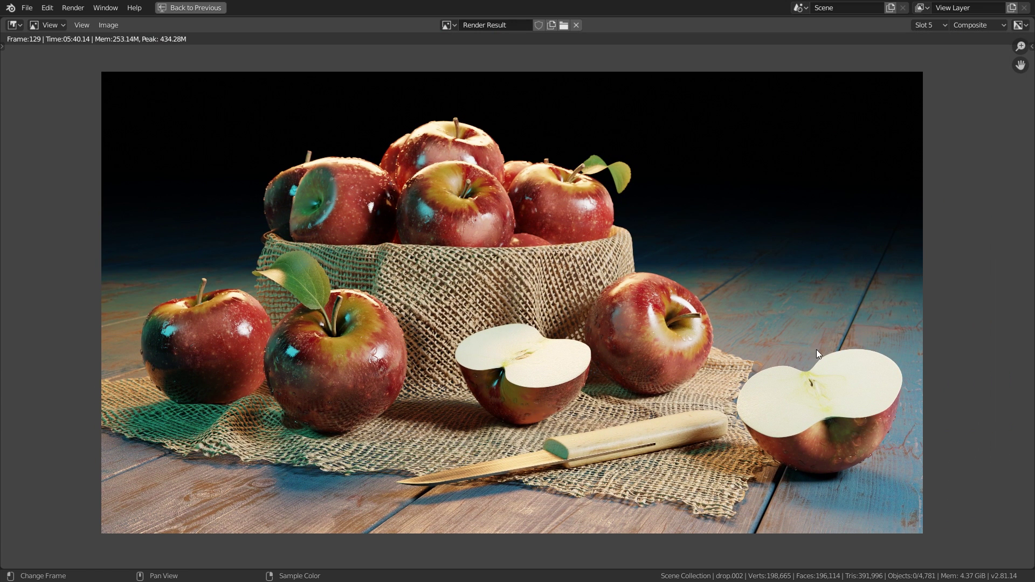
scroll(361, 377, up, 5)
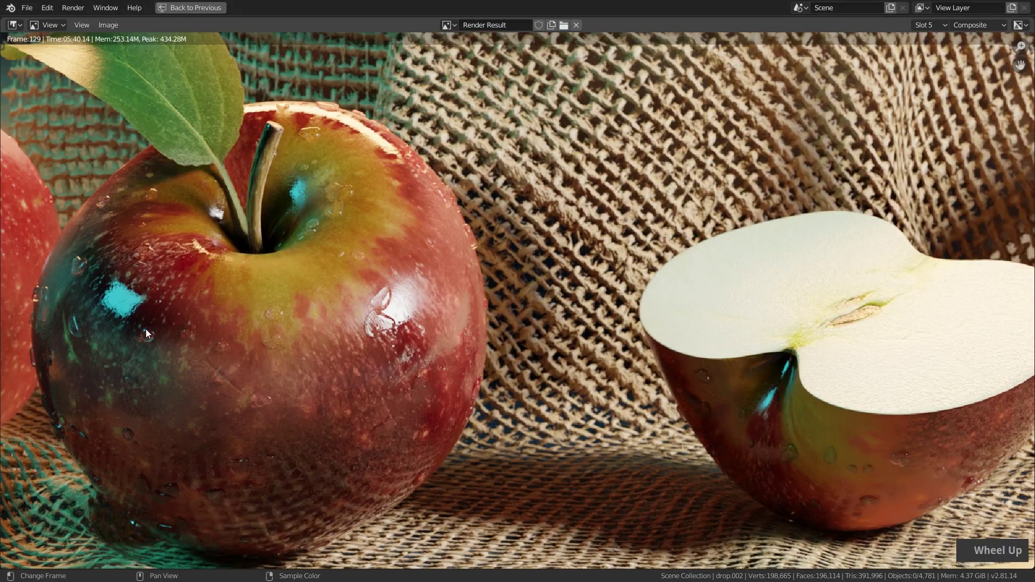
scroll(311, 327, down, 5)
middle_drag(312, 328, 341, 367)
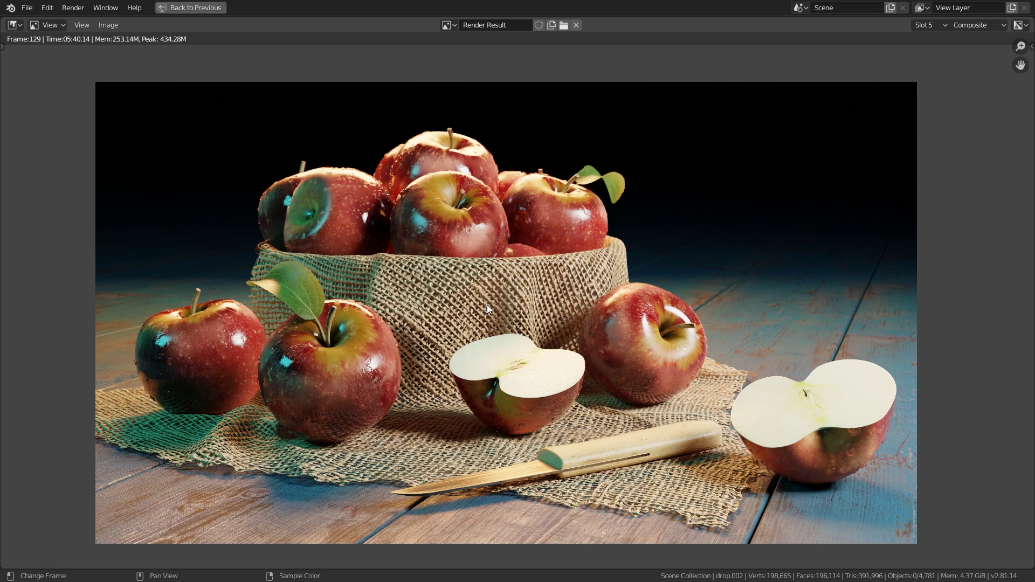
Move the Denoise node up between the Render Layers and Composite nodes and maximize the Image Editor
key(ctrl+space)
drag(395, 235, 401, 157)
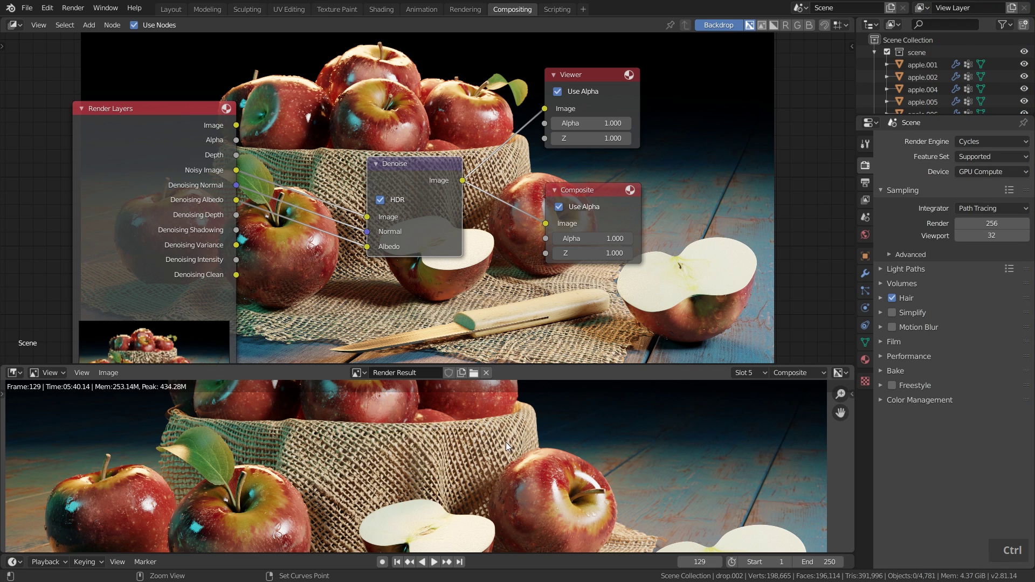
key(ctrl+space)
Start saving the Slot 5 render result as a new image file and open the rend folder as destination
middle_drag(581, 334, 566, 326)
click(13, 25)
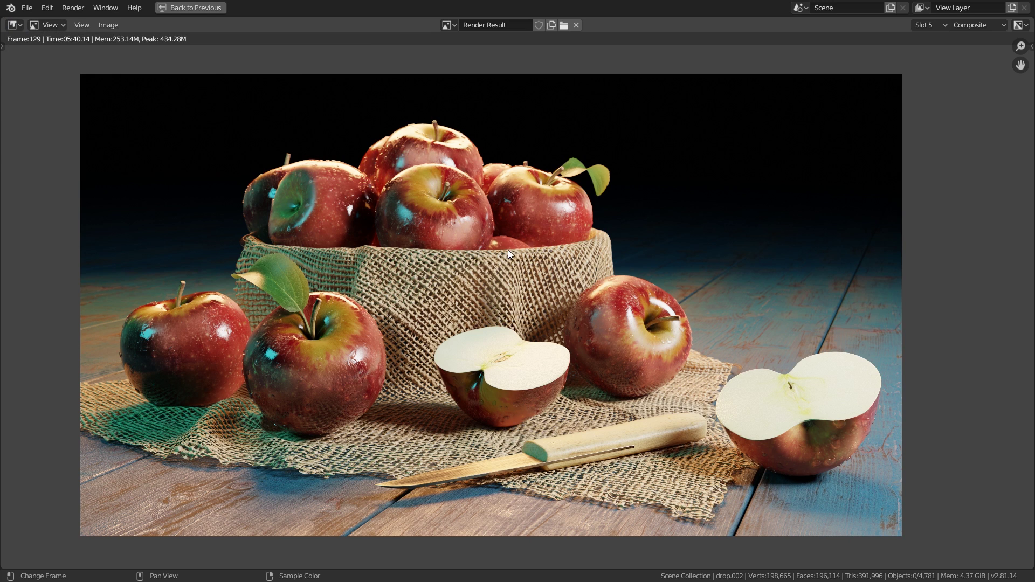
click(115, 25)
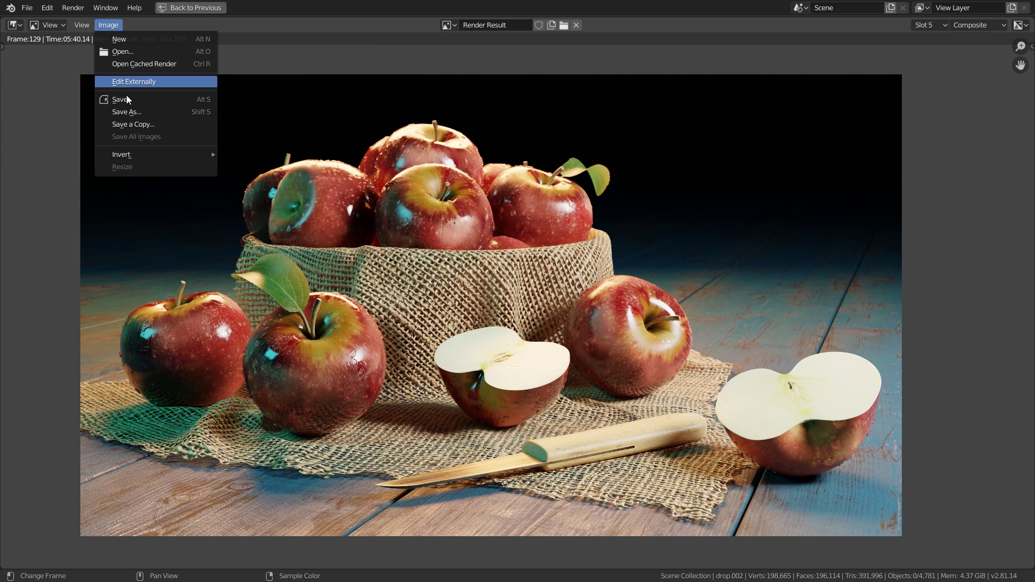
click(130, 109)
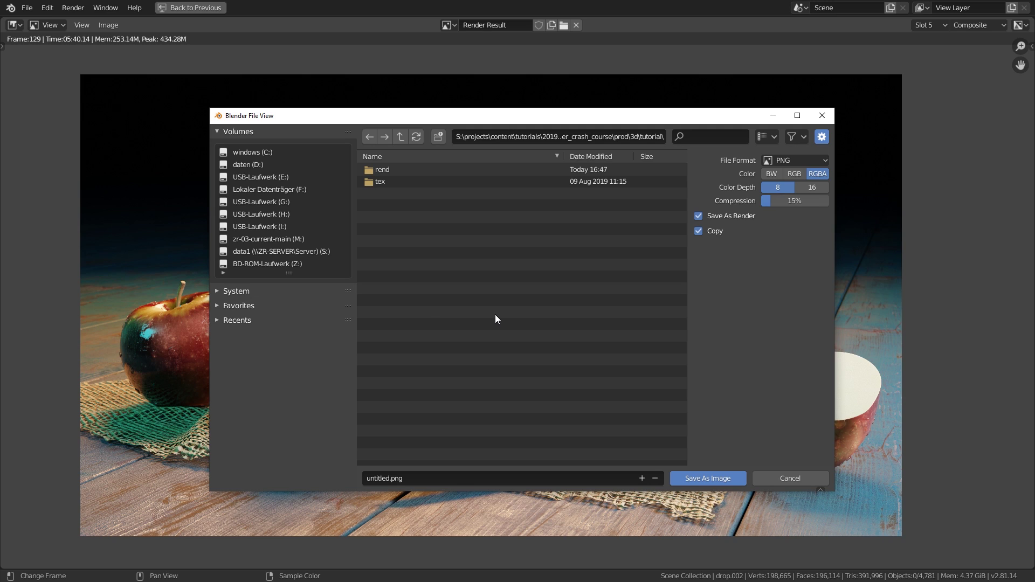
double_click(383, 170)
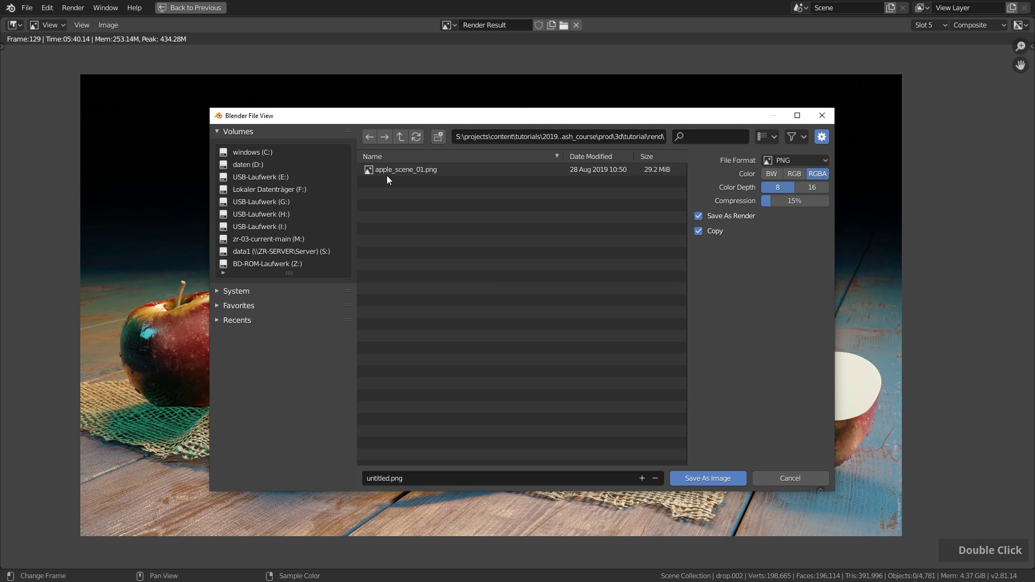
Save the render as apple_scene_02.png, incrementing the name of apple_scene_01.png, with a PNG color depth of 16
click(378, 170)
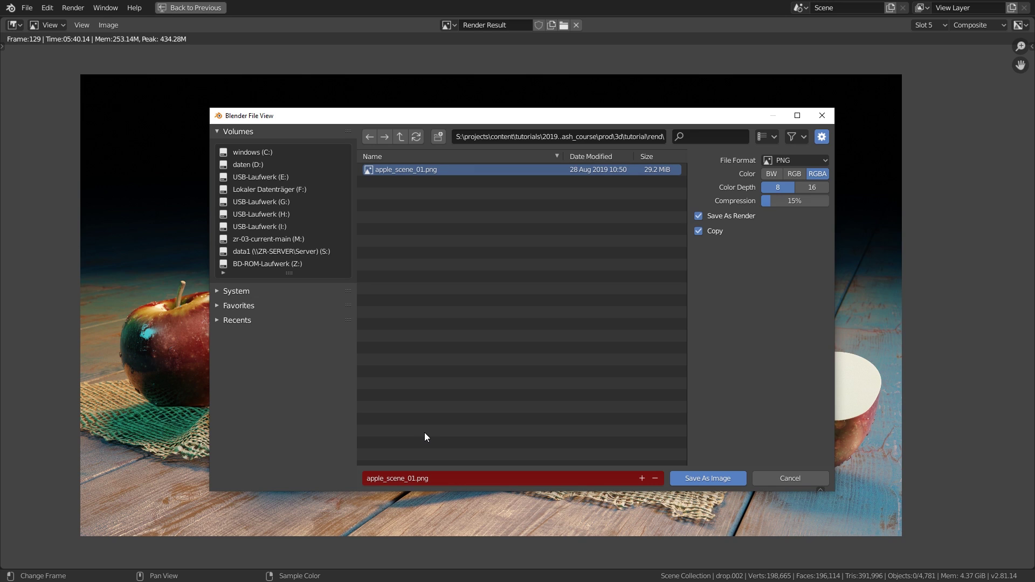
key(KP_Add)
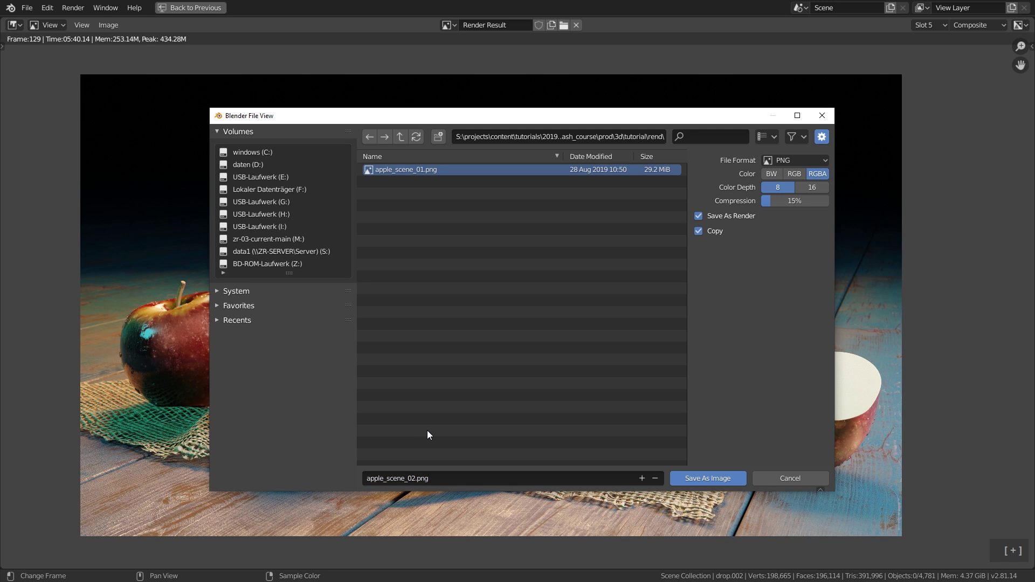
click(651, 478)
click(641, 479)
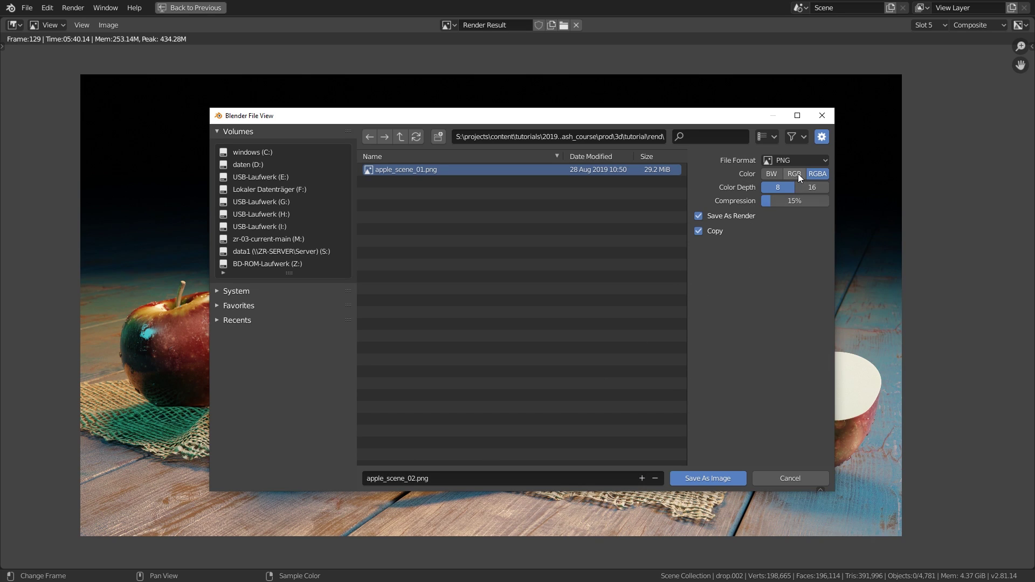
click(806, 187)
click(693, 477)
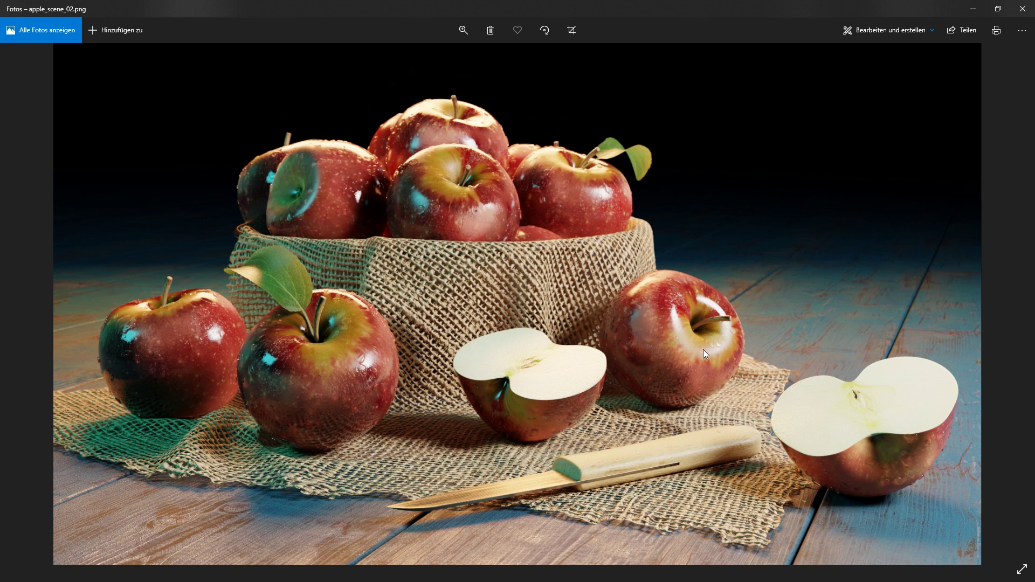
Compare the saved apple_scene_02.png with apple_scene_01.png in the Photos viewer
key(Left)
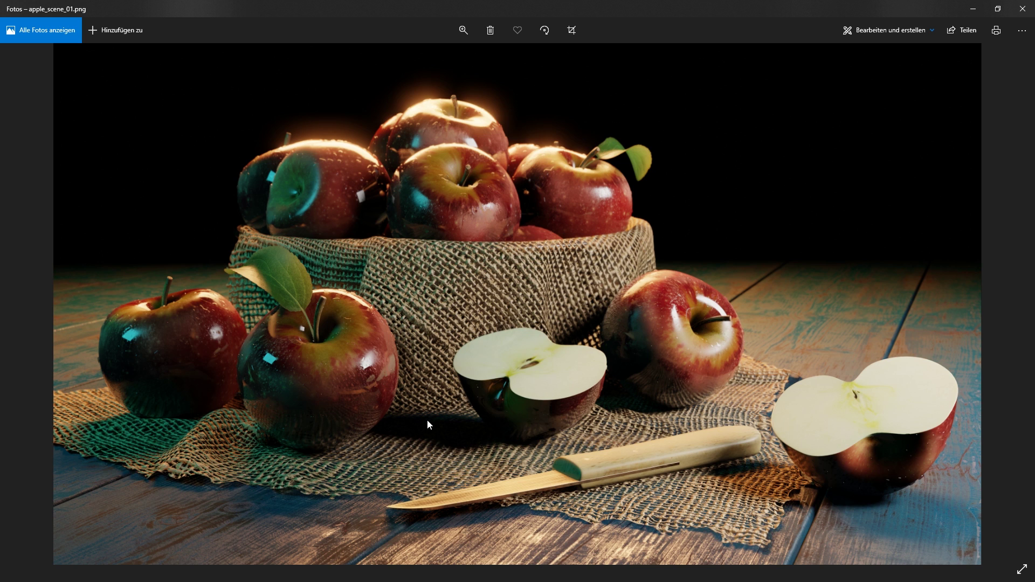
key(Right)
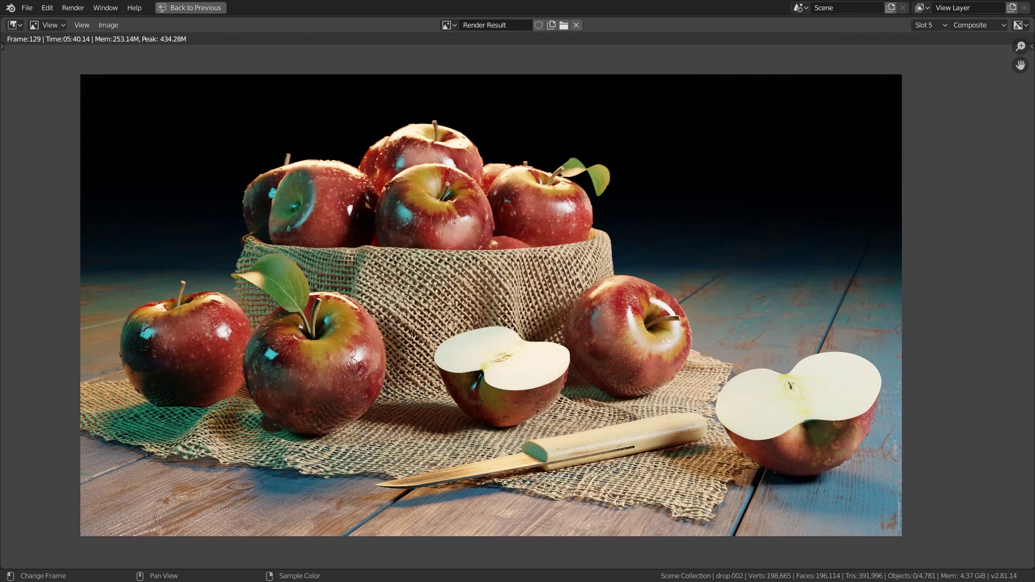
Leave the maximized Image Editor and switch to the Layout workspace
key(Escape)
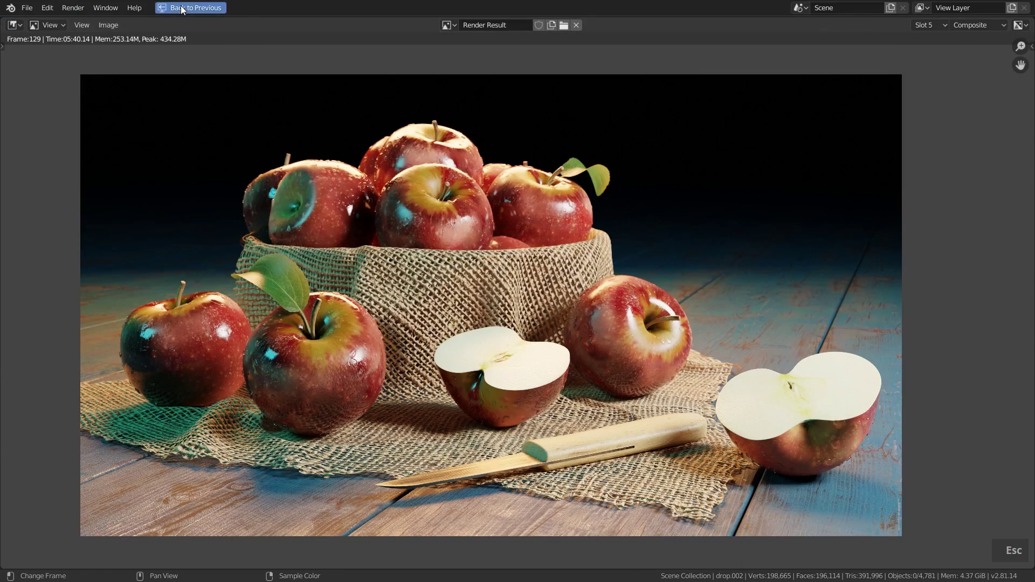
click(171, 9)
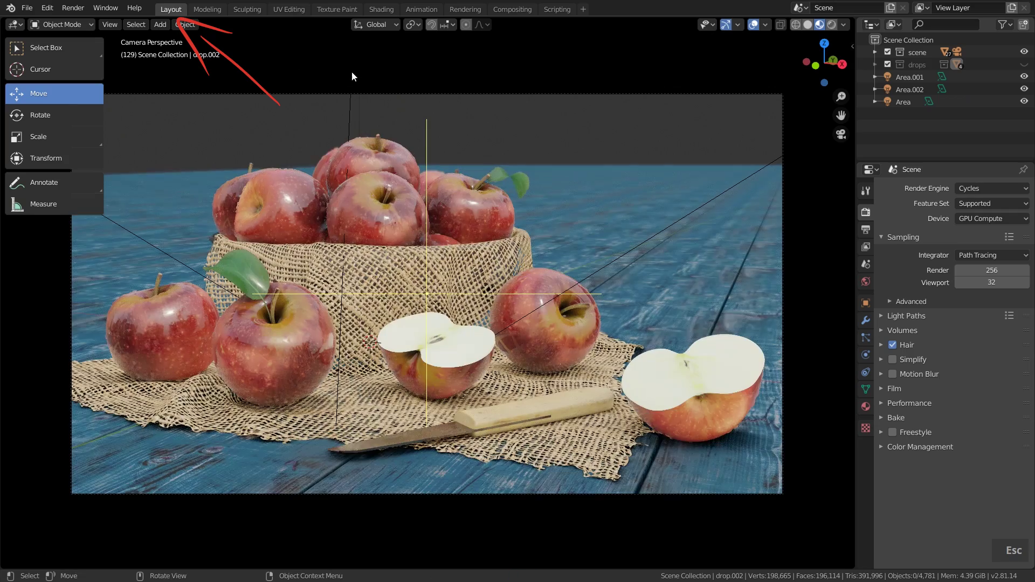
key(ctrl)
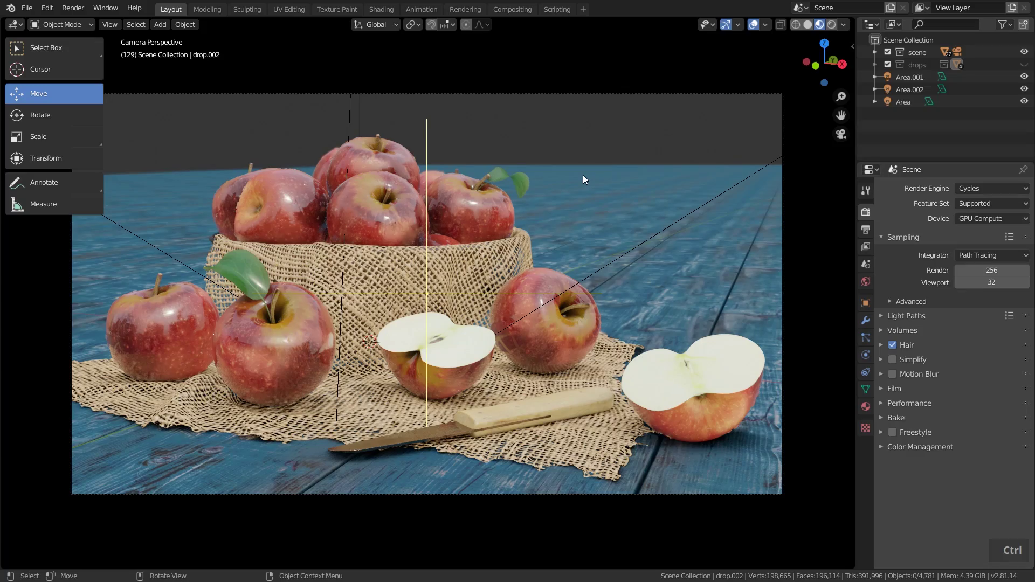